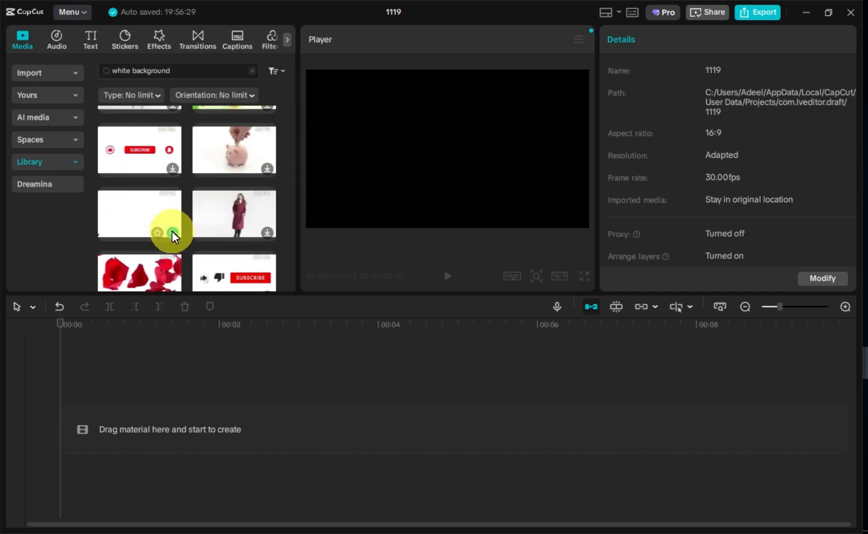
# Add the plain white background clip to the timeline, create a freeze frame at its start and delete the remaining video.
pyautogui.click(172, 232)
pyautogui.click(265, 311)
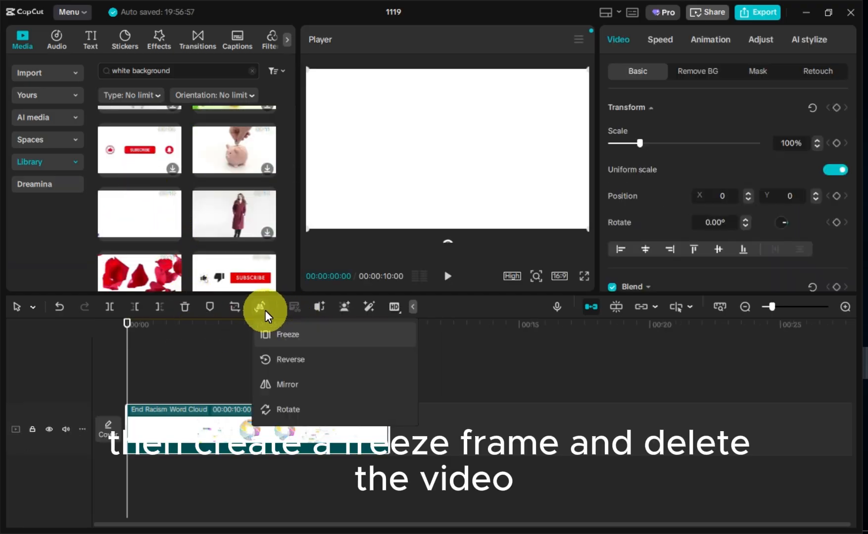
pyautogui.click(278, 333)
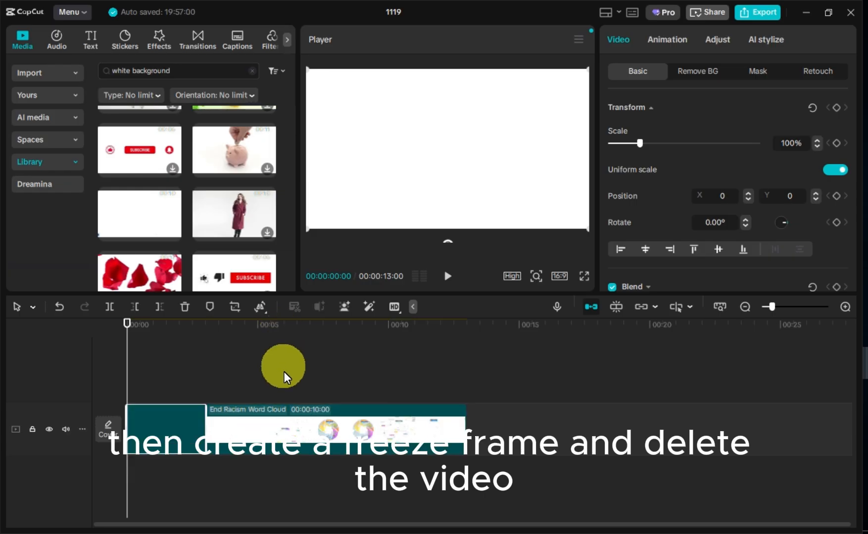
pyautogui.click(294, 430)
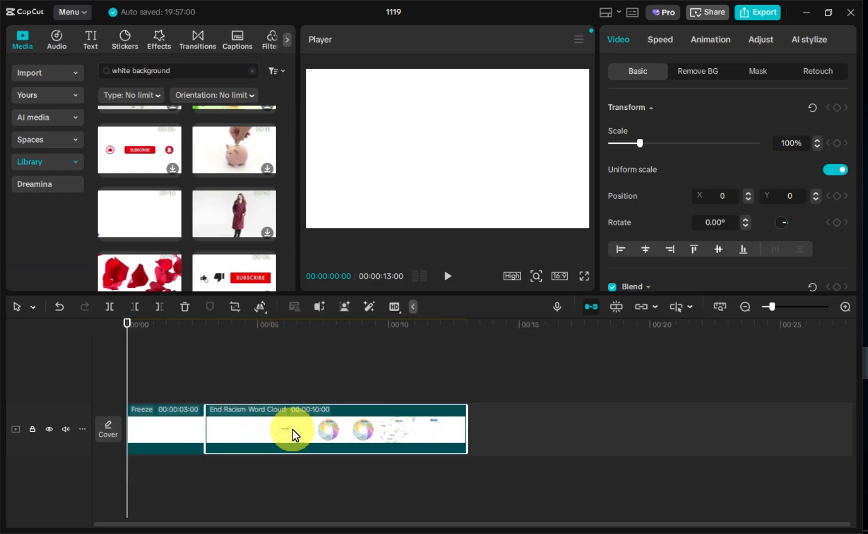
pyautogui.press('Delete')
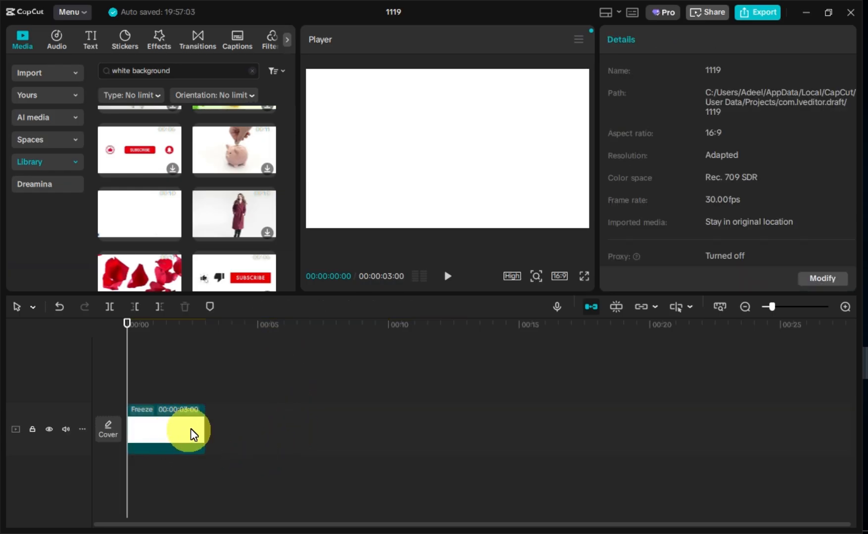
# Extend the white freeze-frame clip to a duration of 6 seconds.
pyautogui.click(191, 429)
pyautogui.moveTo(203, 428); pyautogui.dragTo(283, 436)
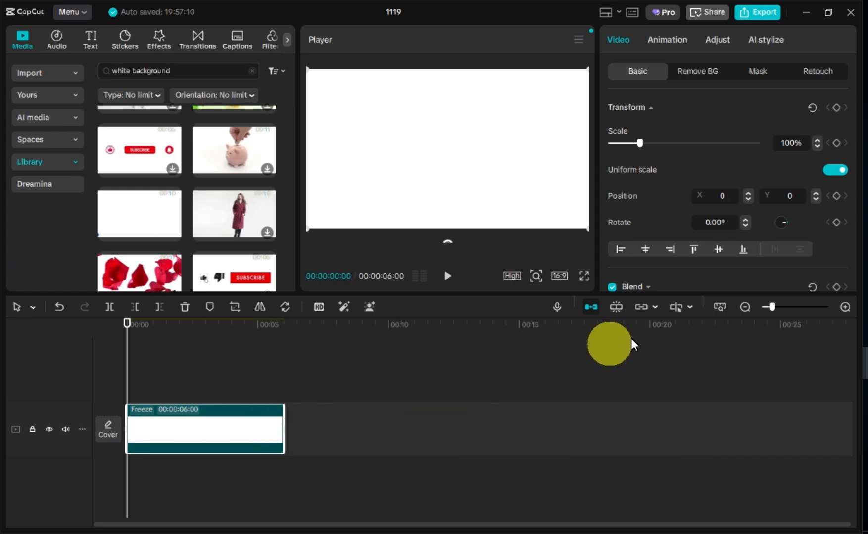
pyautogui.moveTo(774, 311); pyautogui.dragTo(783, 311)
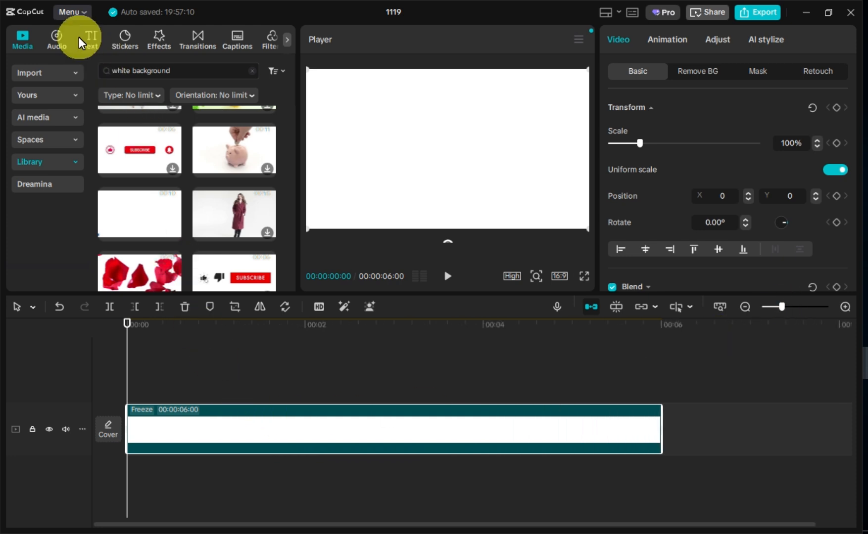
pyautogui.click(53, 75)
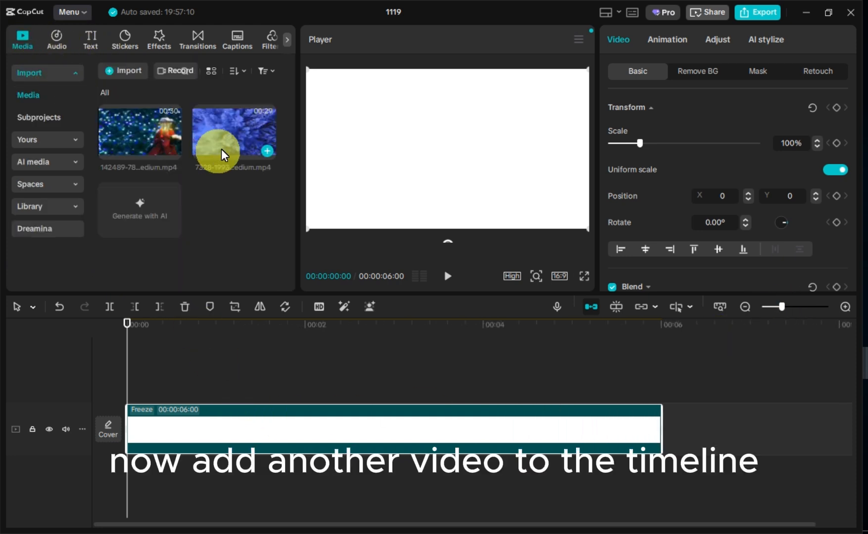
pyautogui.click(270, 149)
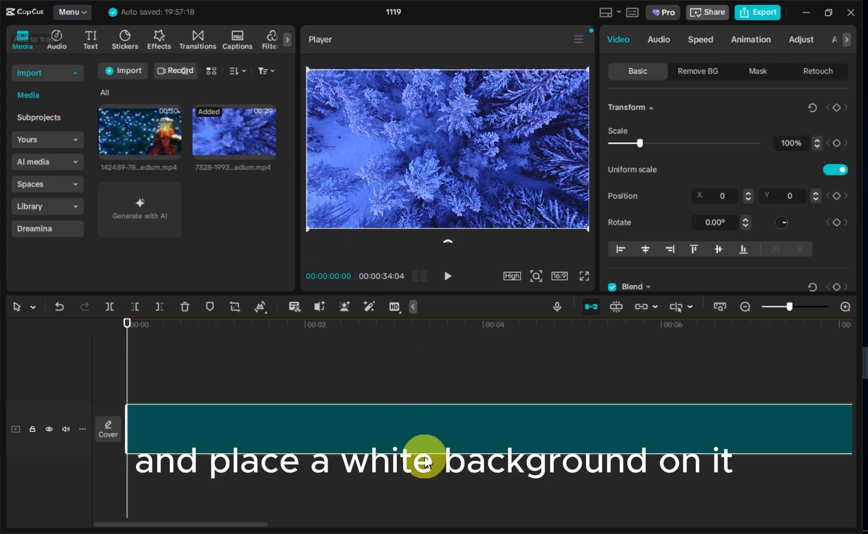
pyautogui.moveTo(409, 428); pyautogui.dragTo(399, 487)
pyautogui.moveTo(338, 445); pyautogui.dragTo(290, 367)
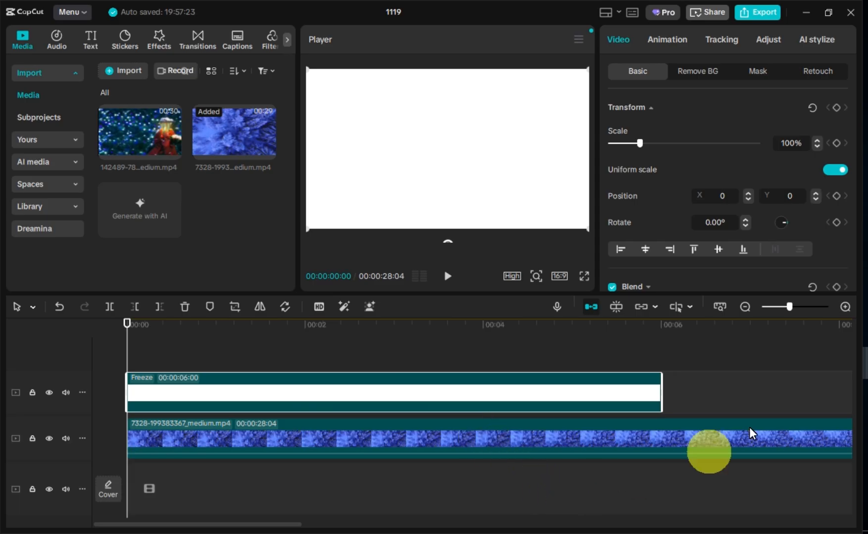
# Trim the blue forest video so it ends at the 8-second mark.
pyautogui.click(840, 323)
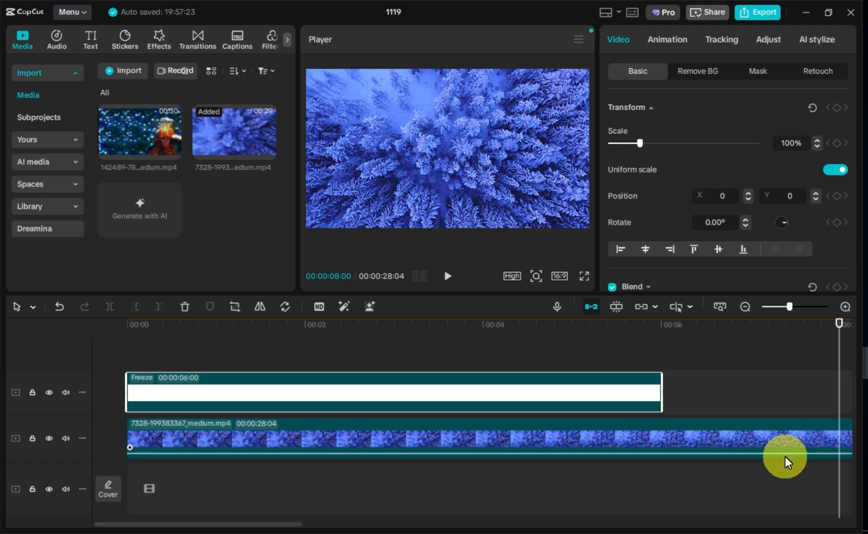
pyautogui.click(816, 442)
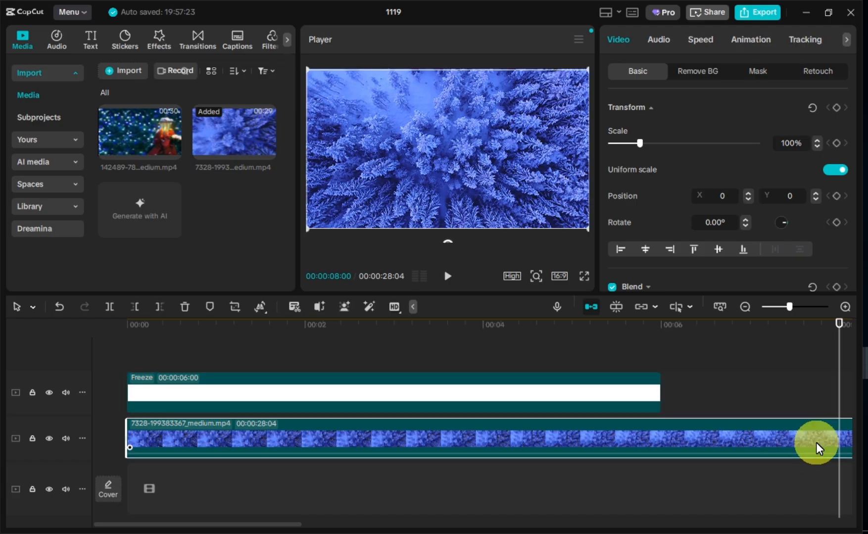
pyautogui.press('w')
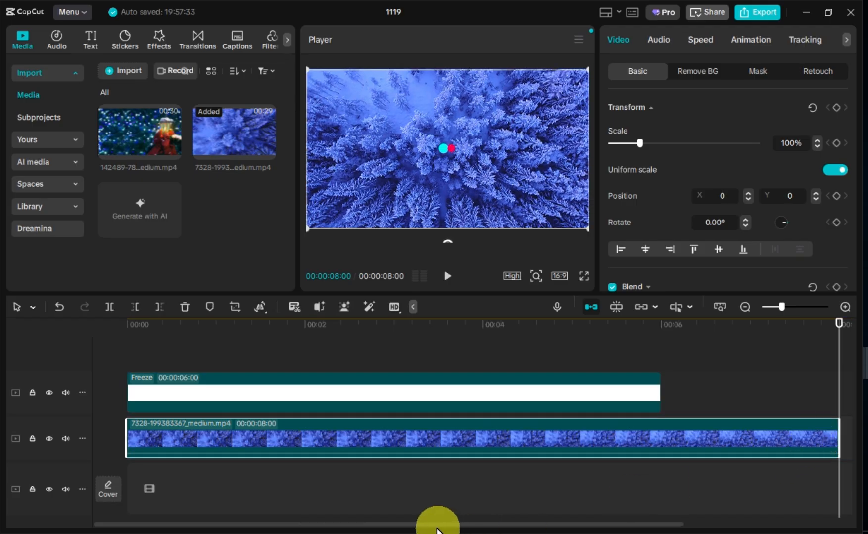
# Add a default text at the start of the timeline and stretch it to the 6-second mark.
pyautogui.click(124, 324)
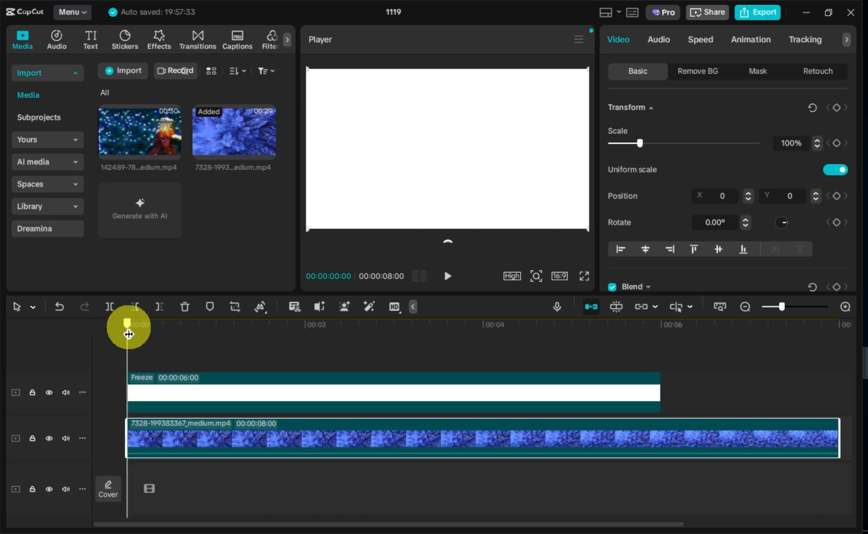
pyautogui.click(89, 38)
pyautogui.click(149, 116)
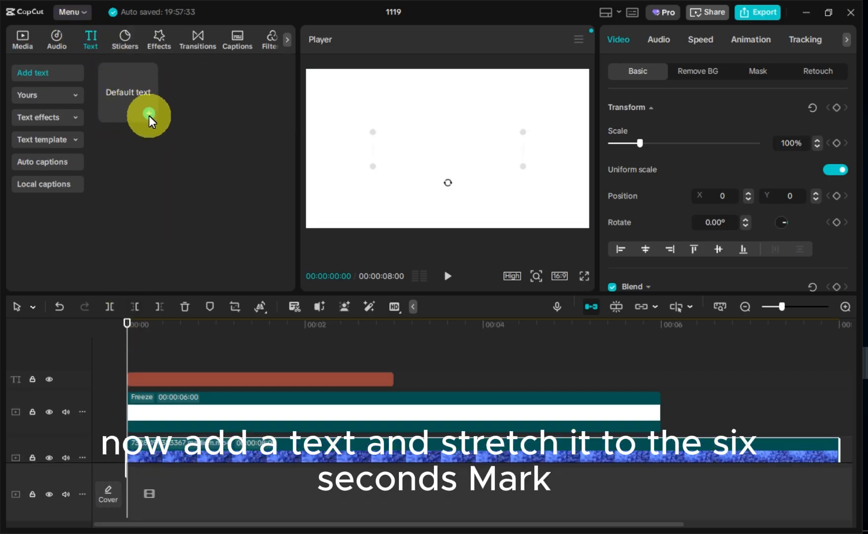
pyautogui.moveTo(394, 377); pyautogui.dragTo(659, 378)
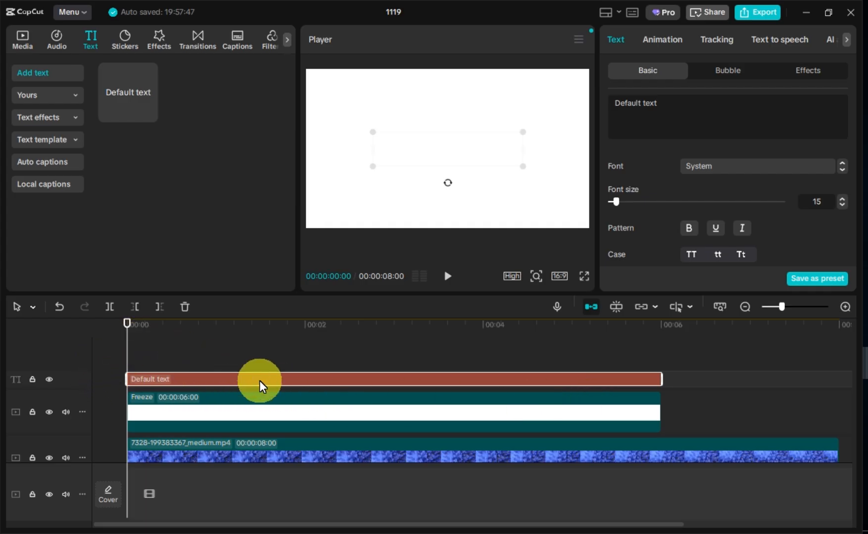
# Hide the white freeze-frame track and replace the default text with "capcut".
pyautogui.click(166, 421)
pyautogui.click(49, 412)
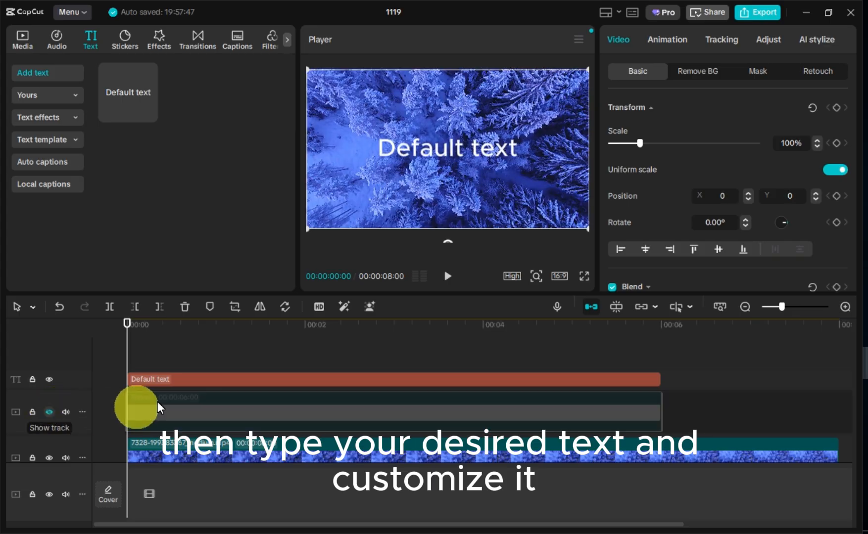
pyautogui.click(228, 379)
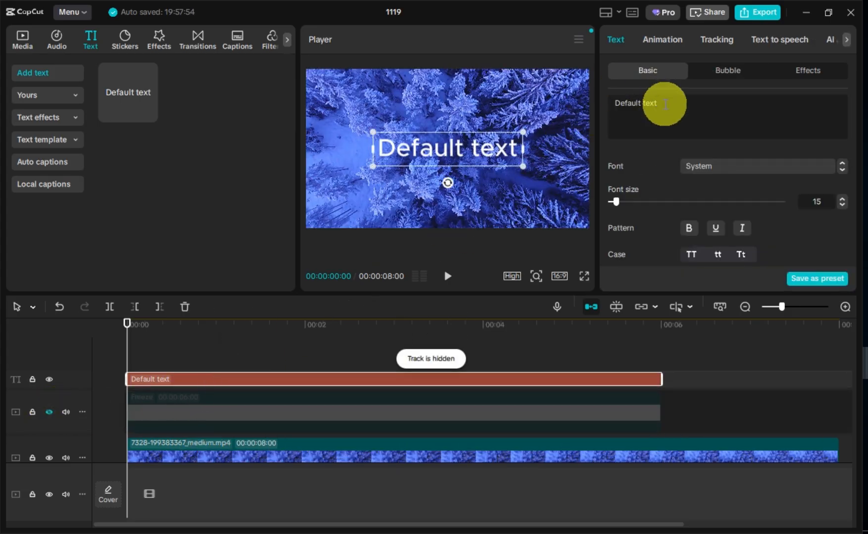
pyautogui.moveTo(661, 103); pyautogui.dragTo(596, 104)
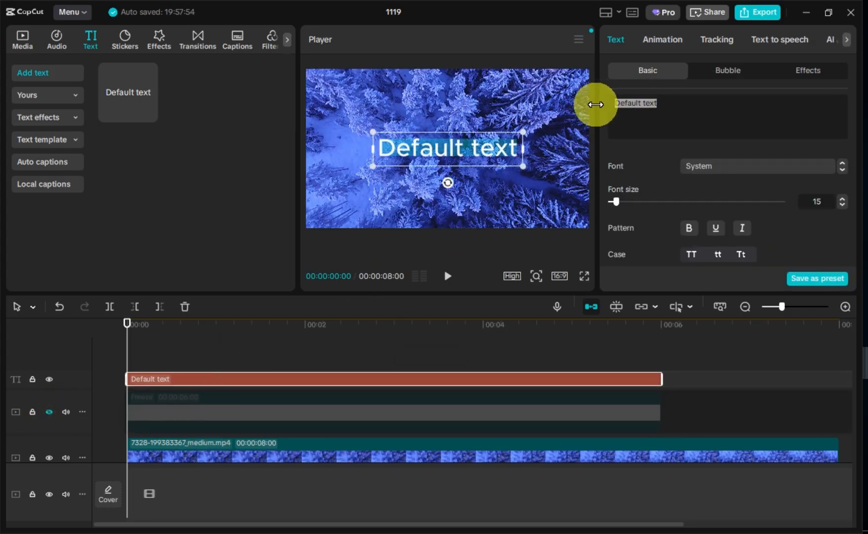
pyautogui.write('cap')
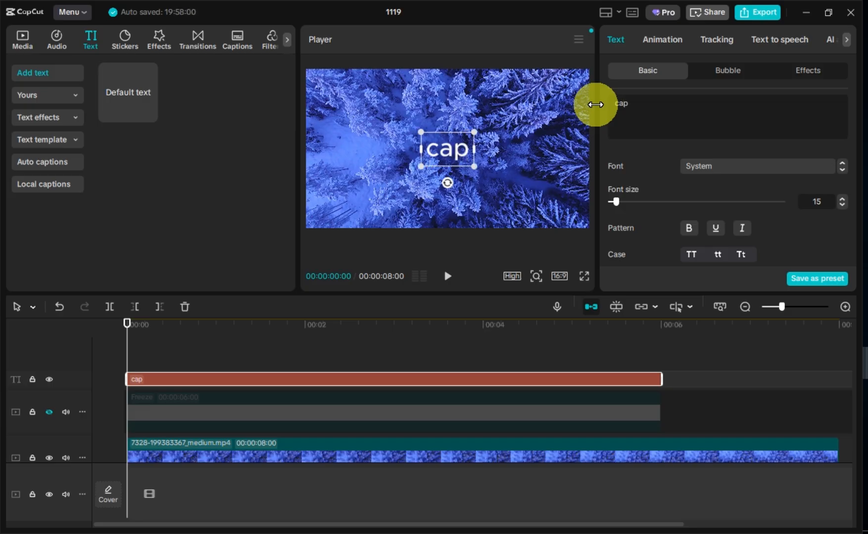
pyautogui.write('cut')
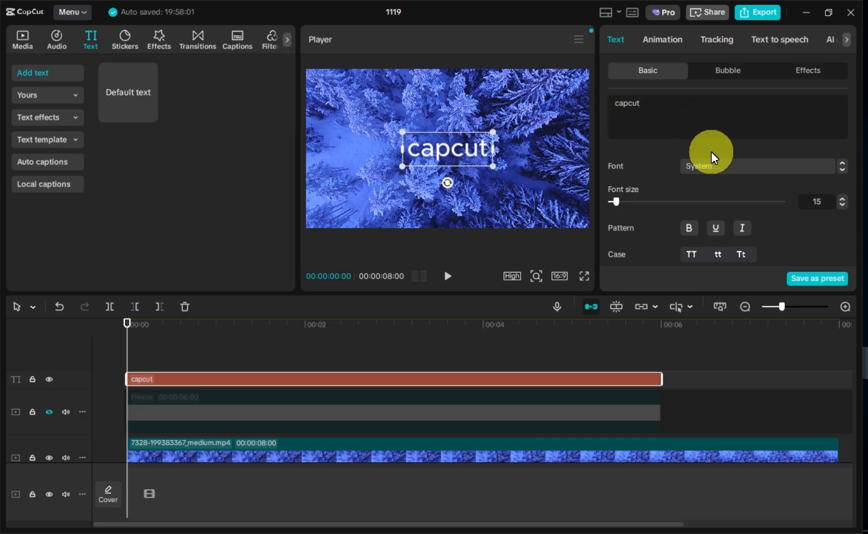
# Format the text in the Inter-SB font with bold, uppercase letters.
pyautogui.click(720, 168)
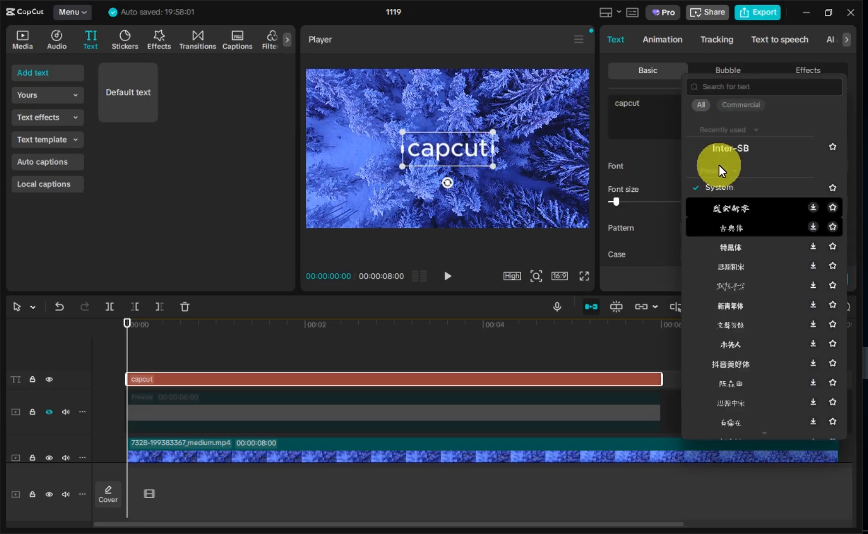
pyautogui.click(724, 147)
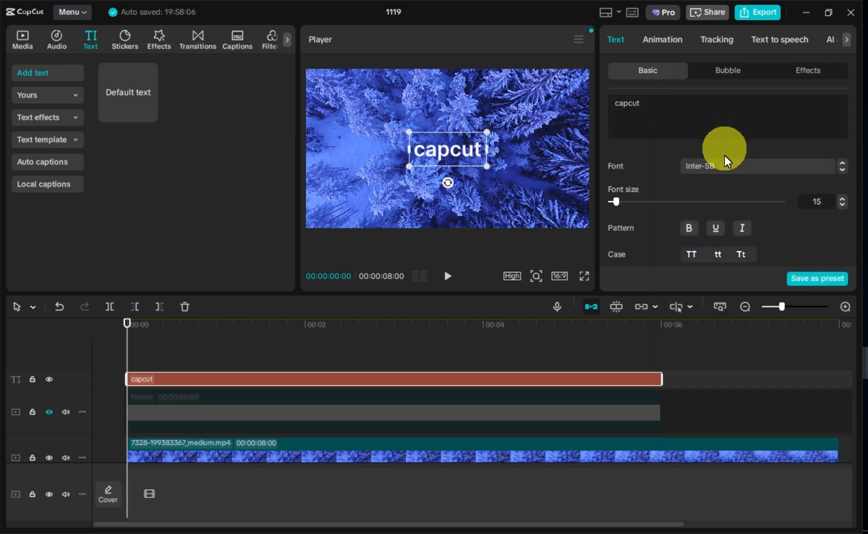
pyautogui.click(693, 254)
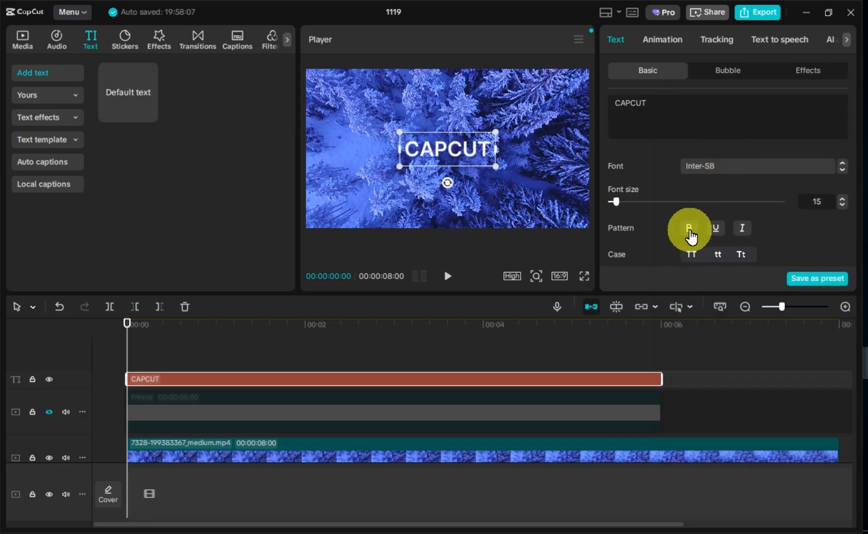
# Enlarge the CAPCUT text to a scale of 308%.
pyautogui.scroll(-8, 672, 217)
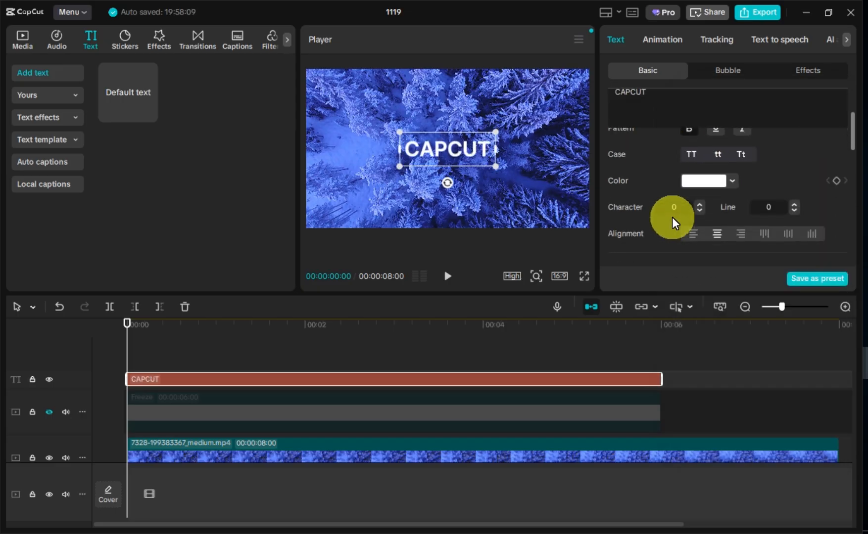
pyautogui.scroll(-2, 672, 217)
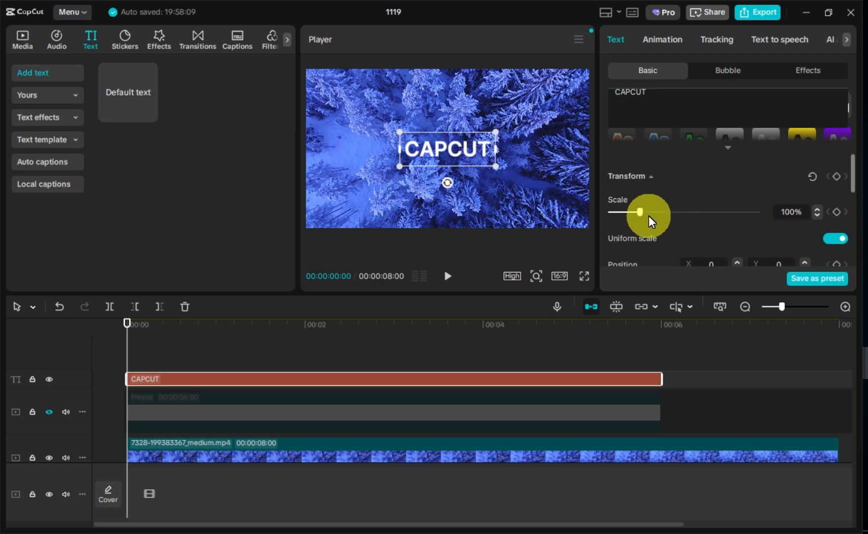
pyautogui.moveTo(643, 212); pyautogui.dragTo(701, 213)
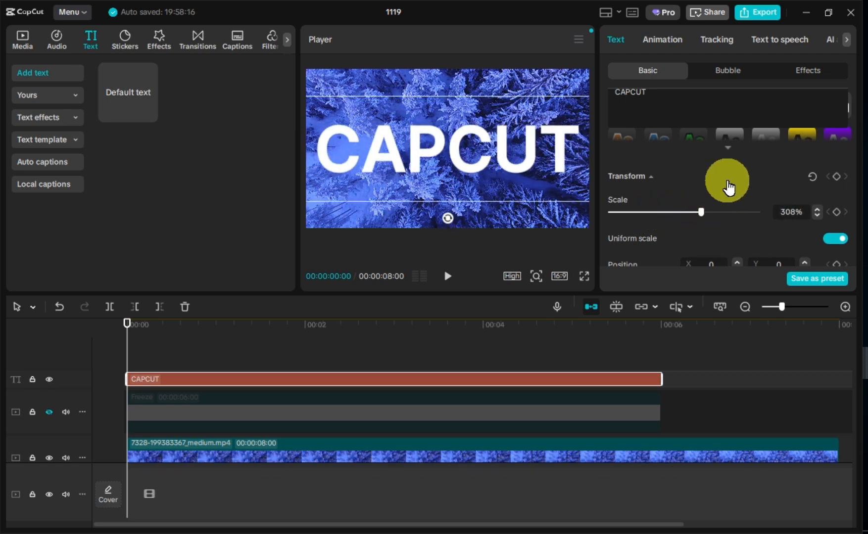
# Turn off uniform scale for the CAPCUT text and raise its scale height to 500%.
pyautogui.scroll(-2, 727, 187)
pyautogui.scroll(1, 728, 187)
pyautogui.scroll(1, 728, 188)
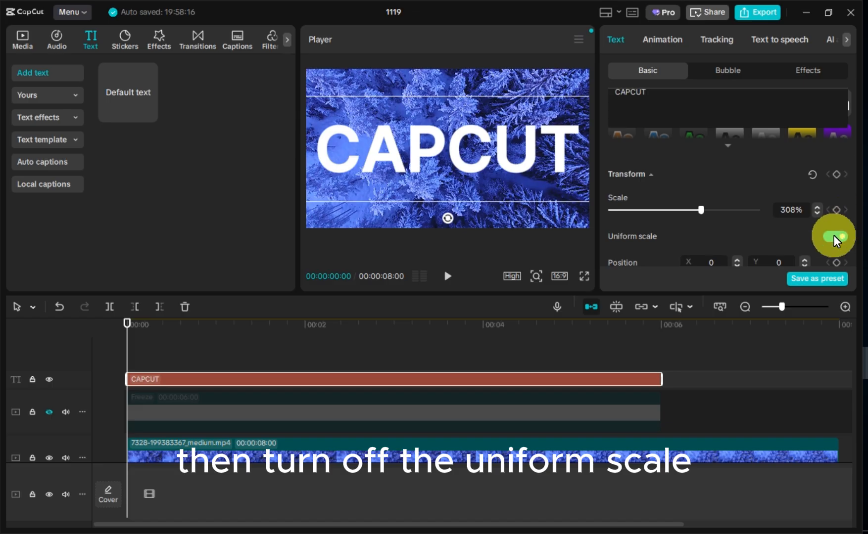
pyautogui.click(834, 236)
pyautogui.moveTo(701, 246); pyautogui.dragTo(758, 246)
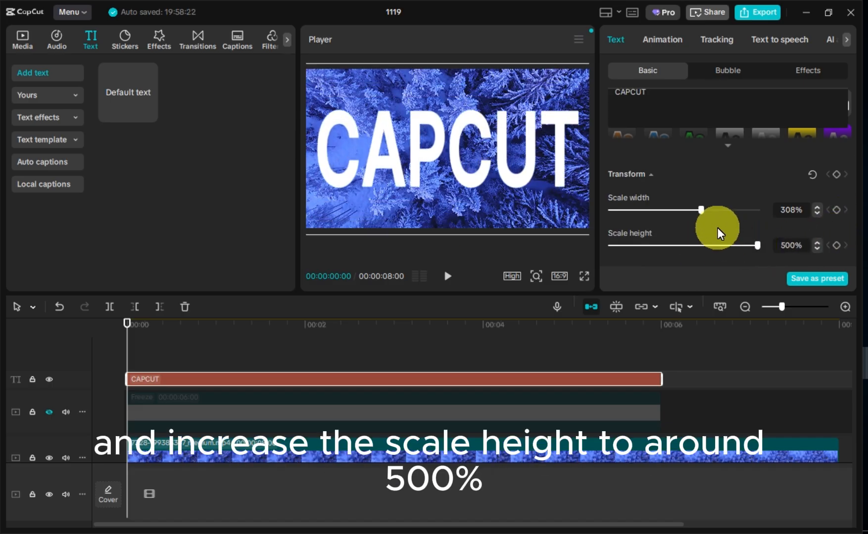
# Change the CAPCUT text's colour from the preset swatches to green.
pyautogui.scroll(5, 718, 227)
pyautogui.click(731, 220)
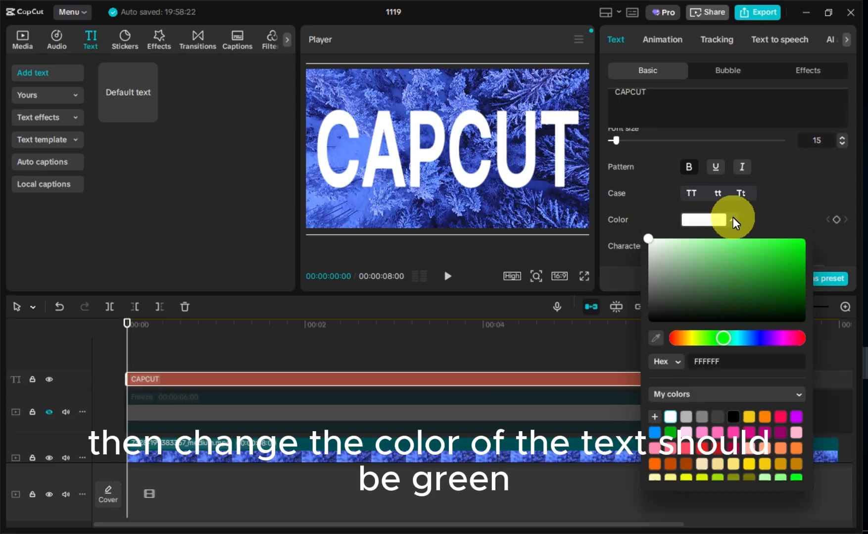
pyautogui.click(671, 433)
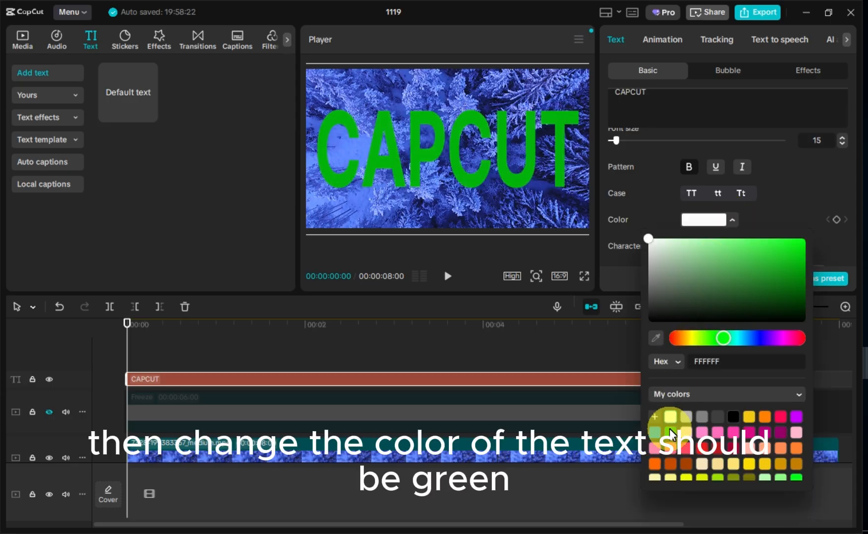
pyautogui.click(227, 360)
# Apply the Type 1 entrance animation to the CAPCUT text with a duration of 1.6 s.
pyautogui.click(130, 325)
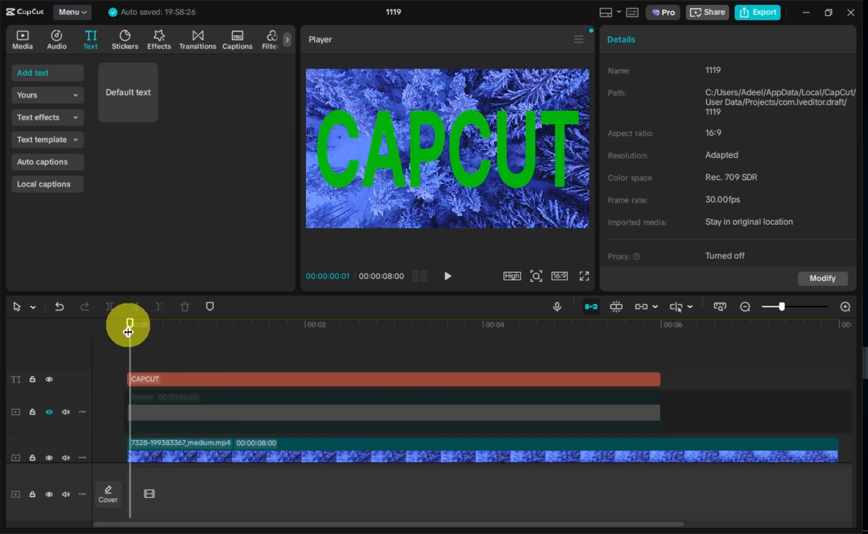
pyautogui.click(256, 379)
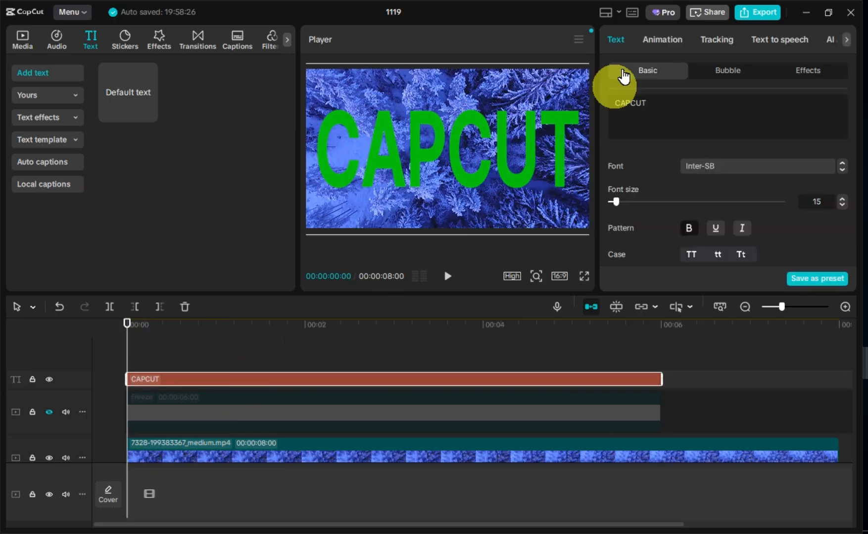
pyautogui.click(659, 39)
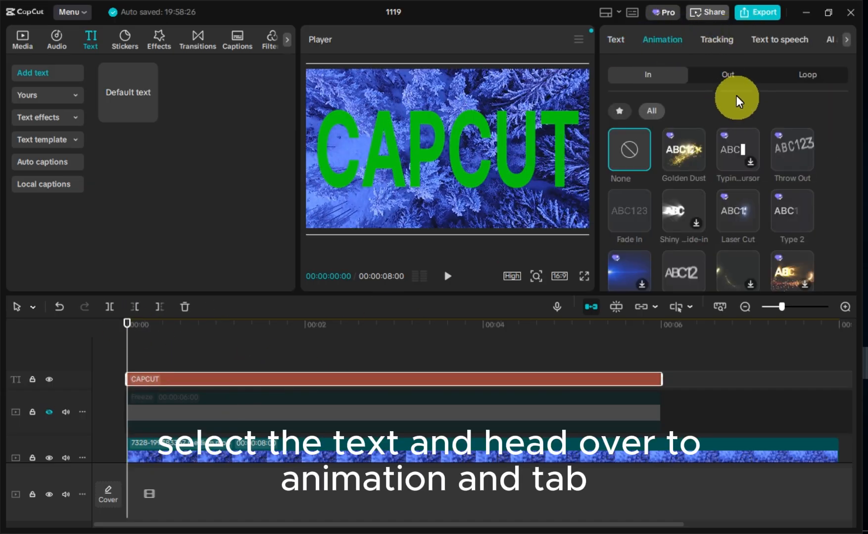
pyautogui.scroll(-1, 737, 259)
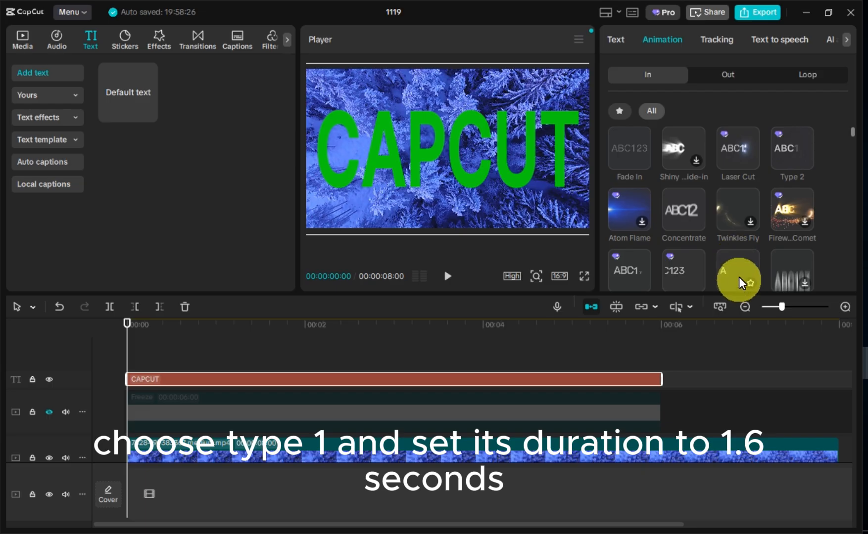
pyautogui.scroll(-1, 715, 185)
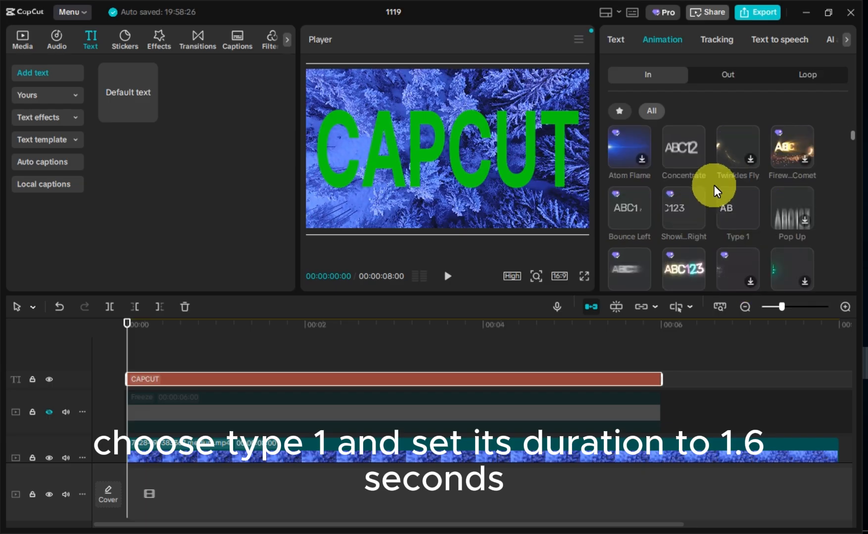
pyautogui.click(735, 207)
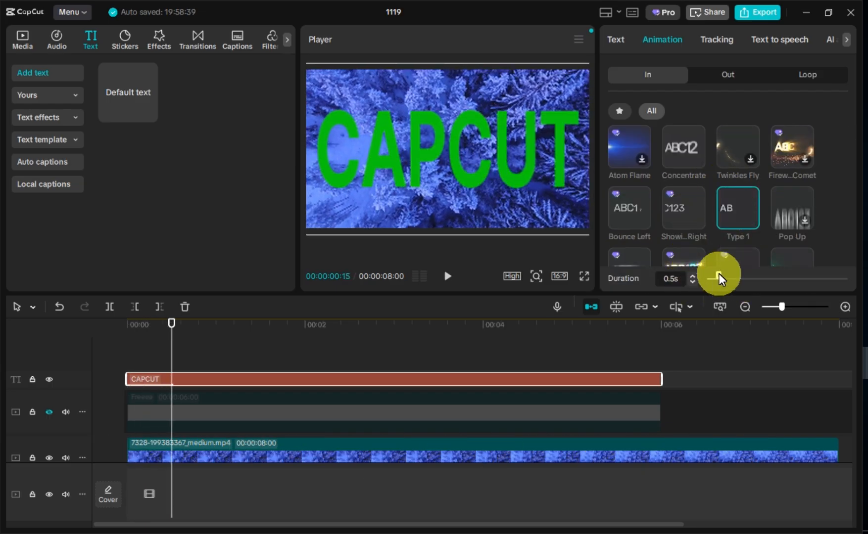
pyautogui.moveTo(719, 276); pyautogui.dragTo(744, 277)
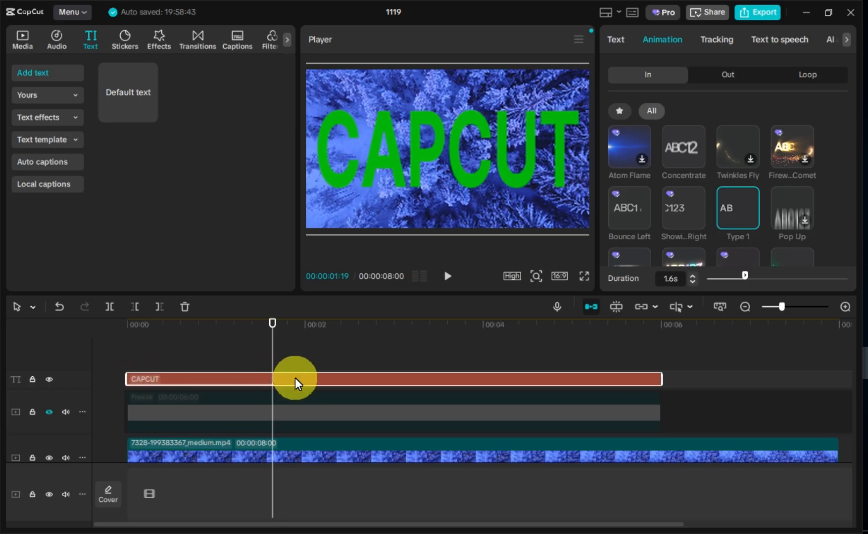
# Unhide the white freeze-frame track and combine it with the CAPCUT text into a compound clip.
pyautogui.click(189, 416)
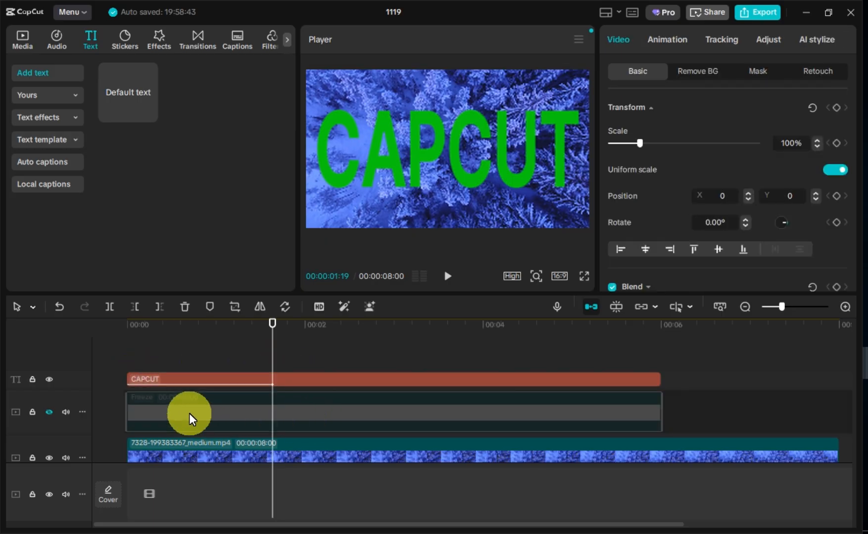
pyautogui.click(49, 412)
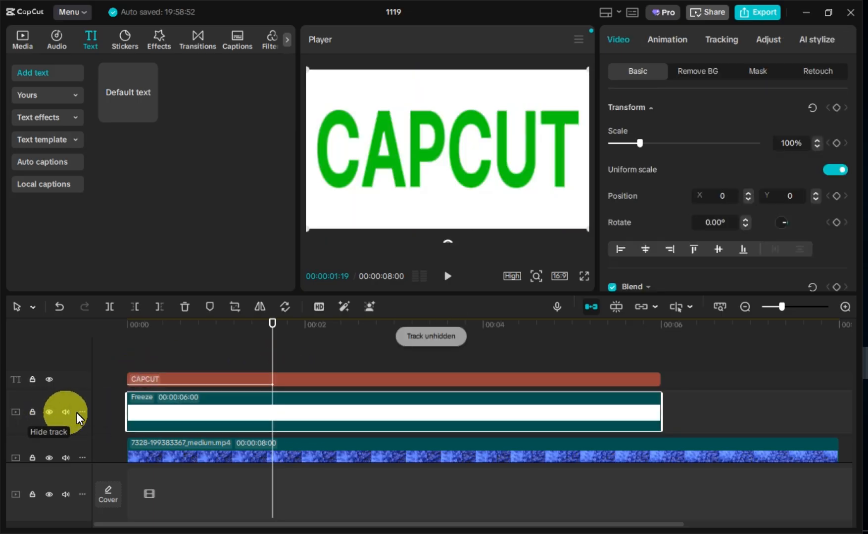
pyautogui.keyDown('ctrl'); pyautogui.click(341, 379); pyautogui.keyUp('ctrl')
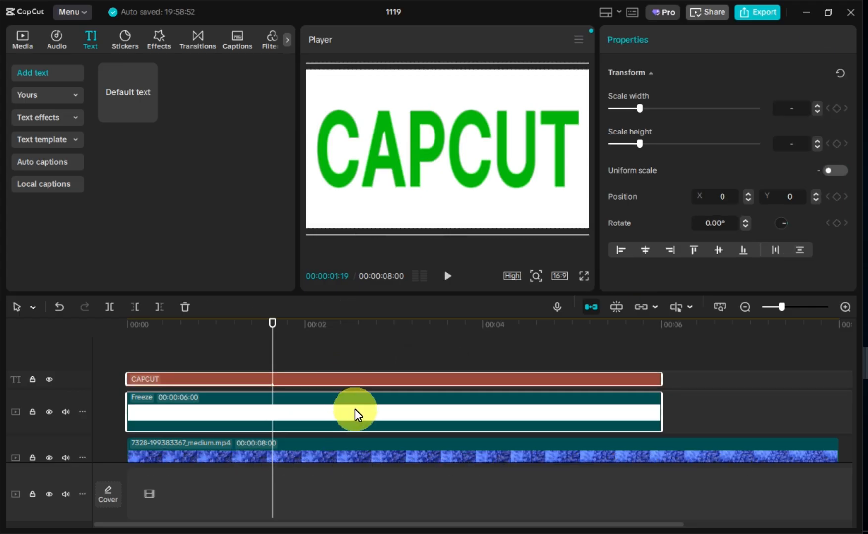
pyautogui.rightClick(355, 410)
pyautogui.click(371, 357)
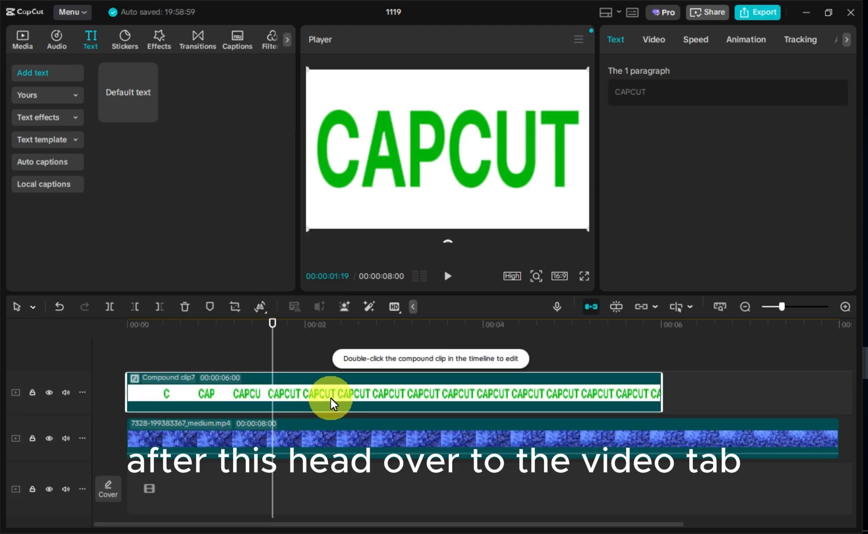
# Key out the green lettering of the compound clip with Chroma key, setting the intensity to 32.
pyautogui.click(656, 38)
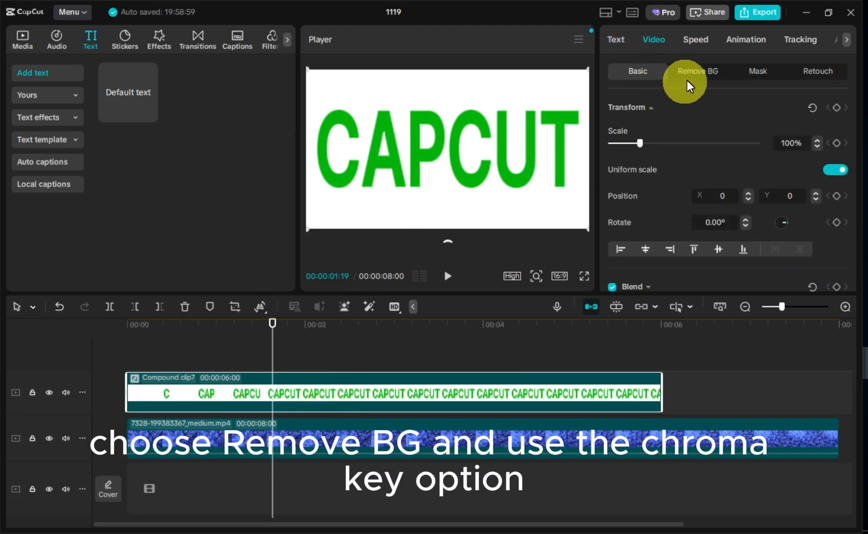
pyautogui.click(760, 74)
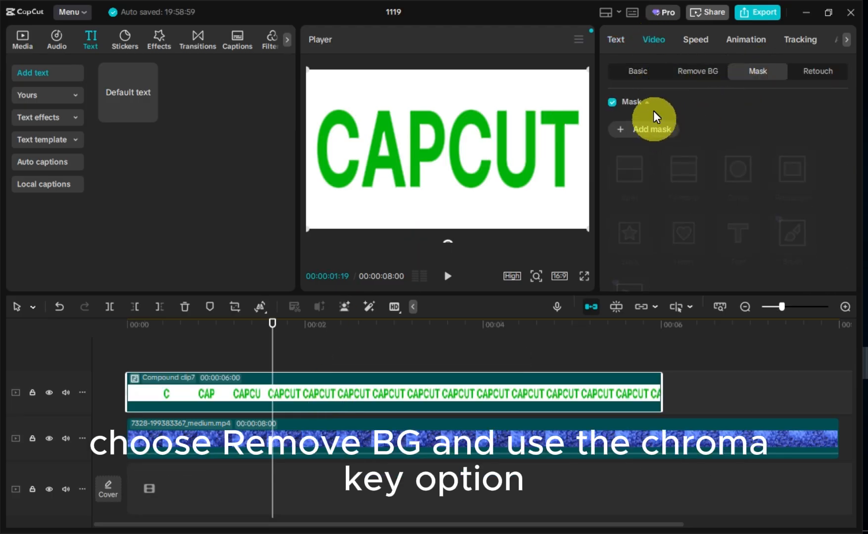
pyautogui.click(685, 79)
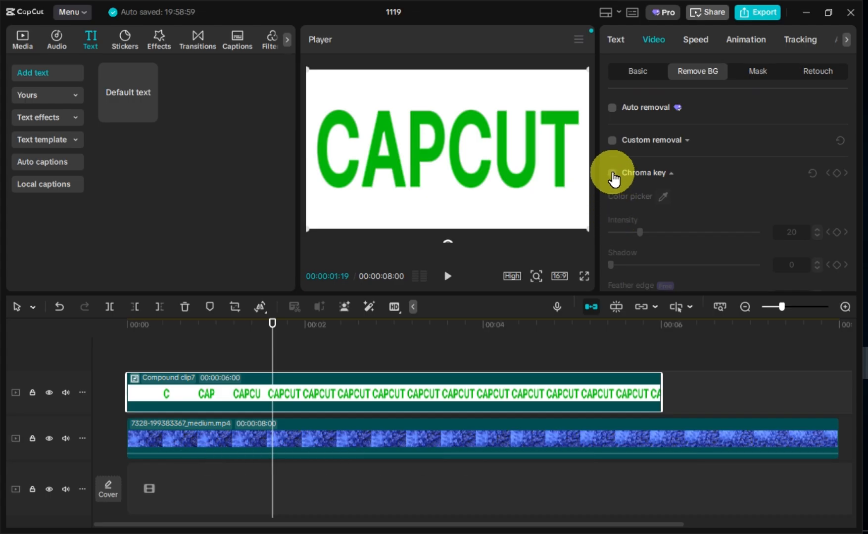
pyautogui.click(613, 173)
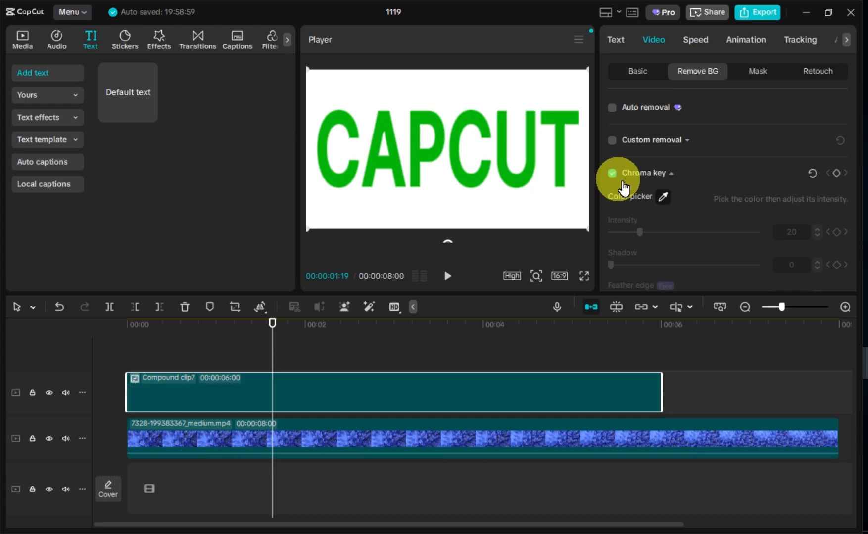
pyautogui.click(663, 197)
pyautogui.click(521, 162)
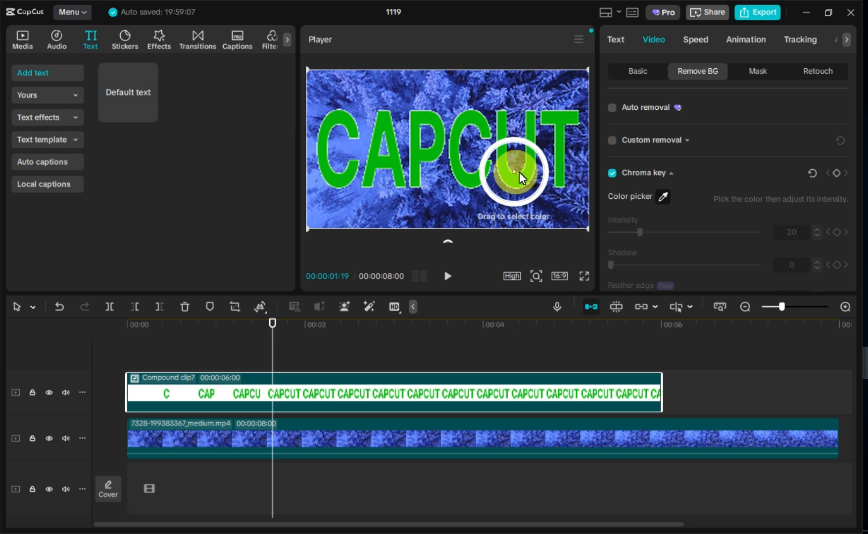
pyautogui.click(526, 173)
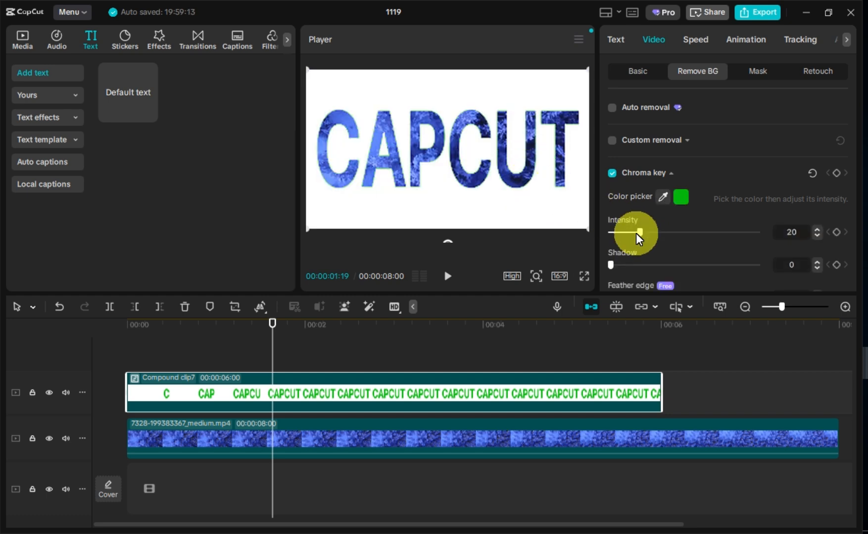
pyautogui.moveTo(639, 232); pyautogui.dragTo(657, 232)
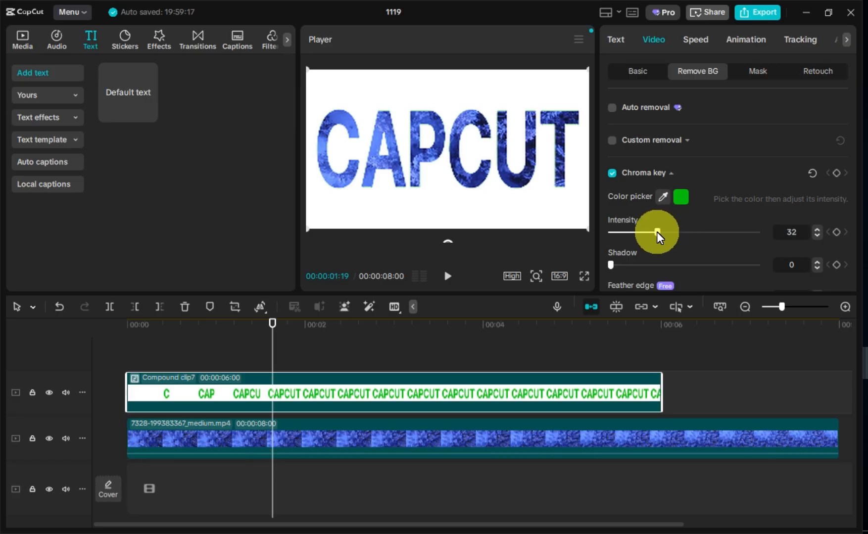
# Preview the cut-out lettering over the forest video in full screen.
pyautogui.click(583, 277)
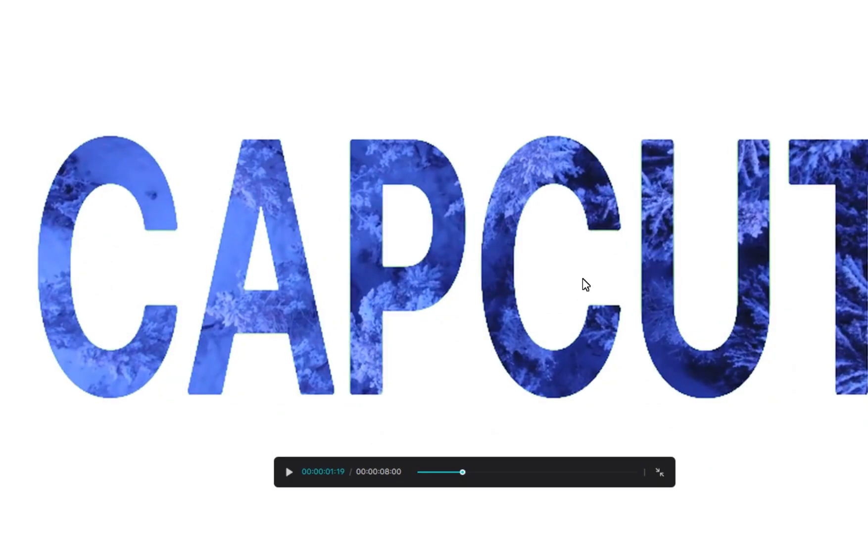
pyautogui.press('space')
pyautogui.press('space')
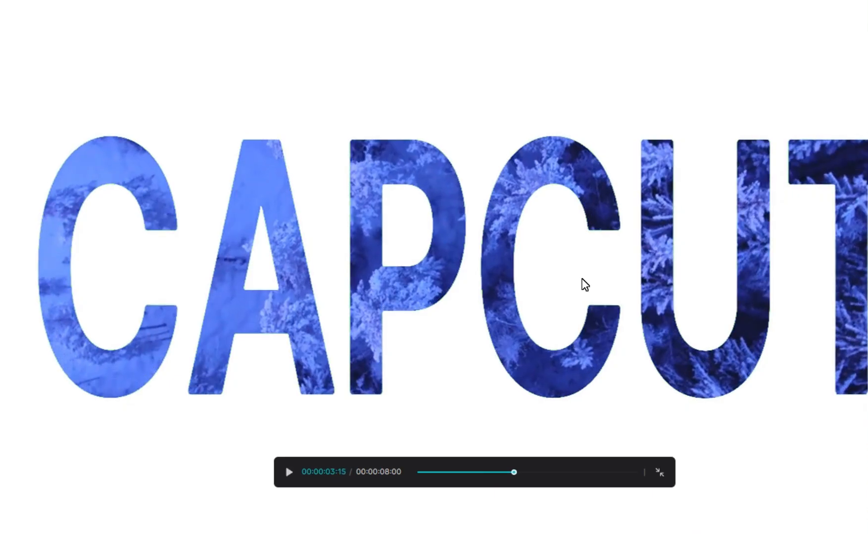
pyautogui.click(659, 475)
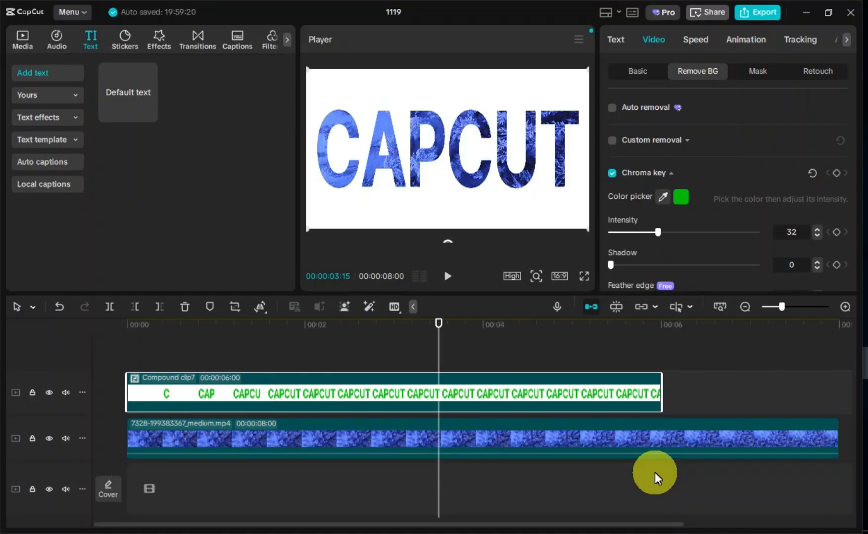
# Duplicate the compound clip onto a track above and split both copies at the 2-second mark.
pyautogui.click(128, 324)
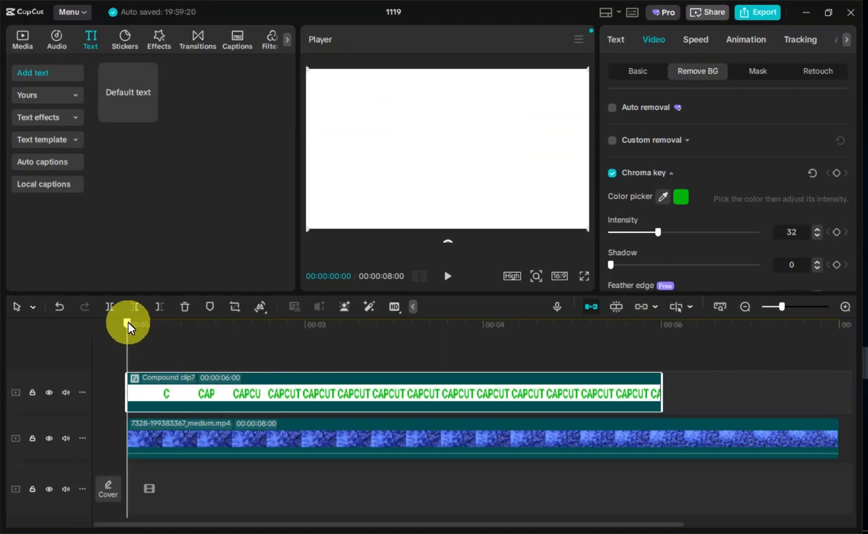
pyautogui.press('space')
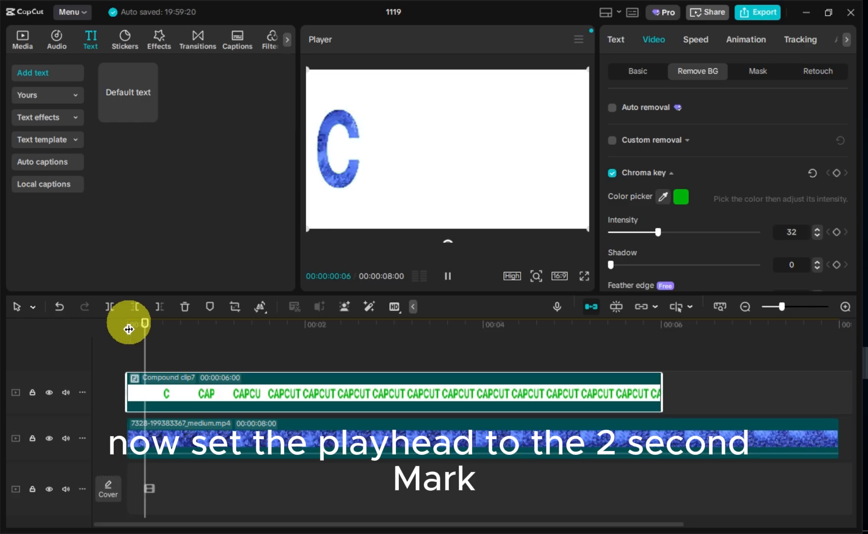
pyautogui.press('space')
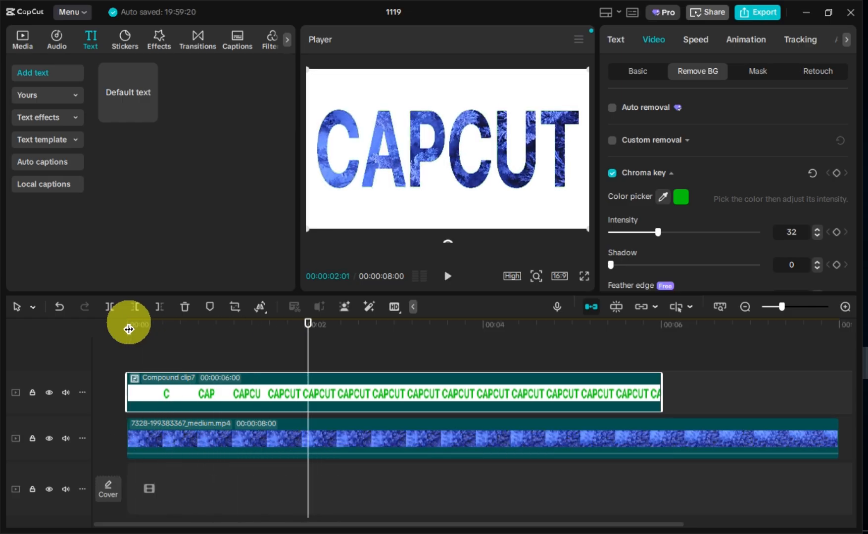
pyautogui.press('Left')
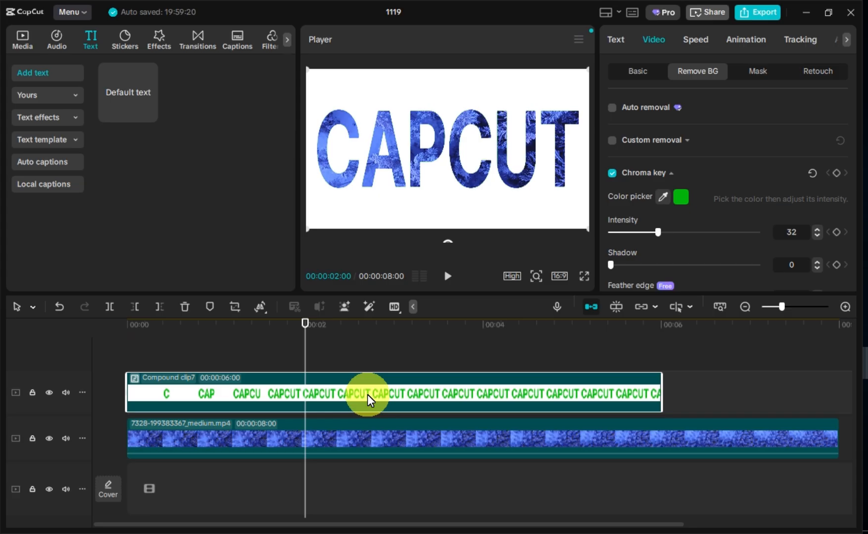
pyautogui.moveTo(367, 394); pyautogui.dragTo(356, 366)
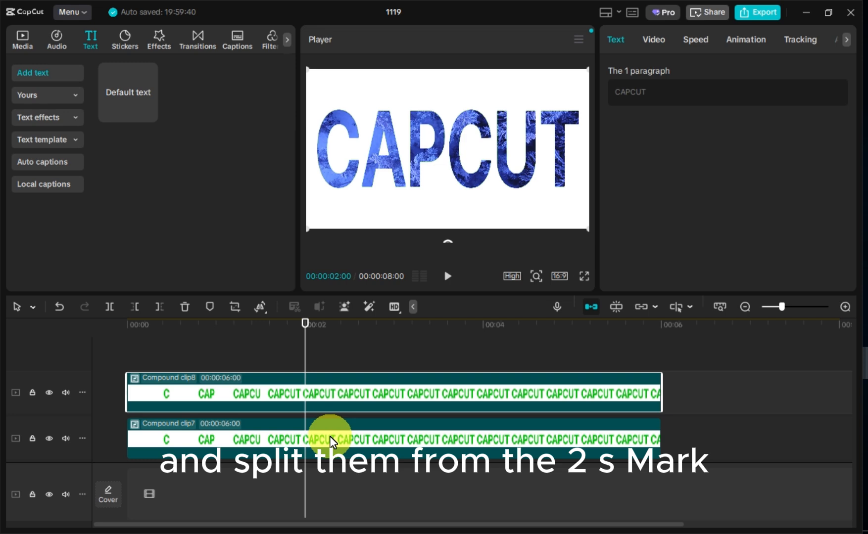
pyautogui.keyDown('ctrl'); pyautogui.click(330, 440); pyautogui.keyUp('ctrl')
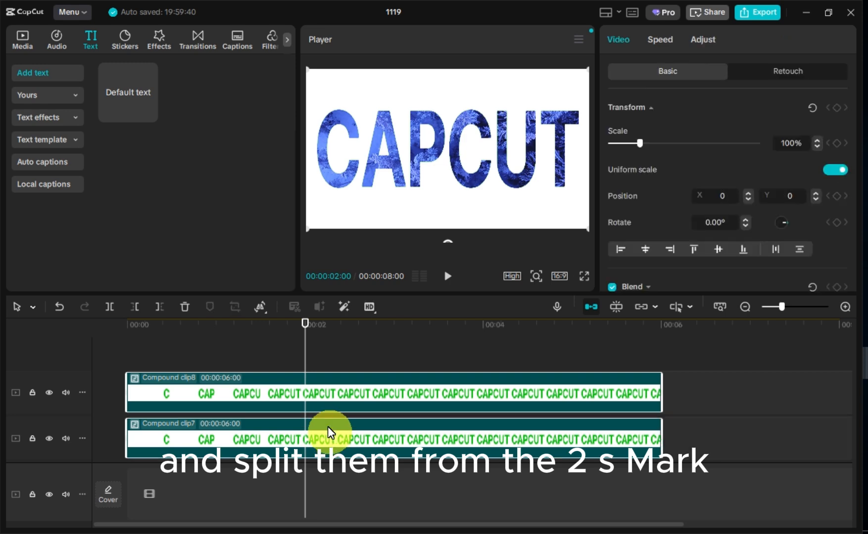
pyautogui.click(106, 306)
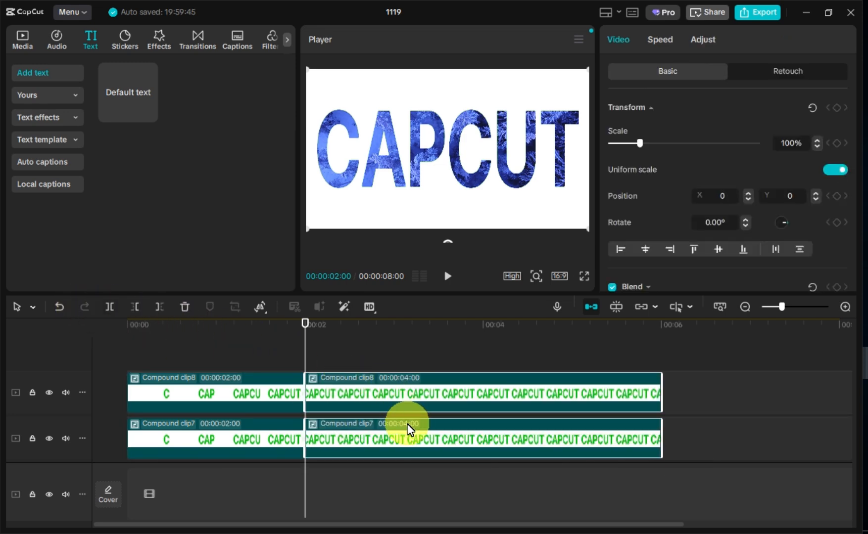
# Add a Split mask to the lower compound clip's segment after the 2-second mark.
pyautogui.click(391, 435)
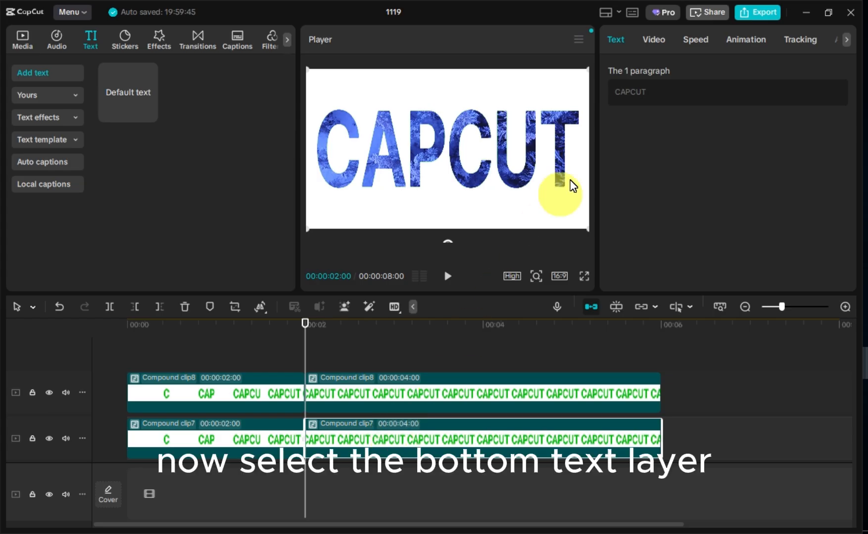
pyautogui.click(657, 38)
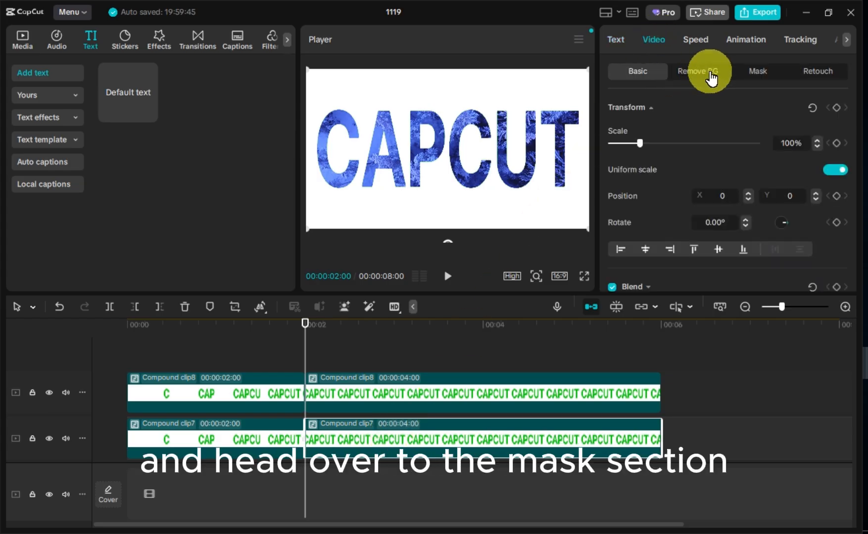
pyautogui.click(742, 83)
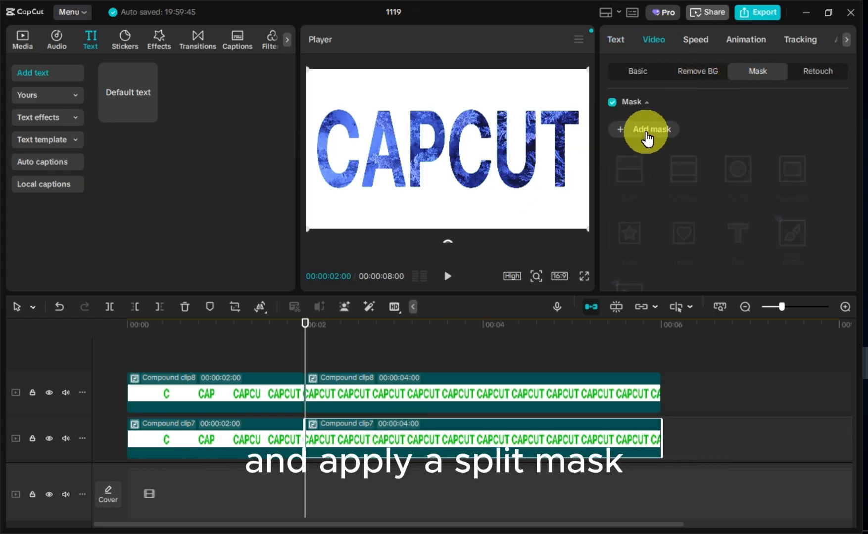
pyautogui.click(647, 139)
pyautogui.click(623, 177)
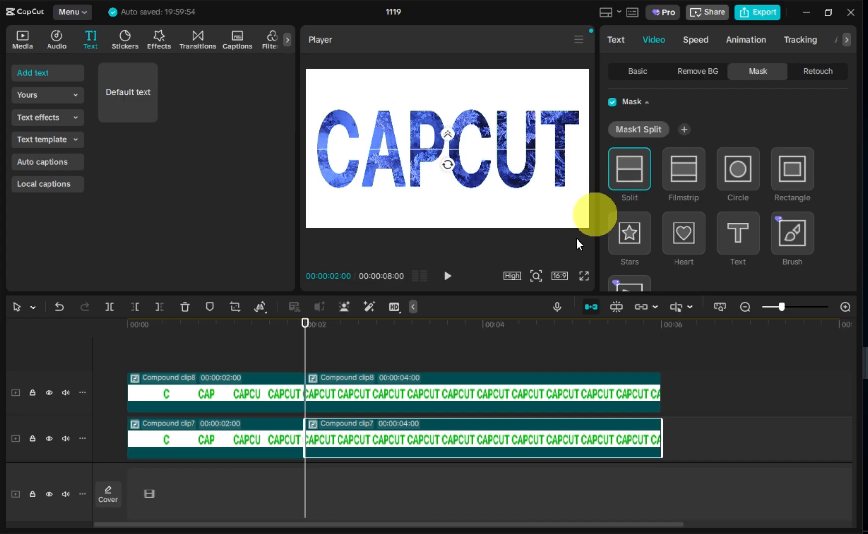
# Add a Split mask to the upper compound clip's segment after the 2-second mark.
pyautogui.click(376, 392)
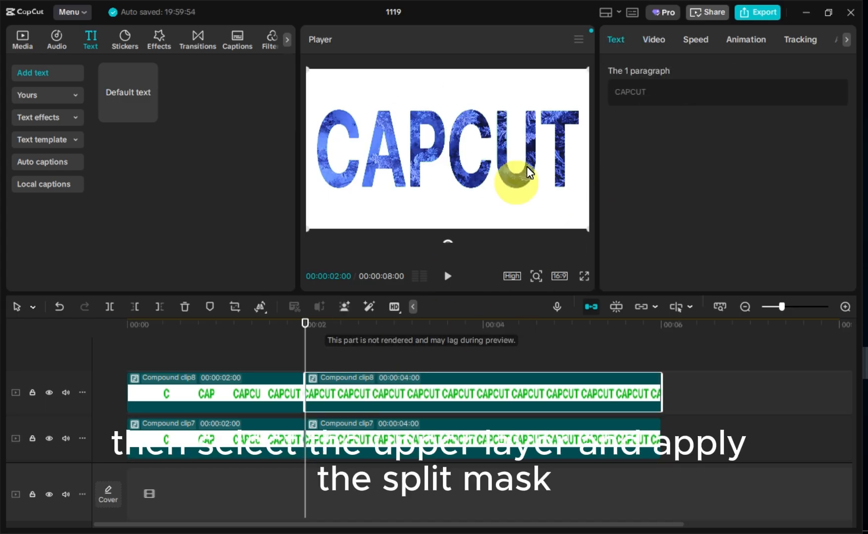
pyautogui.click(646, 38)
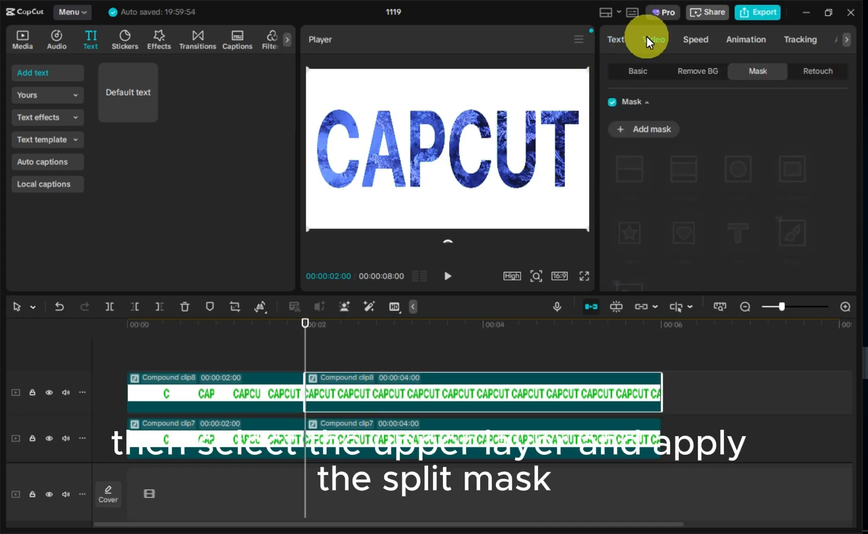
pyautogui.click(653, 136)
pyautogui.click(625, 171)
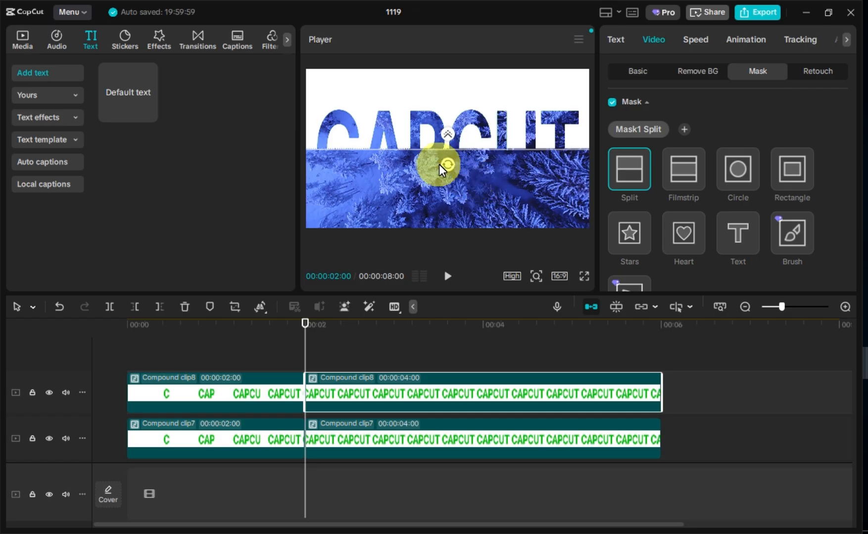
# Rotate the Split mask on the upper compound clip's second segment by -180 degrees so it reveals the opposite half of the lettering.
pyautogui.moveTo(446, 164); pyautogui.dragTo(458, 119)
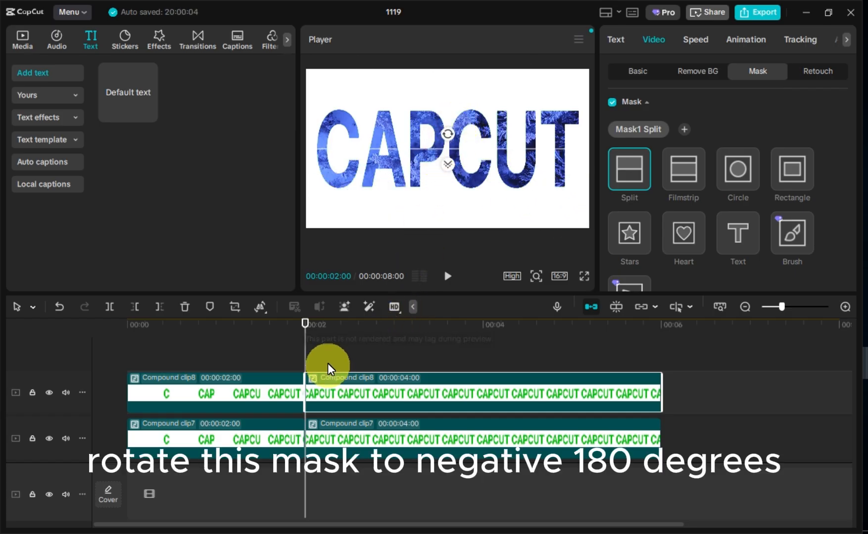
pyautogui.moveTo(305, 341)
pyautogui.mouseDown()
pyautogui.moveTo(284, 339)
pyautogui.moveTo(305, 339)
pyautogui.mouseUp()
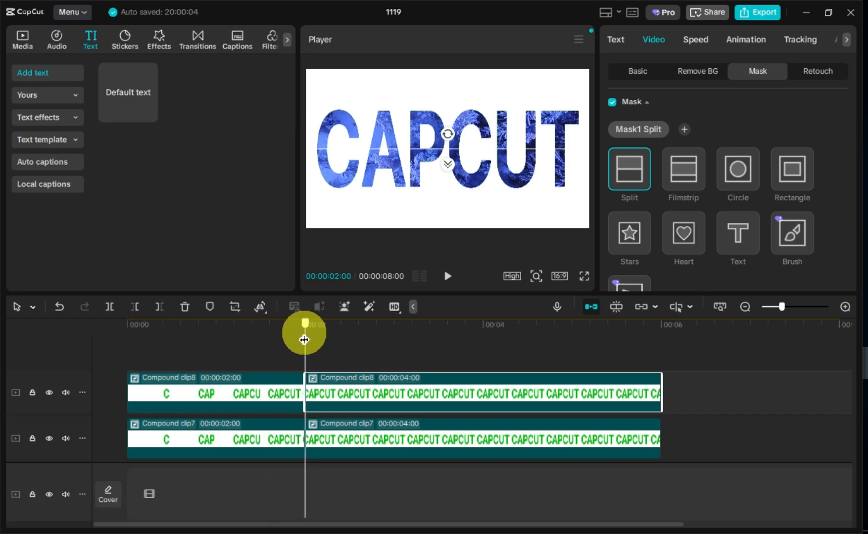
# Add a Position keyframe at the 2-second mark to the lower compound clip's second segment.
pyautogui.click(330, 435)
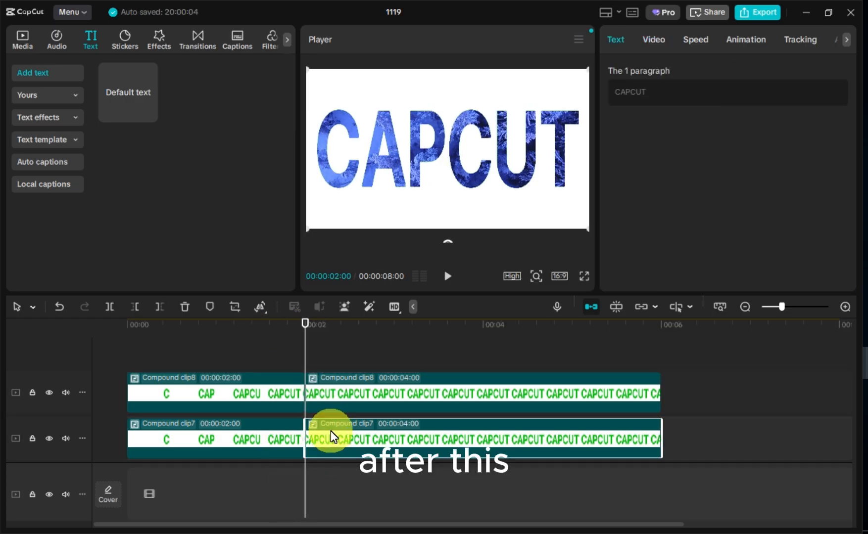
pyautogui.click(658, 39)
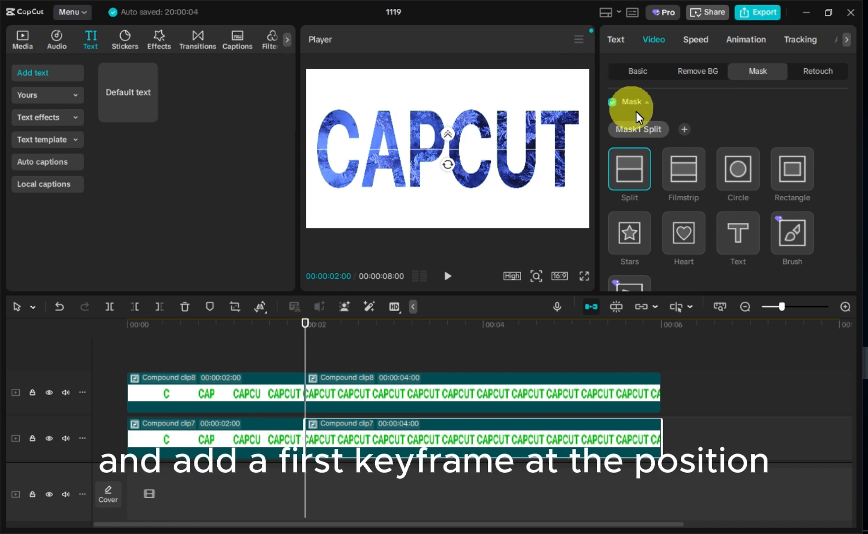
pyautogui.click(641, 63)
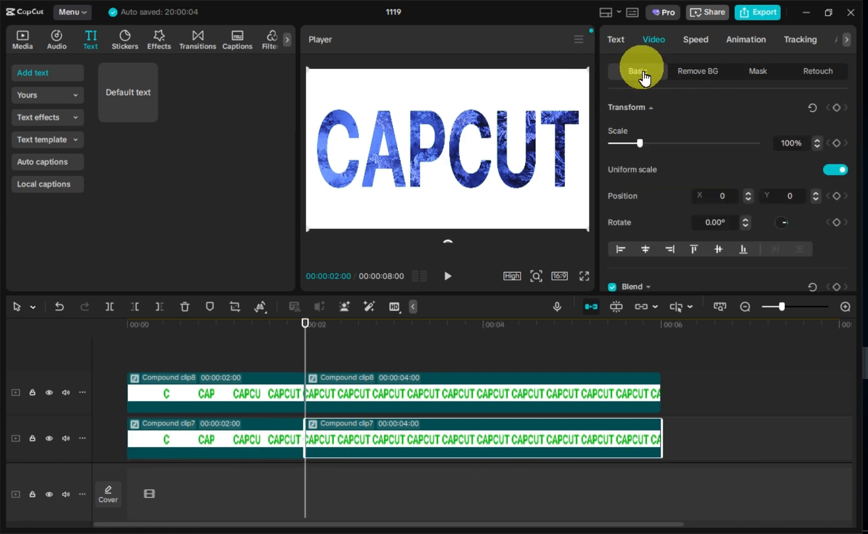
pyautogui.click(836, 195)
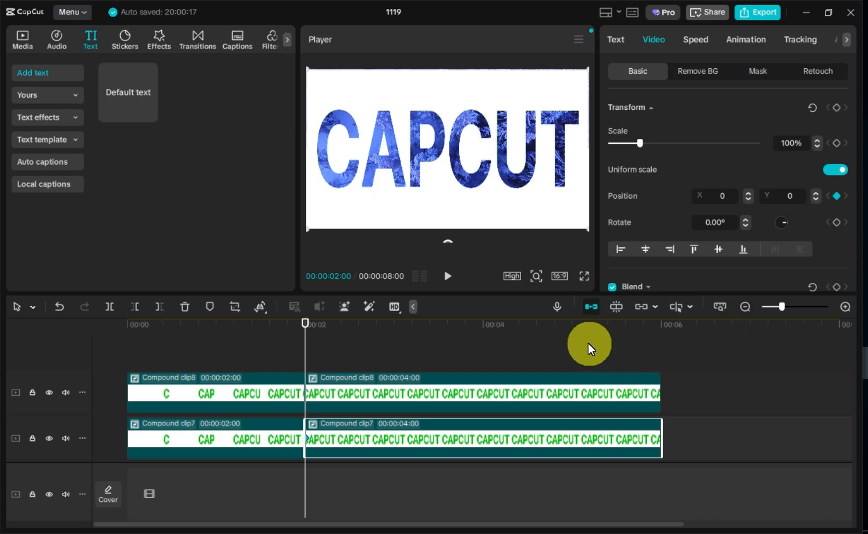
# Set the lower segment's Y position to 1080 at the 5-second mark.
pyautogui.click(588, 325)
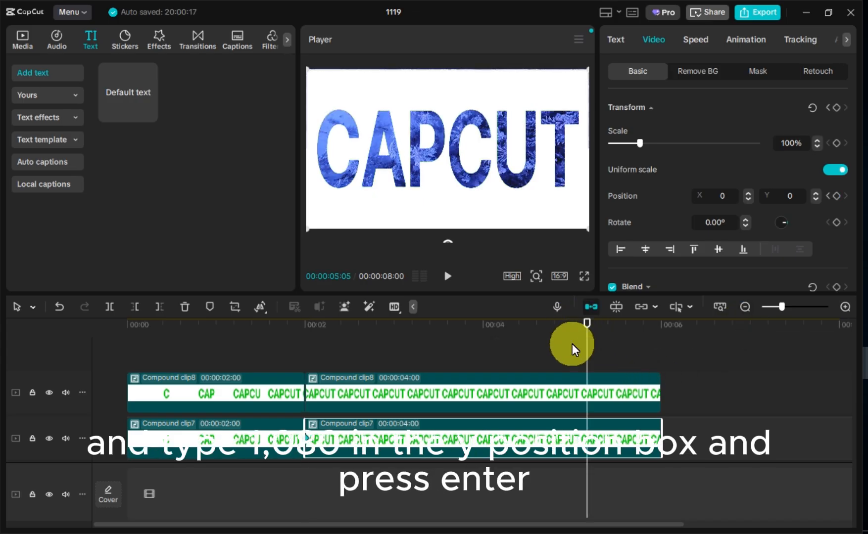
pyautogui.press('Left')
pyautogui.press('Left')
pyautogui.press('Left')
pyautogui.press('Left')
pyautogui.press('Left')
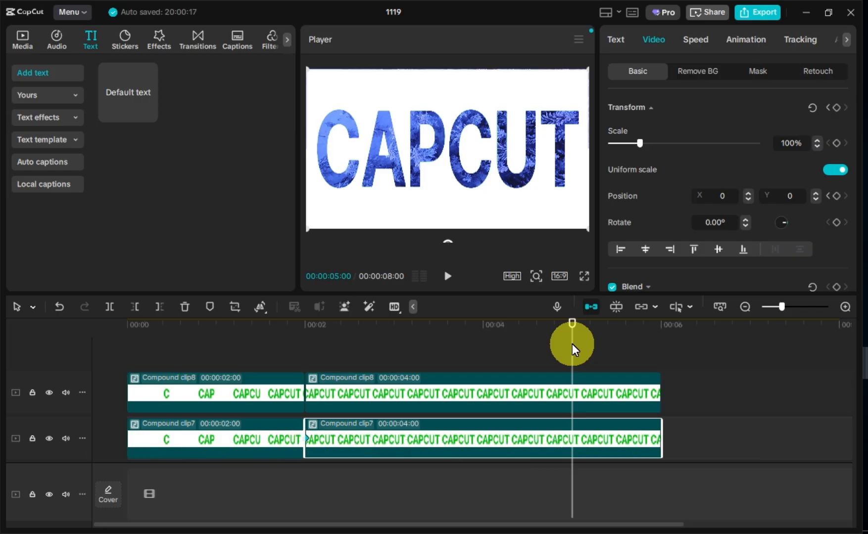
pyautogui.click(784, 198)
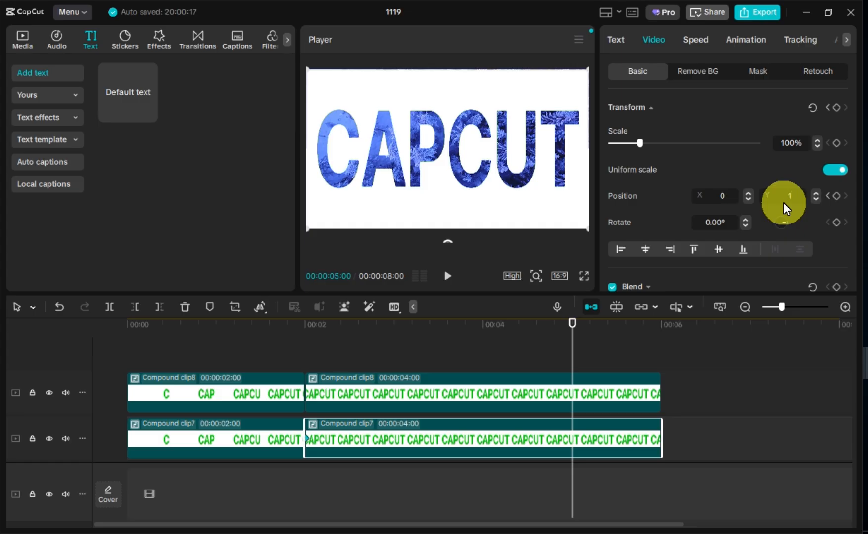
pyautogui.press('Return')
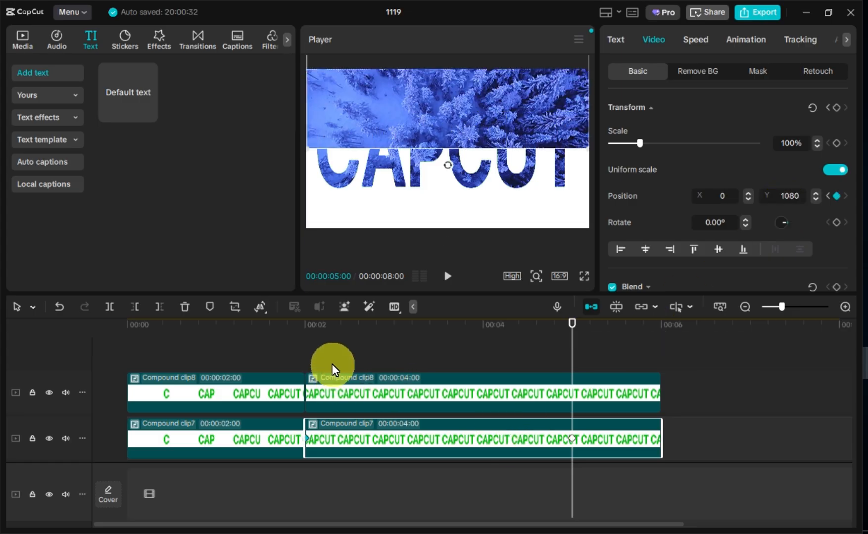
# Play back the lower segment's movement from the 2-second mark.
pyautogui.click(306, 325)
pyautogui.press('space')
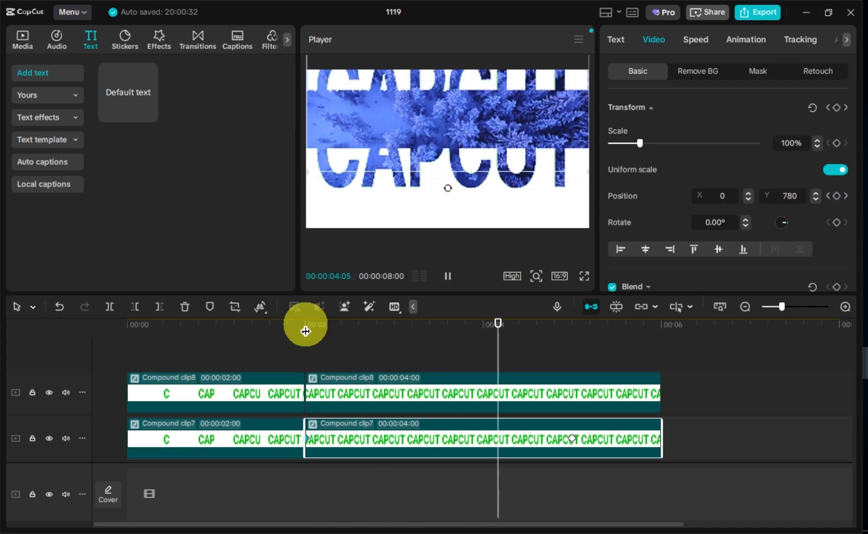
pyautogui.press('space')
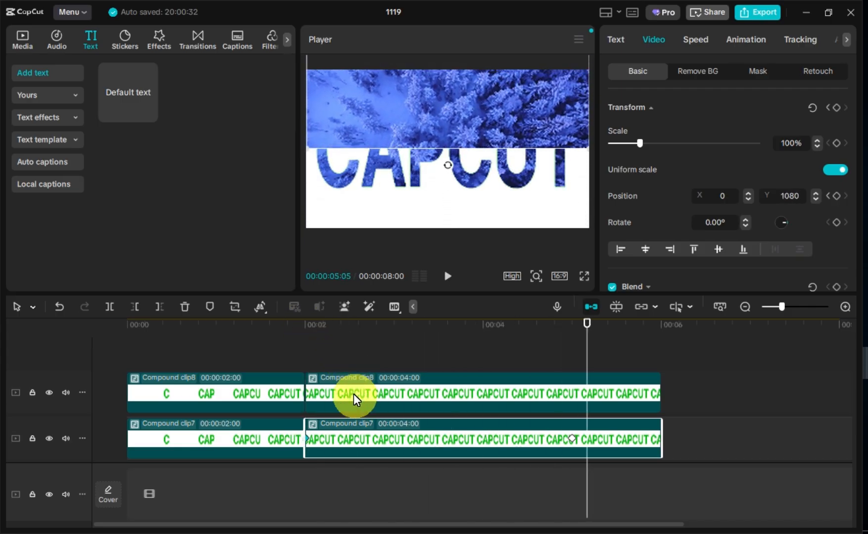
# Add a Position keyframe at the 2-second mark to the upper compound clip's second segment.
pyautogui.click(303, 329)
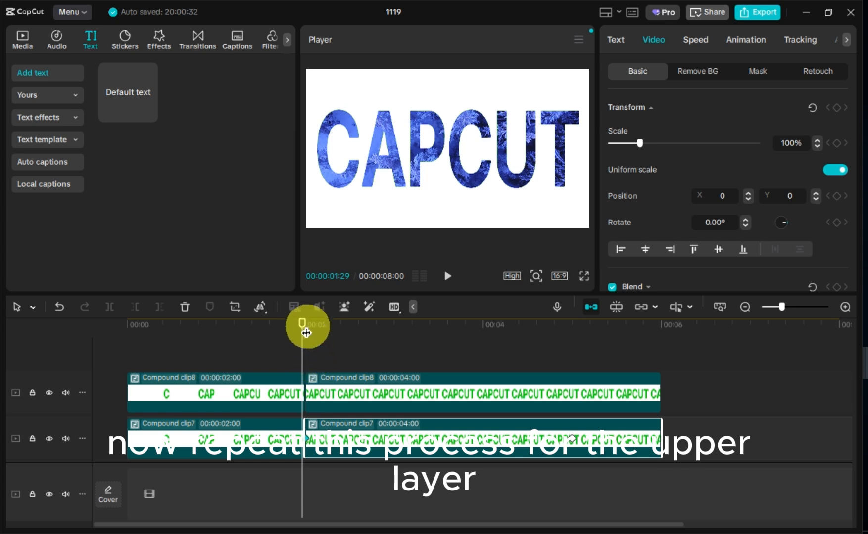
pyautogui.click(332, 384)
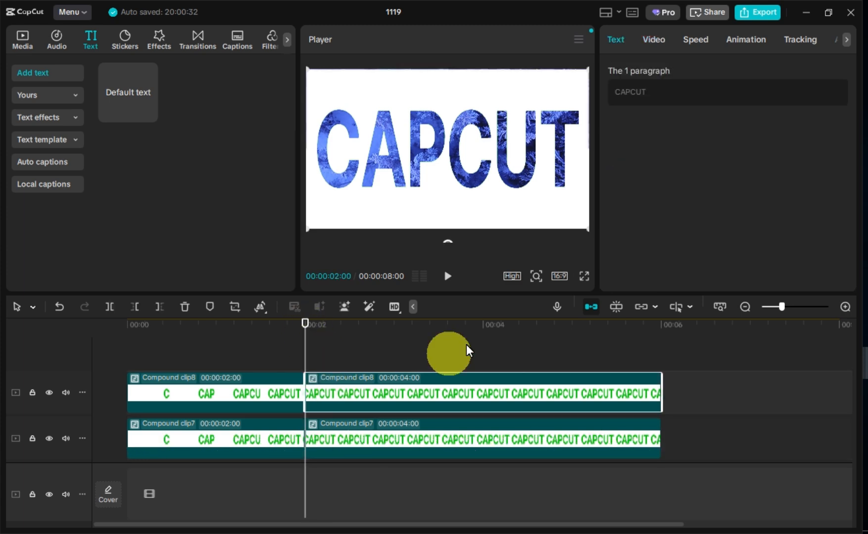
pyautogui.click(648, 39)
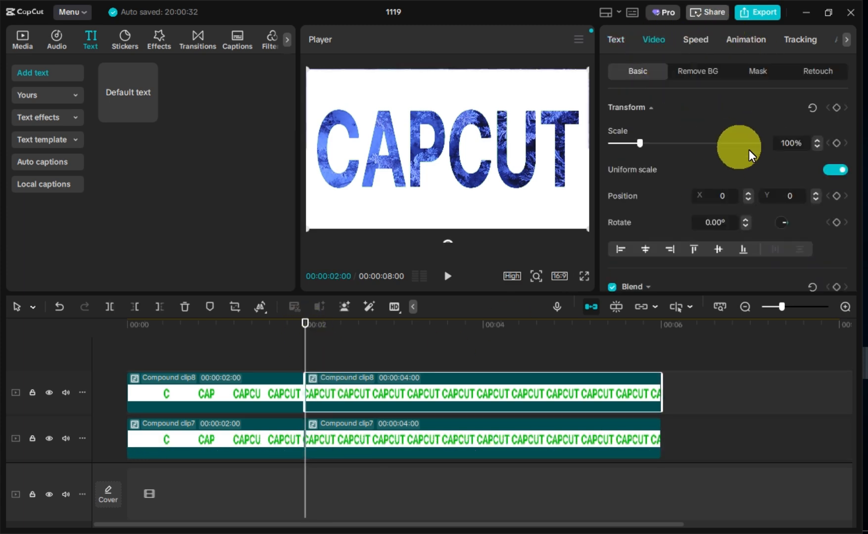
pyautogui.click(835, 196)
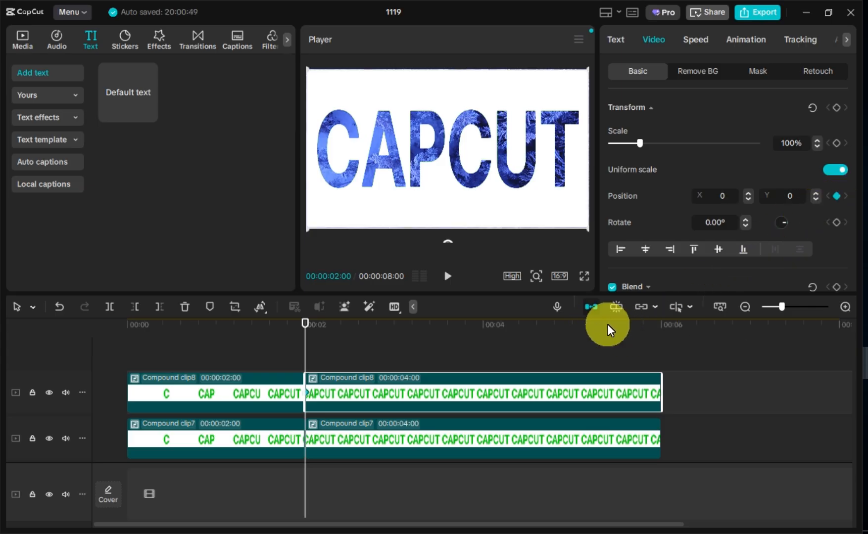
# Set the upper segment's Y position to -1080 at the 5-second mark.
pyautogui.click(591, 324)
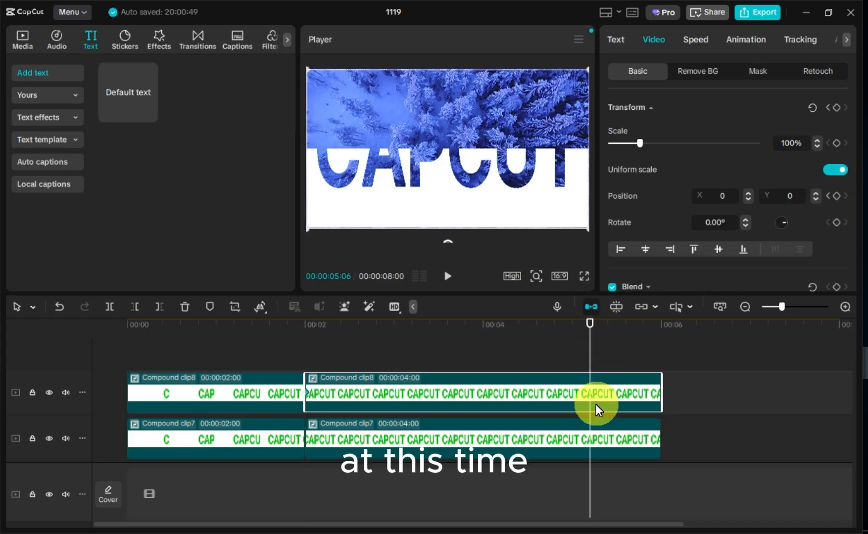
pyautogui.press('Left')
pyautogui.press('Left')
pyautogui.press('Left')
pyautogui.press('Left')
pyautogui.press('Left')
pyautogui.press('Left')
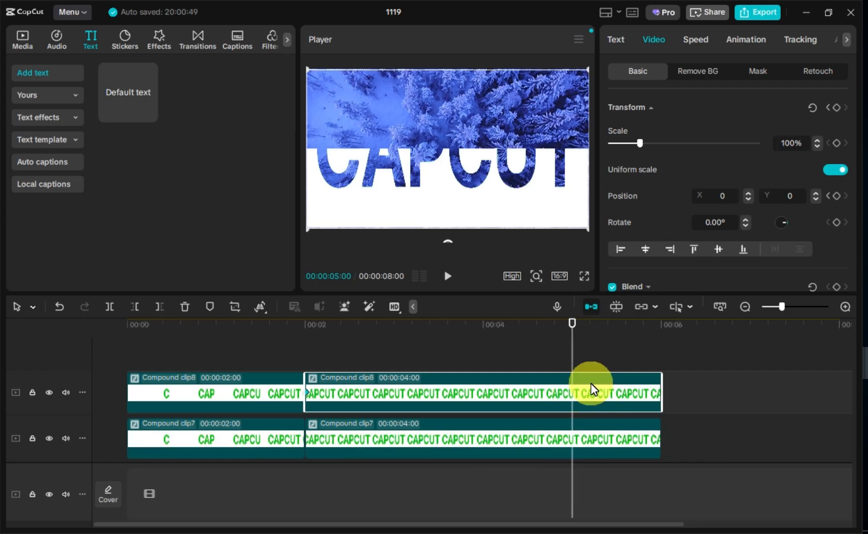
pyautogui.click(792, 196)
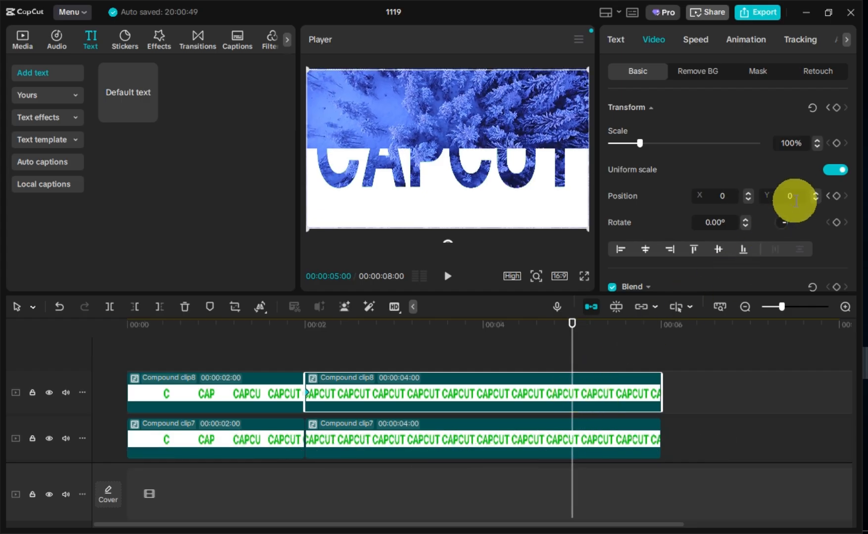
pyautogui.press('BackSpace')
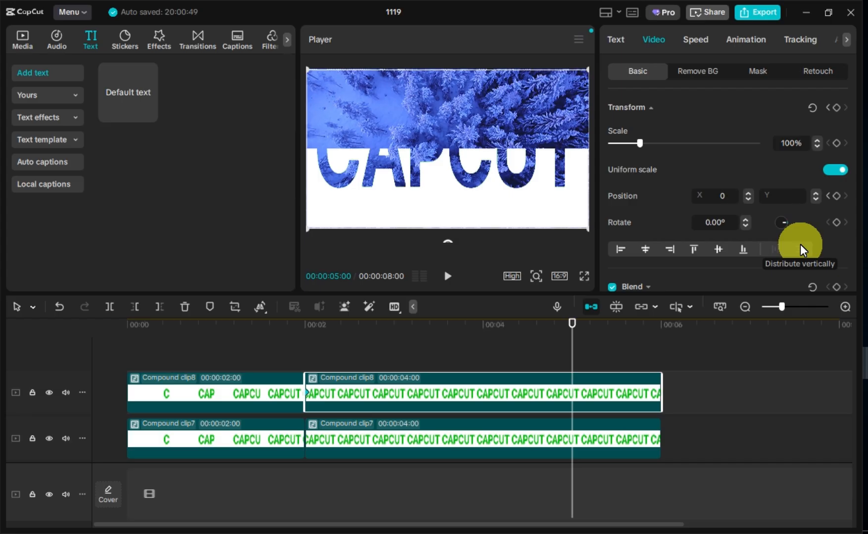
pyautogui.write('-108')
pyautogui.write('0')
pyautogui.press('BackSpace')
pyautogui.write('0')
pyautogui.press('Return')
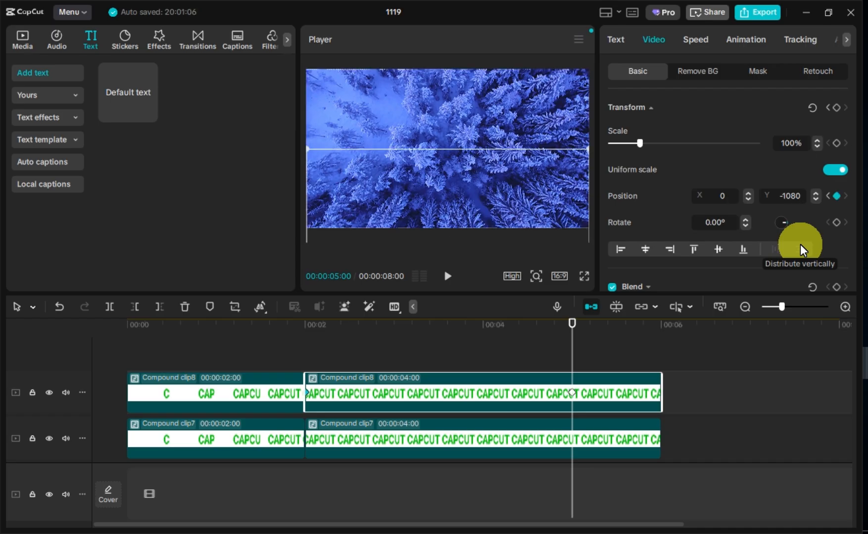
# Preview the whole split-text intro in full screen from the beginning.
pyautogui.click(306, 324)
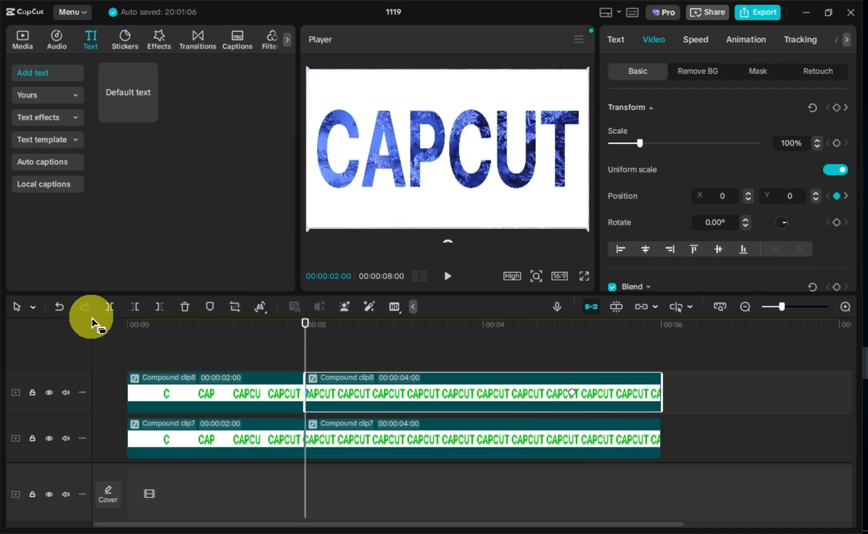
pyautogui.click(129, 324)
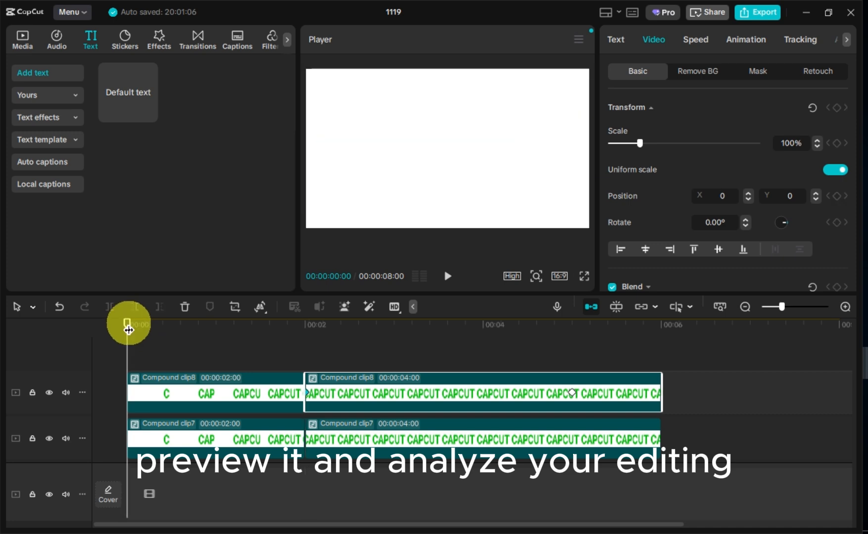
pyautogui.click(586, 281)
pyautogui.press('space')
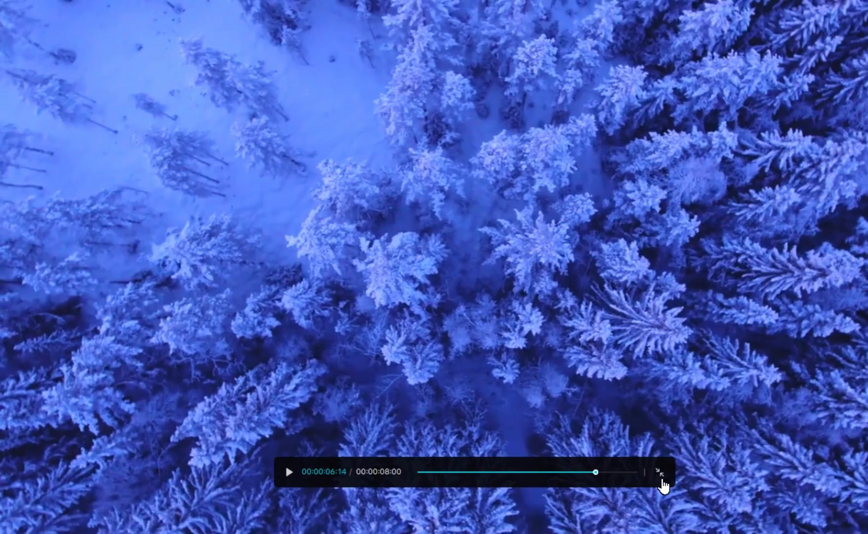
pyautogui.click(661, 475)
pyautogui.scroll(-3, 543, 385)
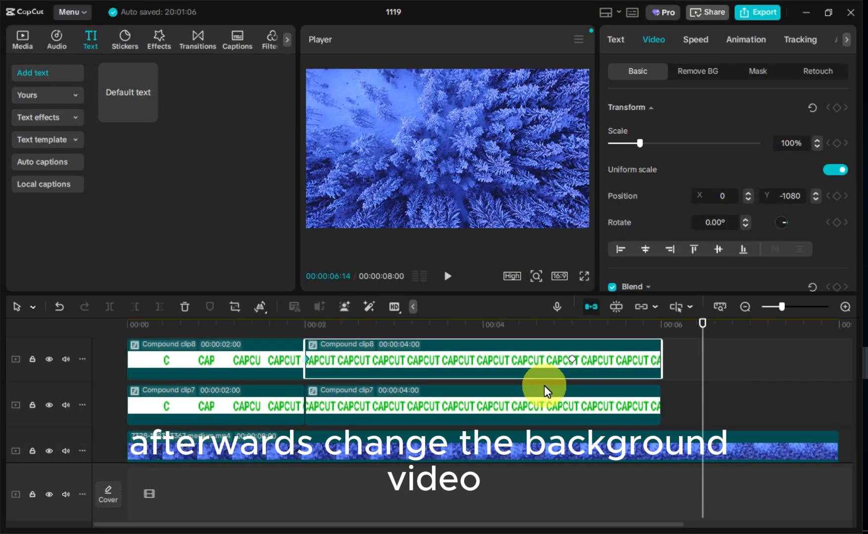
pyautogui.click(458, 427)
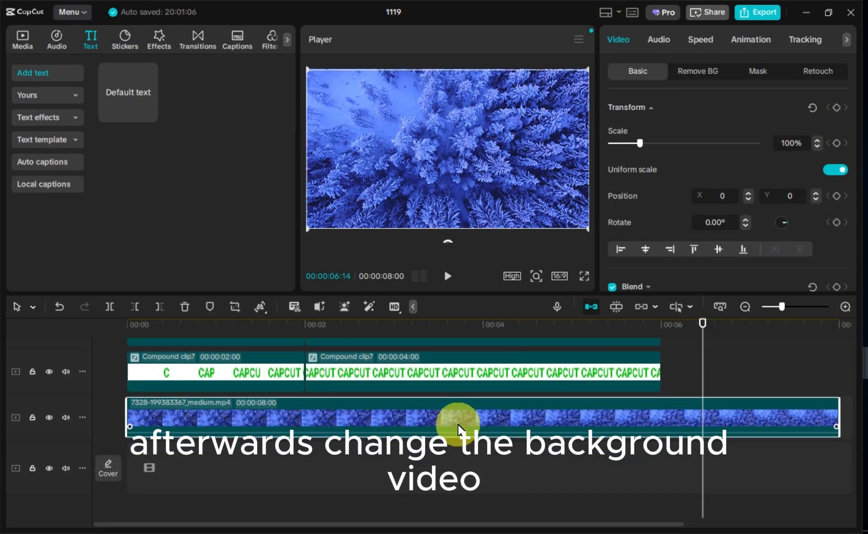
pyautogui.press('Delete')
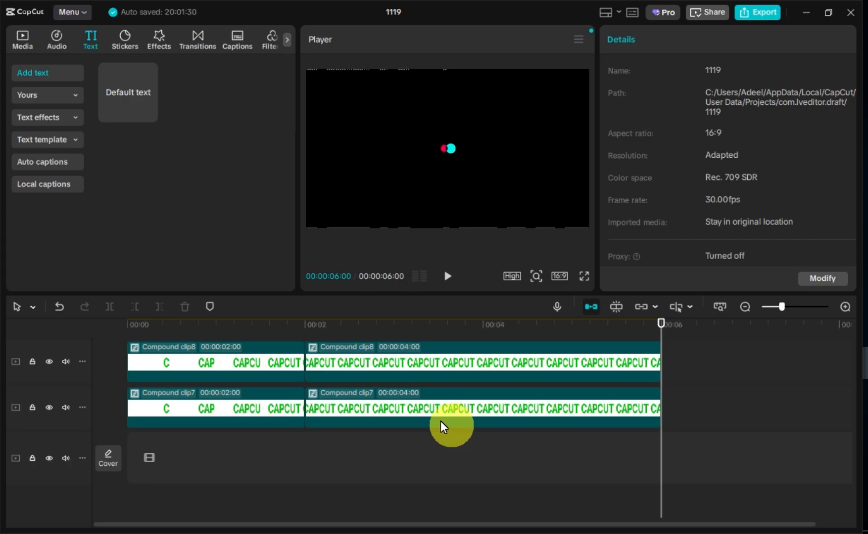
pyautogui.click(133, 325)
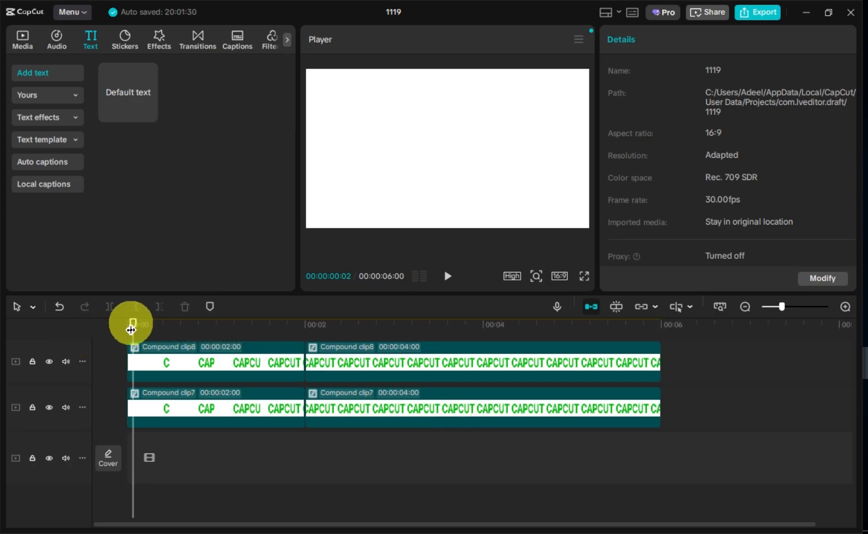
pyautogui.click(24, 37)
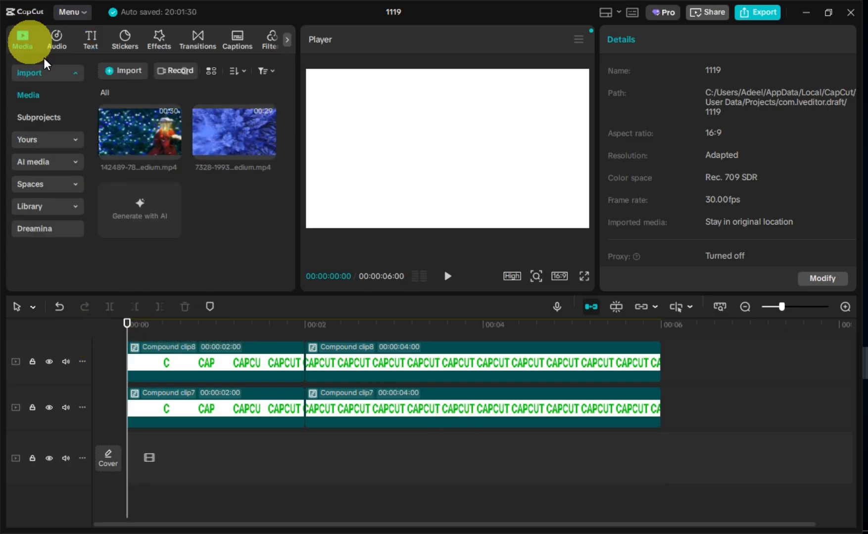
pyautogui.click(175, 145)
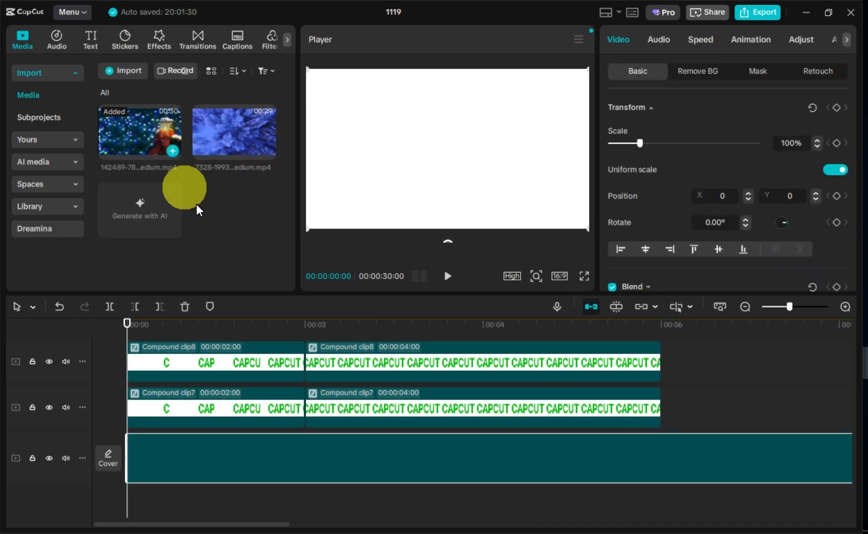
pyautogui.click(837, 327)
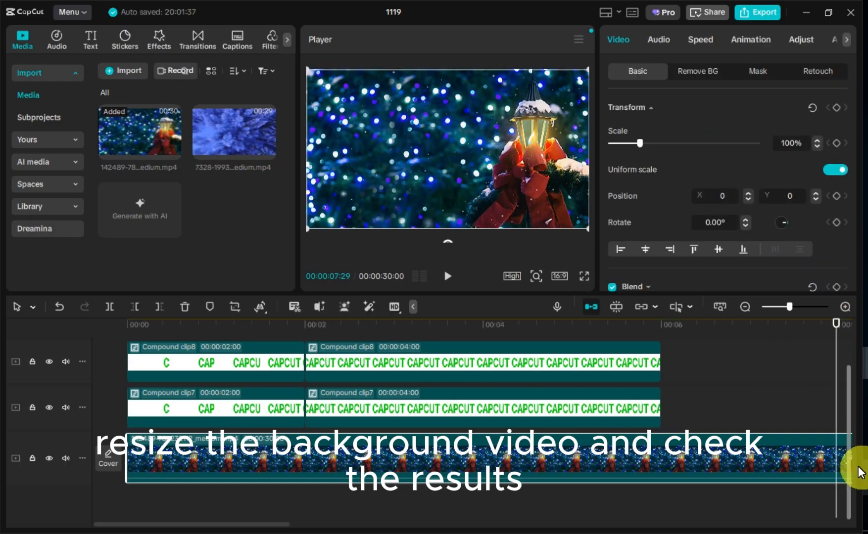
pyautogui.moveTo(844, 460); pyautogui.dragTo(836, 458)
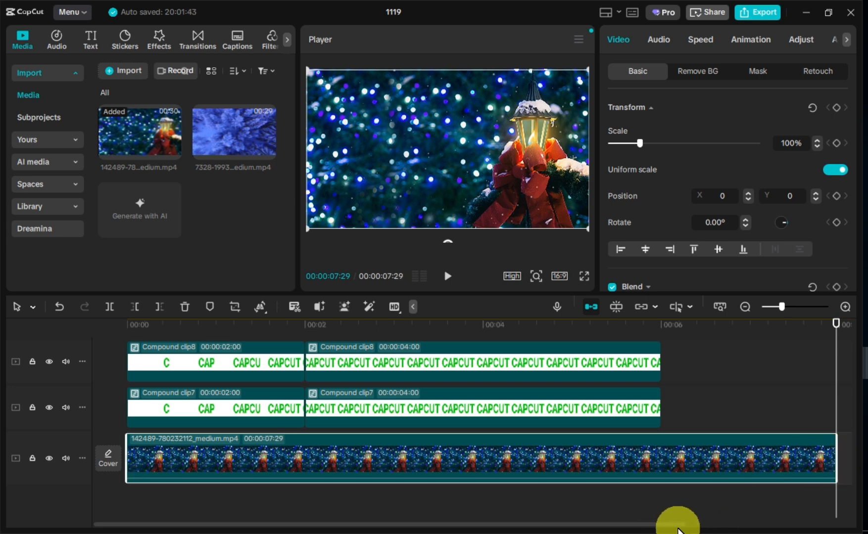
# Play the intro from the start to check the split lettering over the lantern background.
pyautogui.click(128, 325)
pyautogui.press('space')
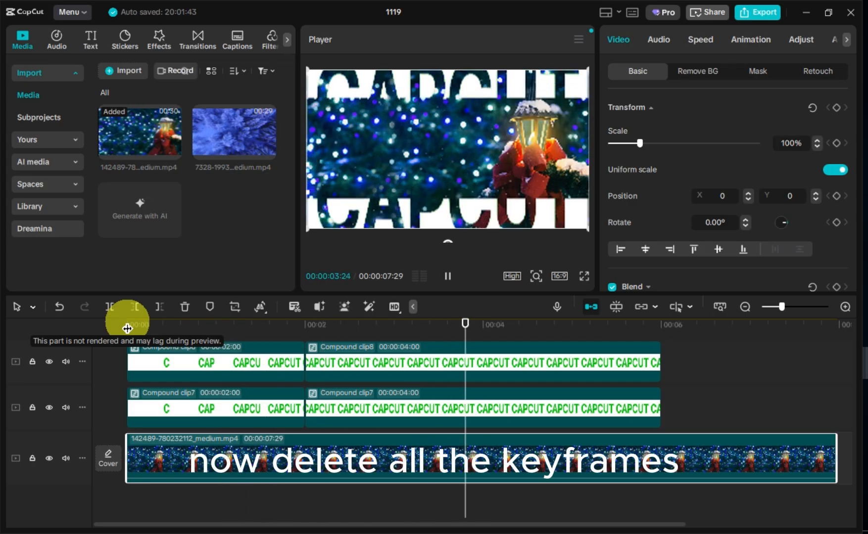
pyautogui.press('space')
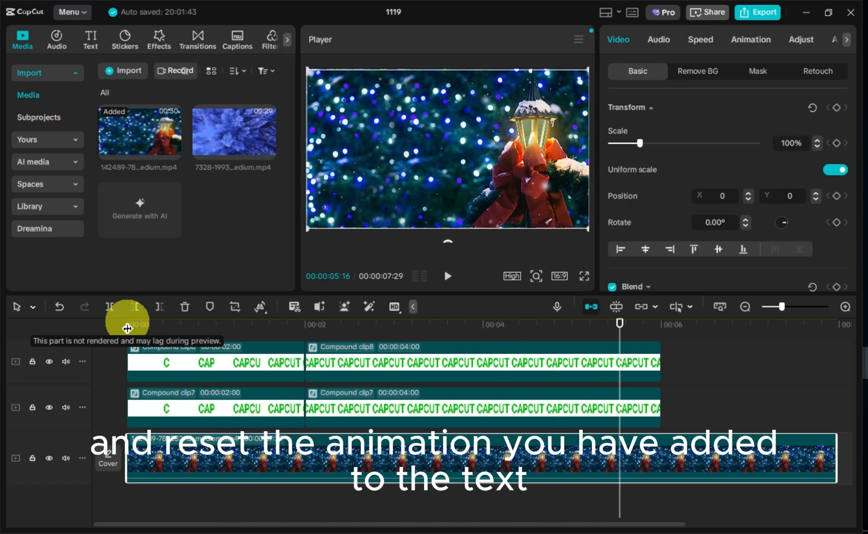
# Delete the old position keyframes at 00:00:02:00 and 00:00:05:00 from the four-second sections of Compound clip7 and Compound clip8.
pyautogui.click(430, 407)
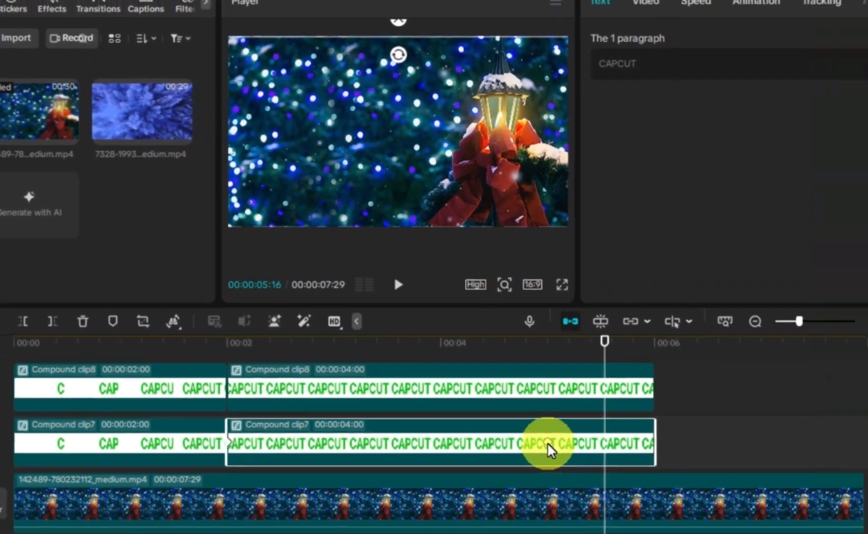
pyautogui.click(574, 408)
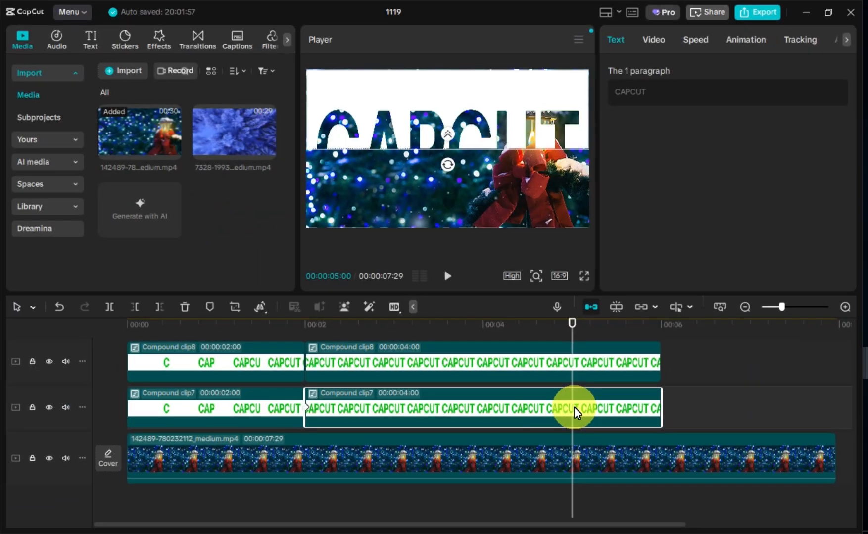
pyautogui.click(309, 411)
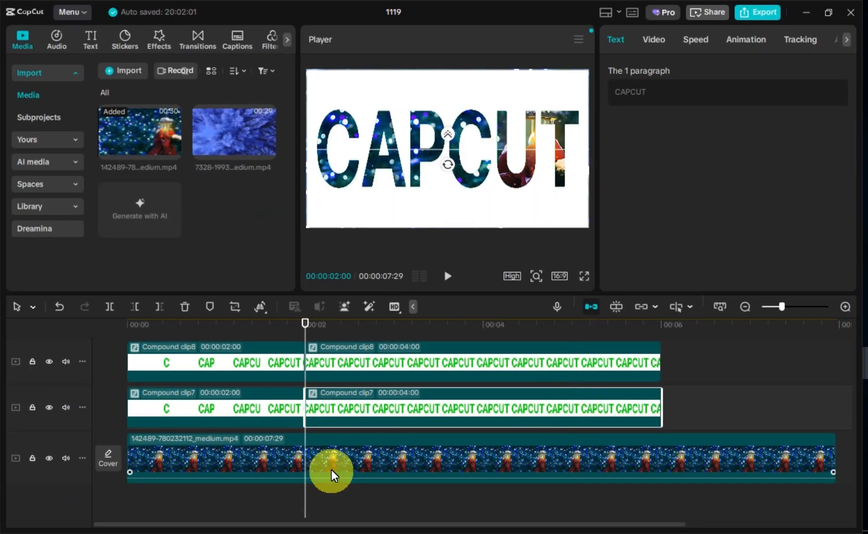
pyautogui.click(310, 361)
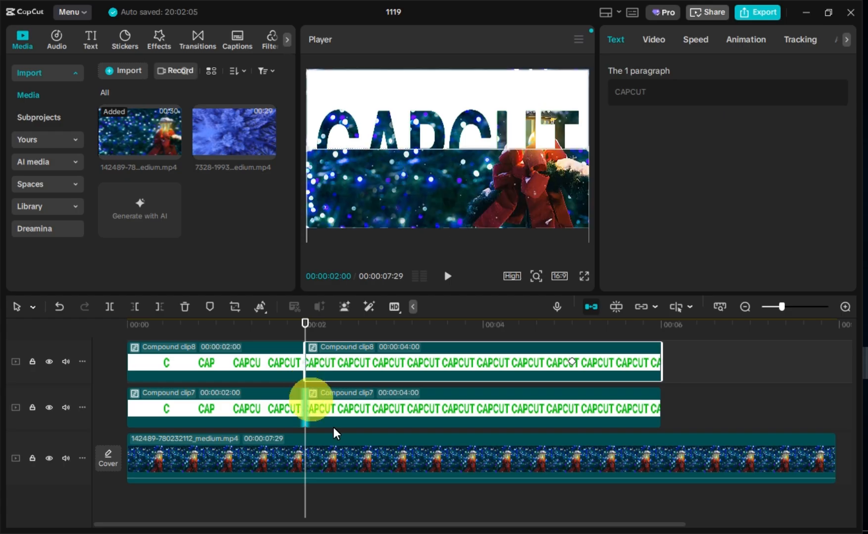
pyautogui.click(573, 363)
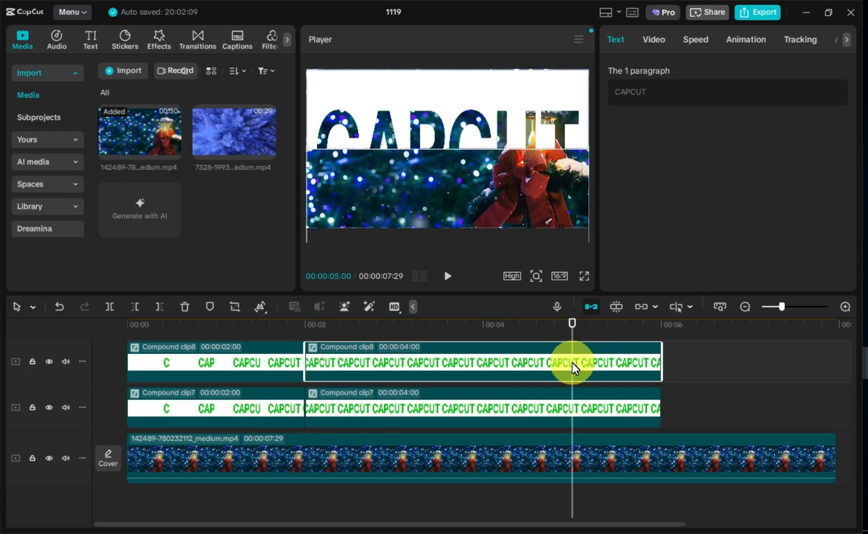
# Play the four-second sections from about 00:00:02:00 and check the Compound clip7 section's transform settings for leftover movement.
pyautogui.moveTo(316, 328); pyautogui.dragTo(302, 323)
pyautogui.press('space')
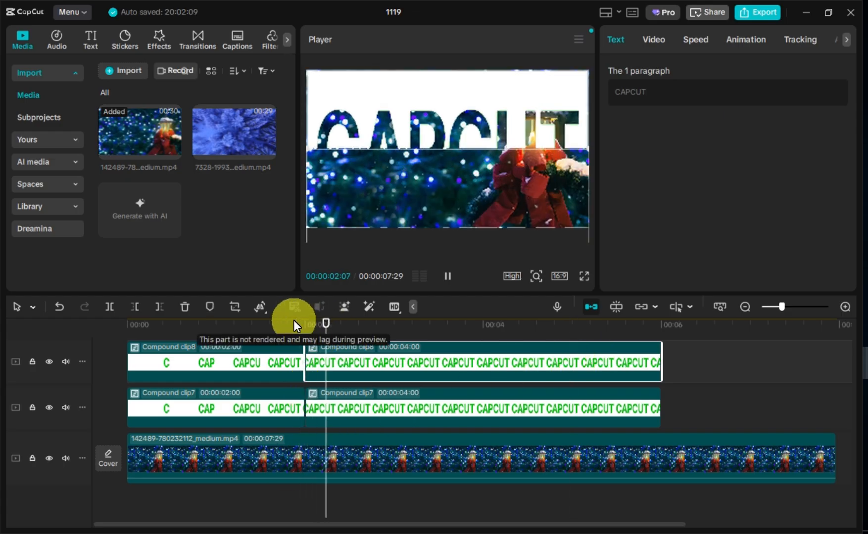
pyautogui.press('space')
pyautogui.click(304, 325)
pyautogui.click(352, 414)
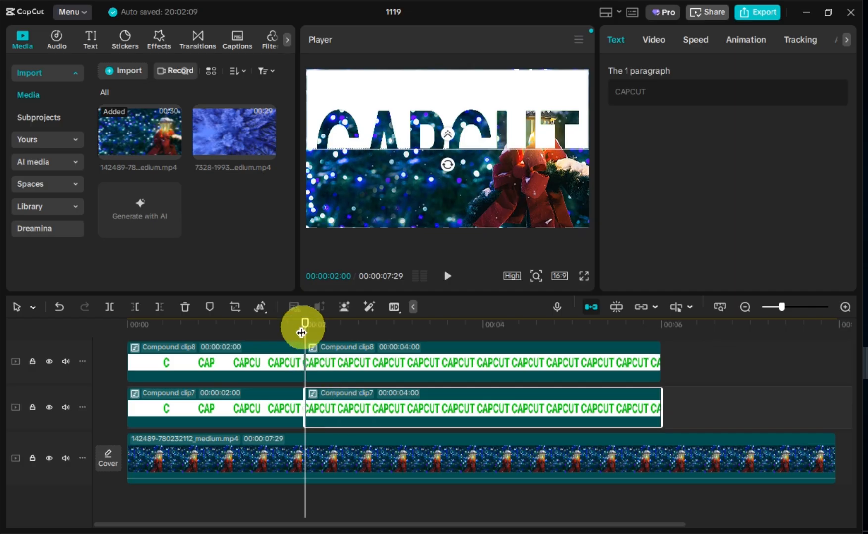
pyautogui.moveTo(304, 326); pyautogui.dragTo(285, 329)
pyautogui.press('space')
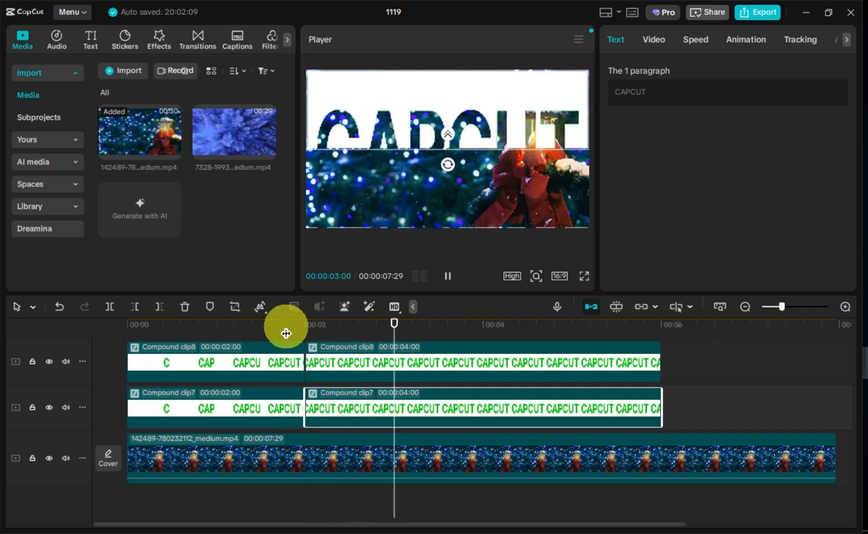
pyautogui.press('space')
pyautogui.click(656, 40)
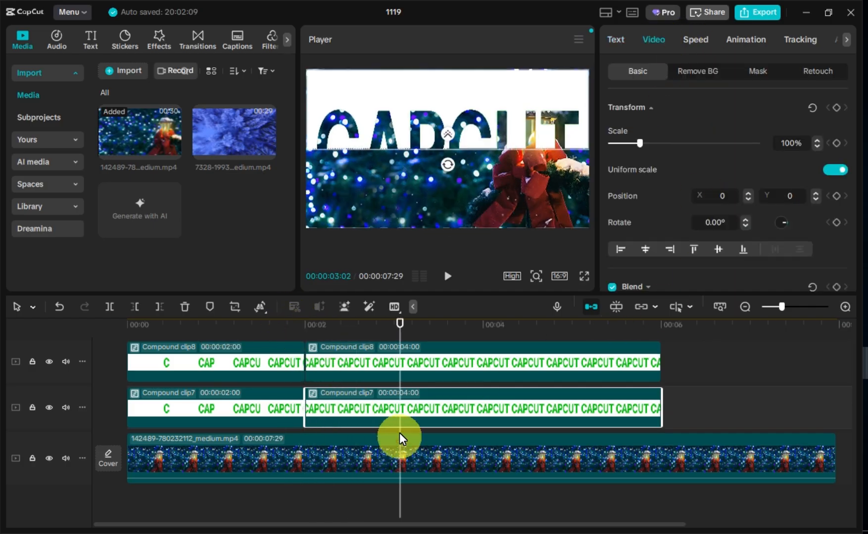
pyautogui.press('space')
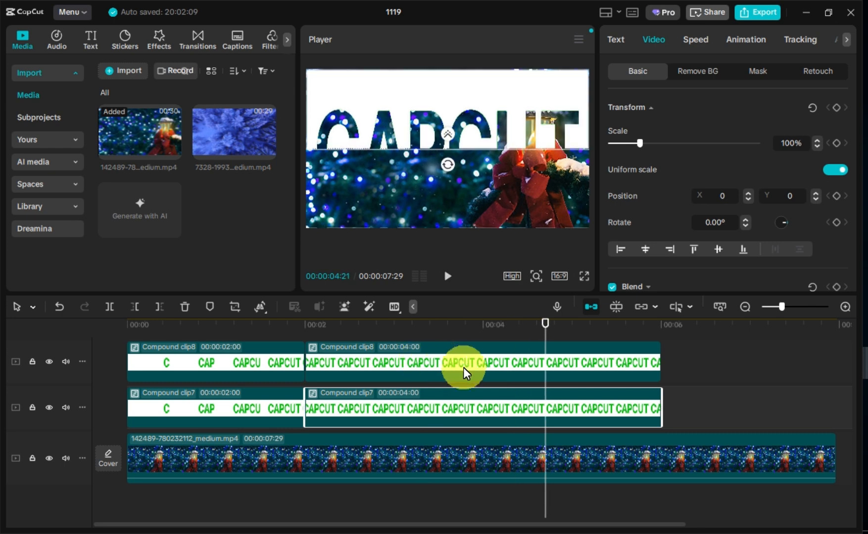
# Reset the position of the four-second Compound clip8 section to X 0, Y 0 and play it back.
pyautogui.click(463, 367)
pyautogui.press('space')
pyautogui.press('space')
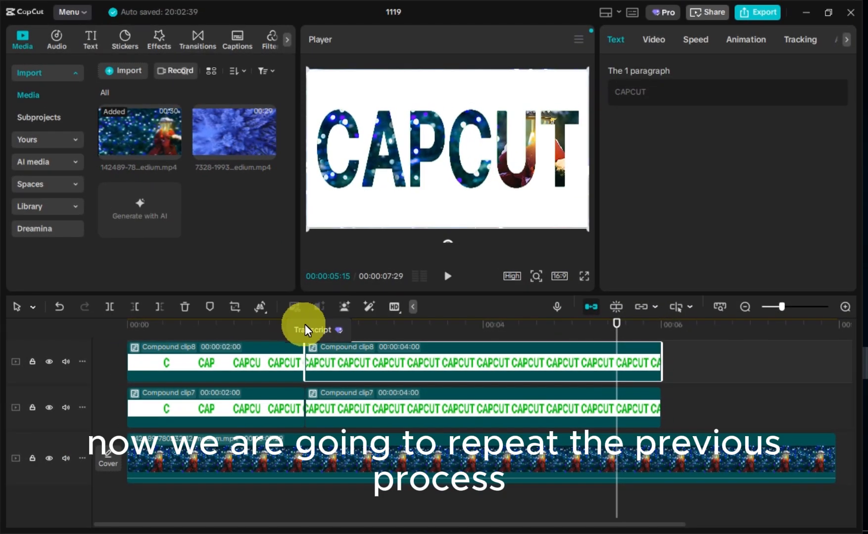
# Replay the timeline across the 00:00:02:00 cut to check the lettering without position animation.
pyautogui.click(253, 331)
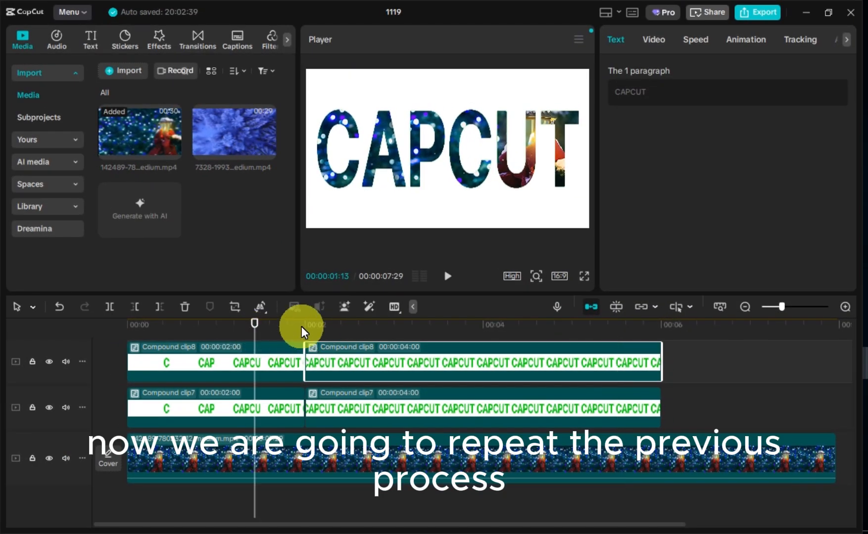
pyautogui.click(302, 327)
pyautogui.press('space')
pyautogui.press('space')
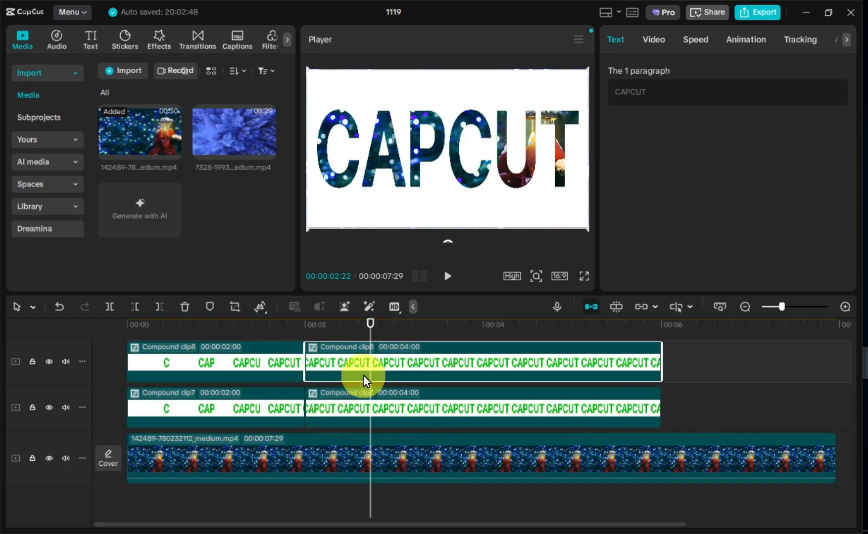
pyautogui.click(296, 326)
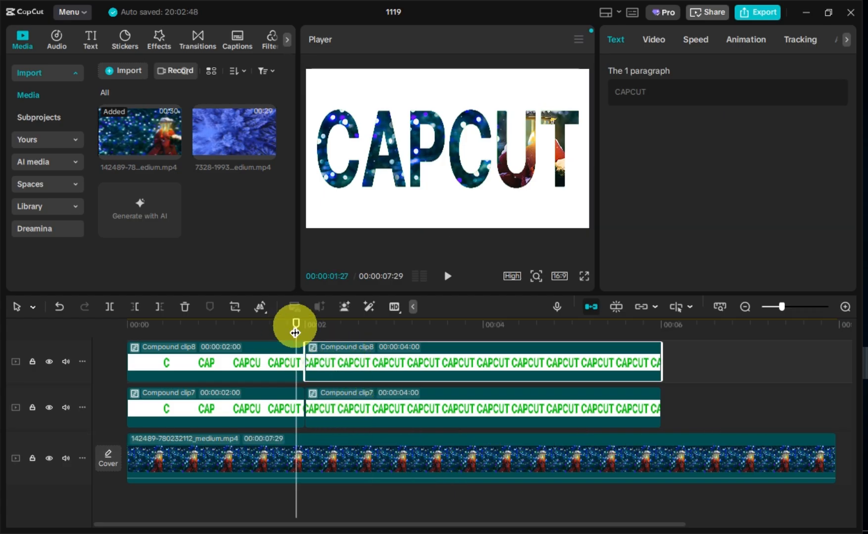
pyautogui.press('space')
# Add a position keyframe at 00:00:02:00 to the four-second Compound clip8 section.
pyautogui.click(304, 326)
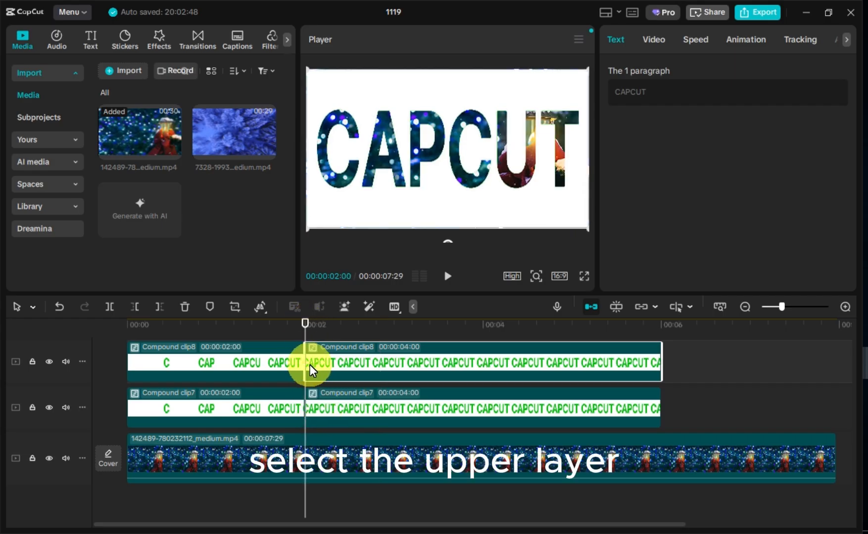
pyautogui.click(647, 45)
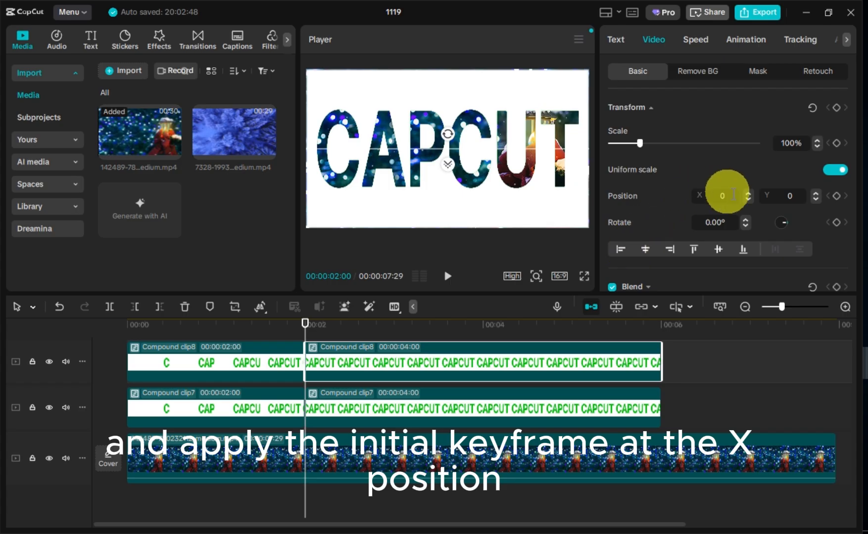
pyautogui.click(837, 196)
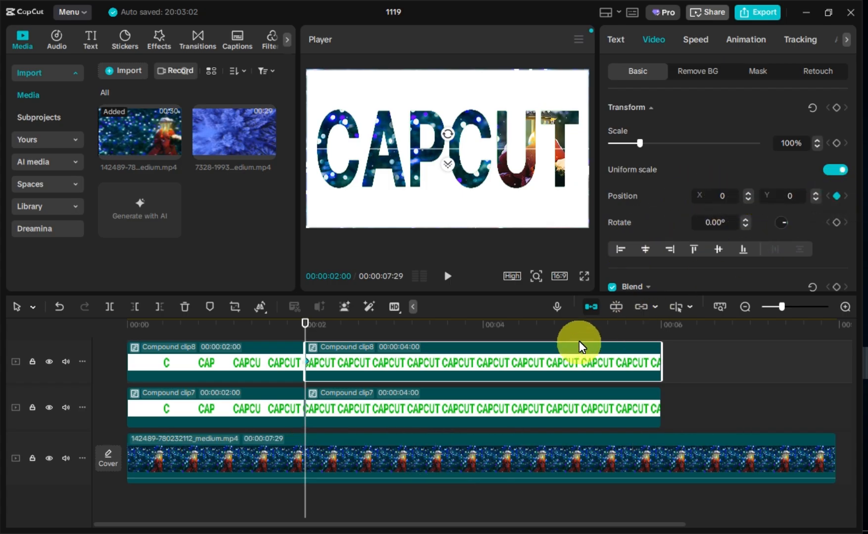
# Set the four-second Compound clip8 section's X position to 3900 at 00:00:05:00 as its end keyframe.
pyautogui.click(581, 322)
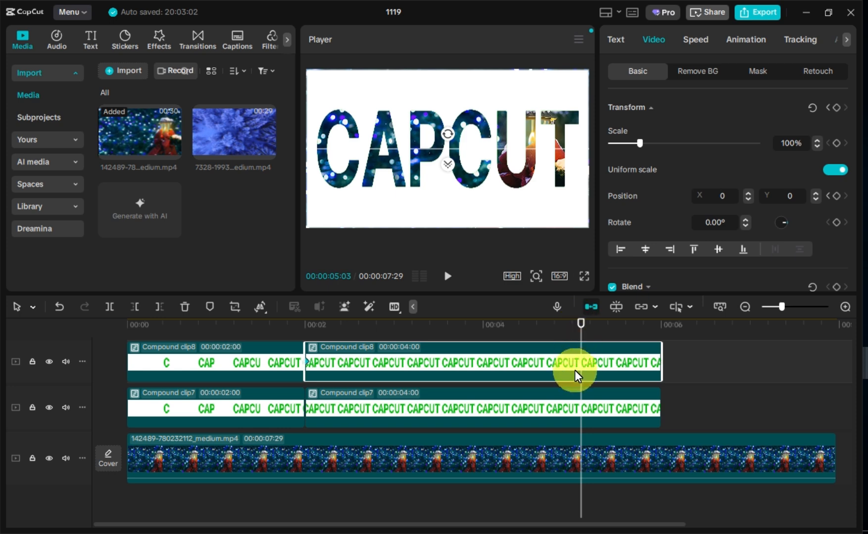
pyautogui.press('Left')
pyautogui.press('Left')
pyautogui.press('Left')
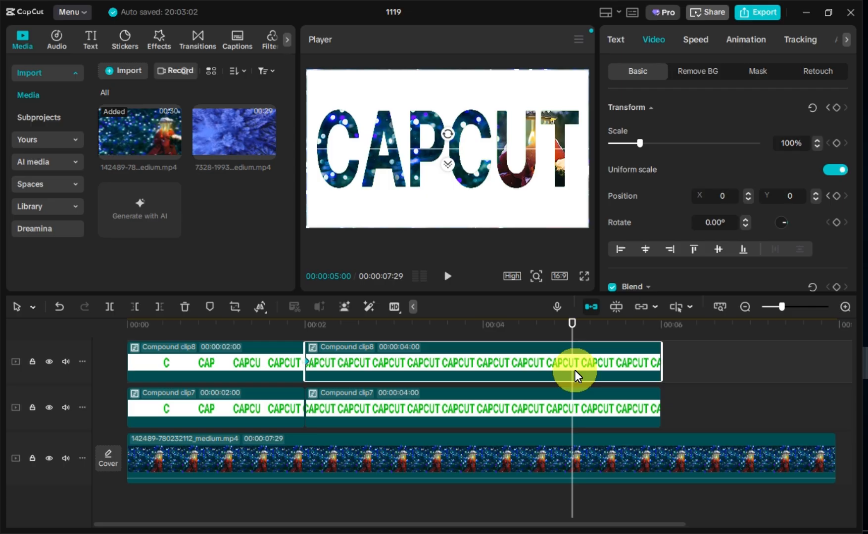
pyautogui.click(731, 196)
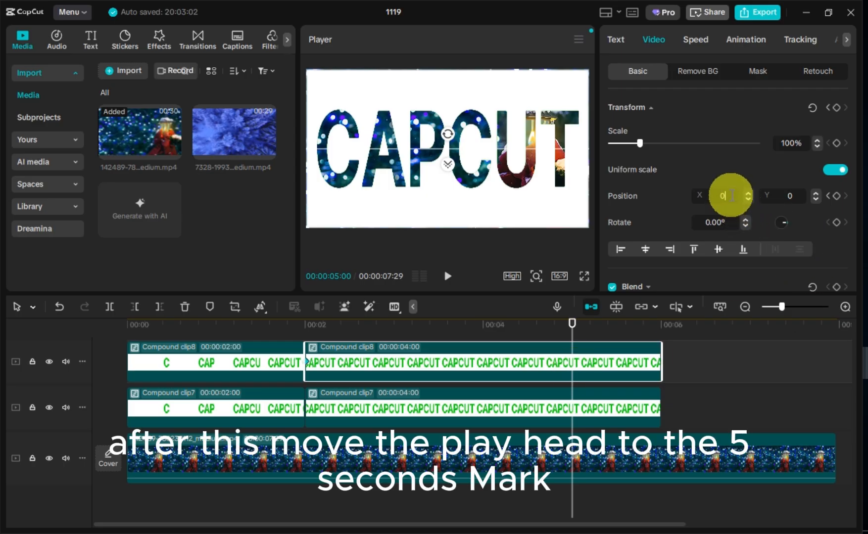
pyautogui.moveTo(732, 196); pyautogui.dragTo(712, 196)
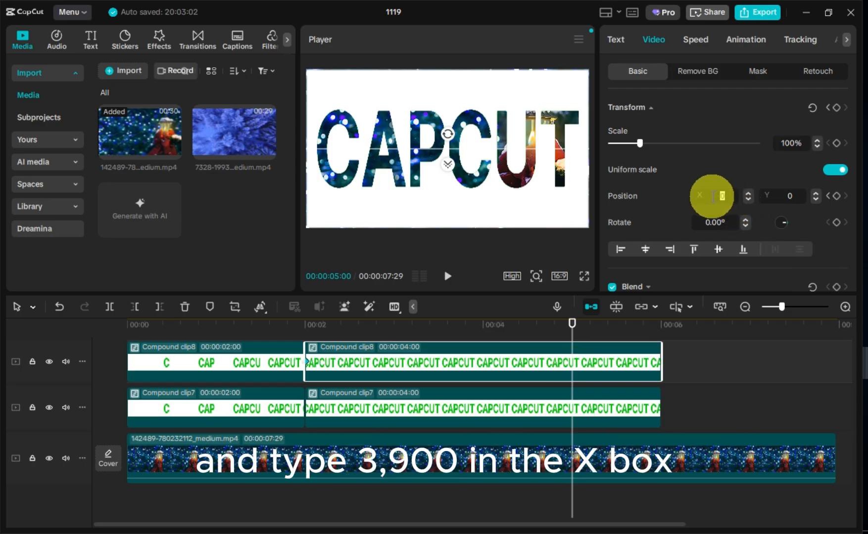
pyautogui.write('3000')
pyautogui.press('Return')
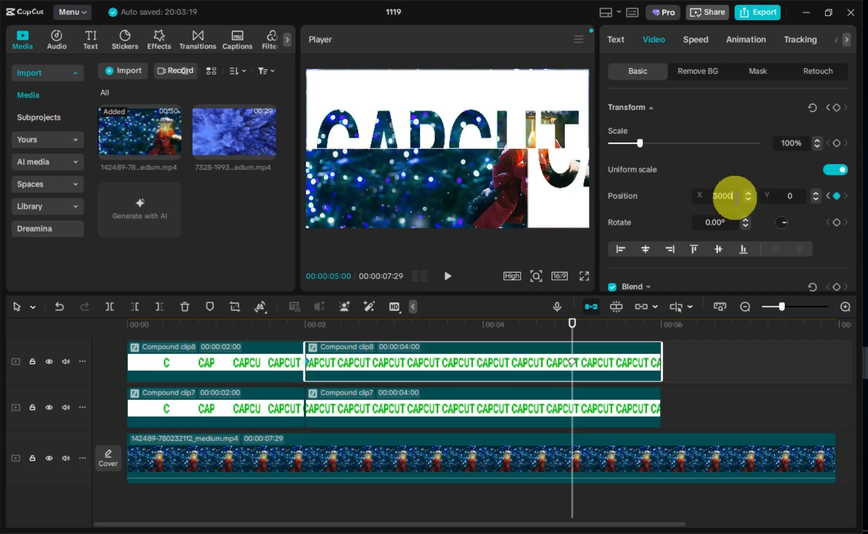
pyautogui.moveTo(736, 198); pyautogui.dragTo(717, 196)
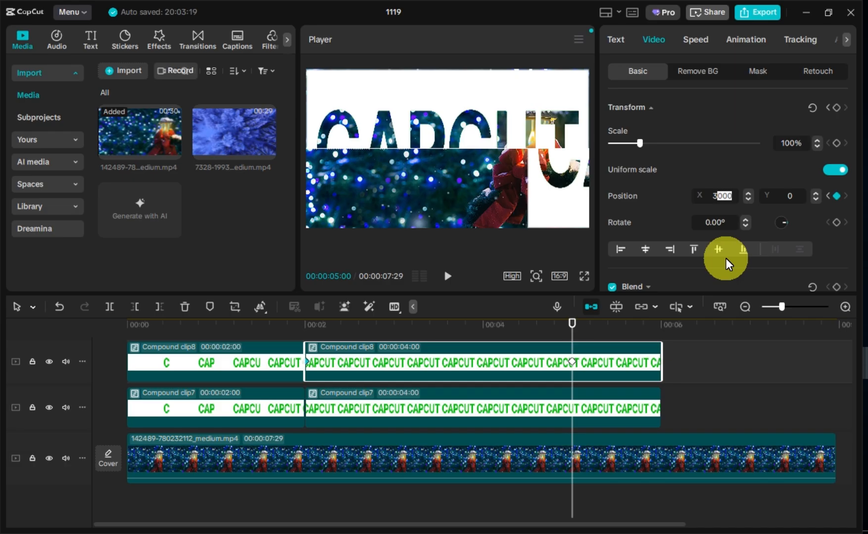
pyautogui.write('900')
pyautogui.press('Return')
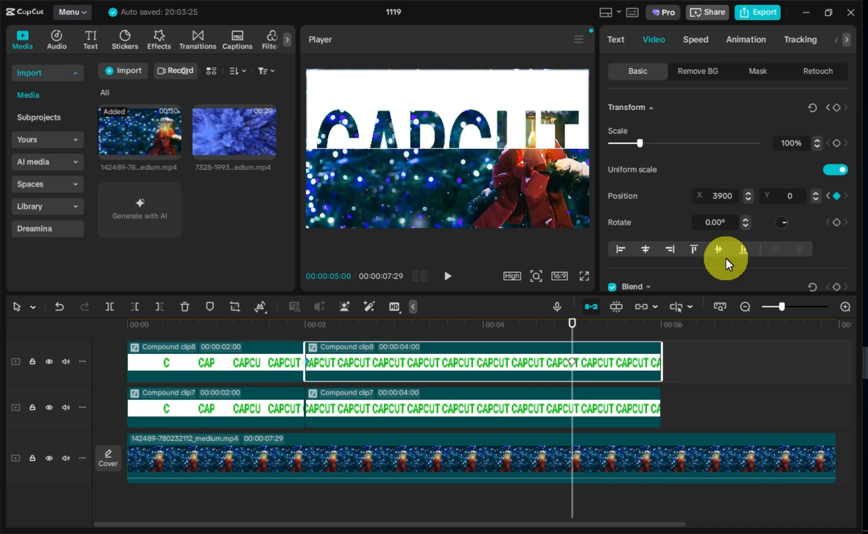
# Add a position keyframe at 00:00:02:00 to the four-second Compound clip7 section.
pyautogui.click(319, 405)
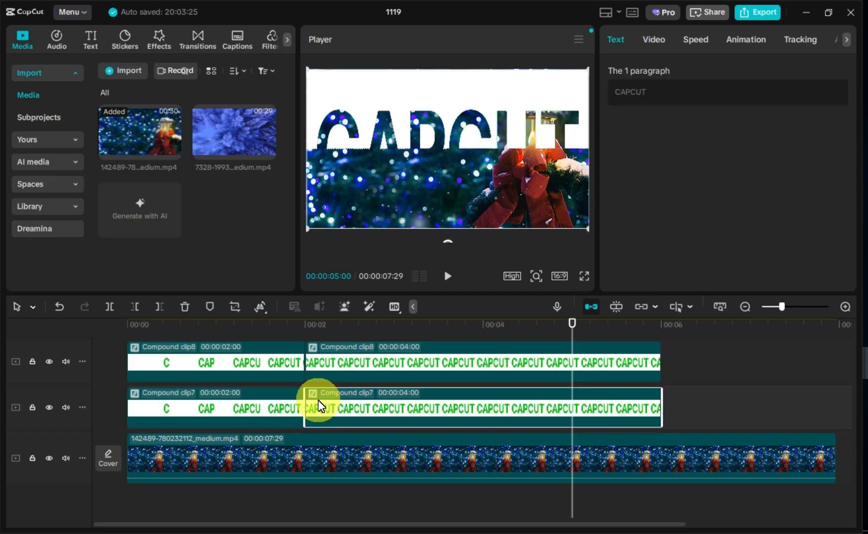
pyautogui.click(308, 325)
pyautogui.moveTo(308, 331); pyautogui.dragTo(305, 331)
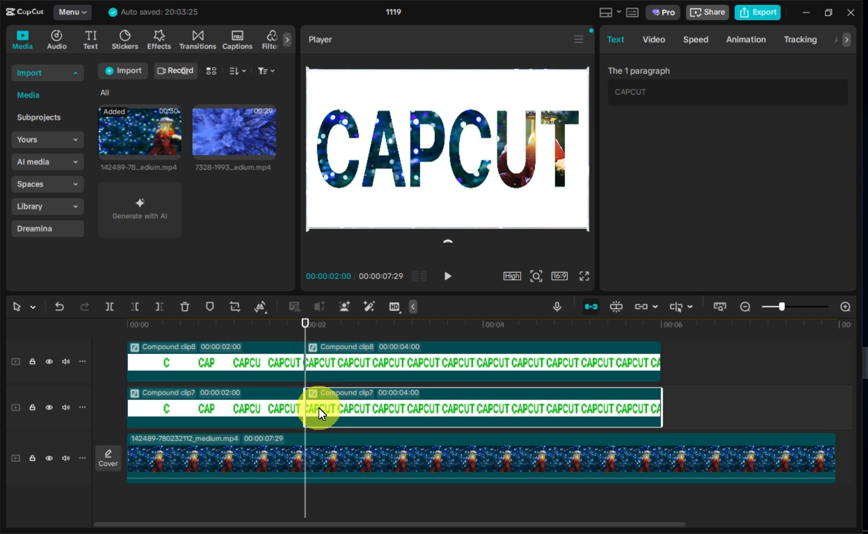
pyautogui.click(663, 44)
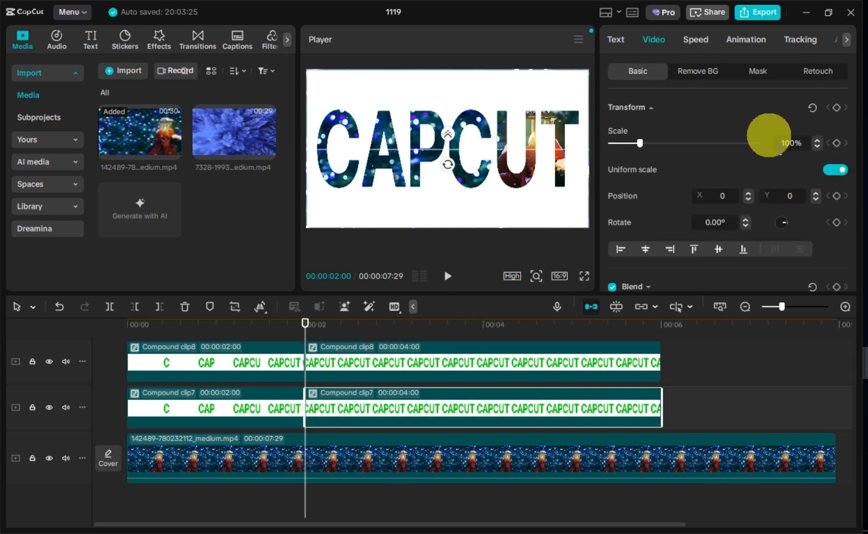
pyautogui.click(837, 197)
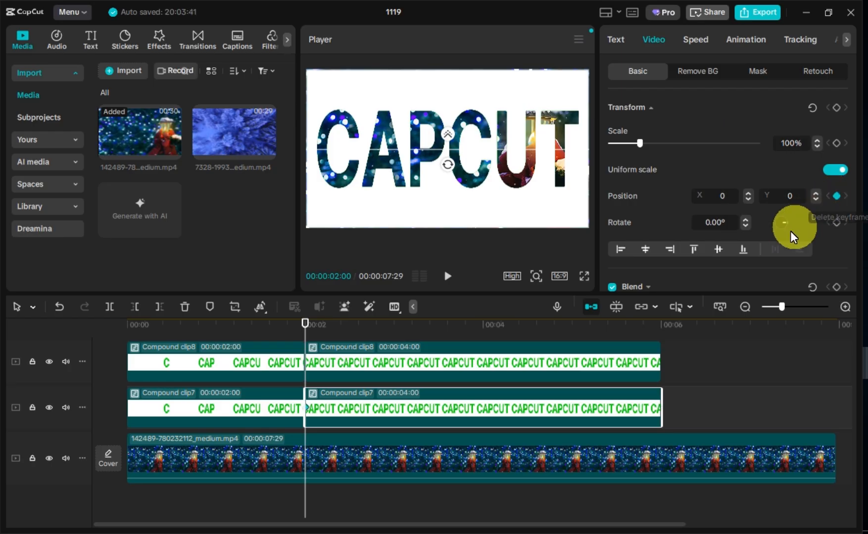
# Set the four-second Compound clip7 section's X position to -3900 at 00:00:05:00 as its end keyframe.
pyautogui.click(572, 325)
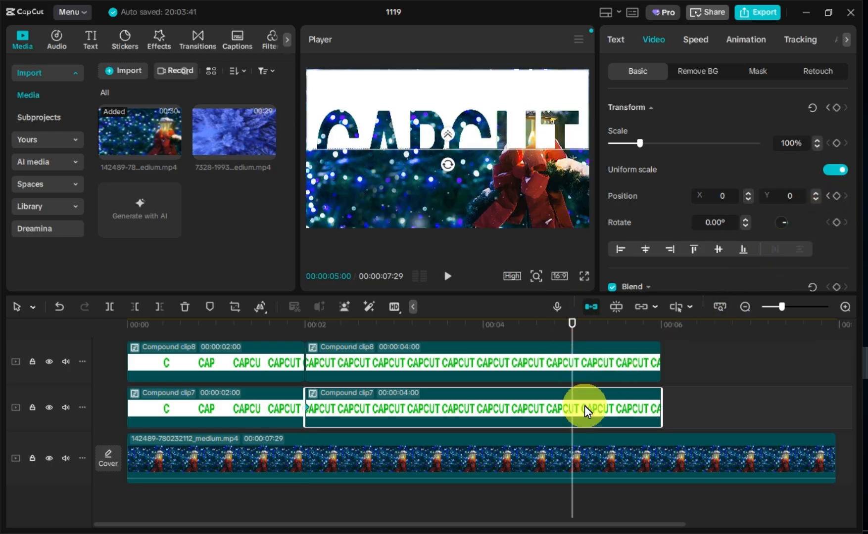
pyautogui.click(721, 197)
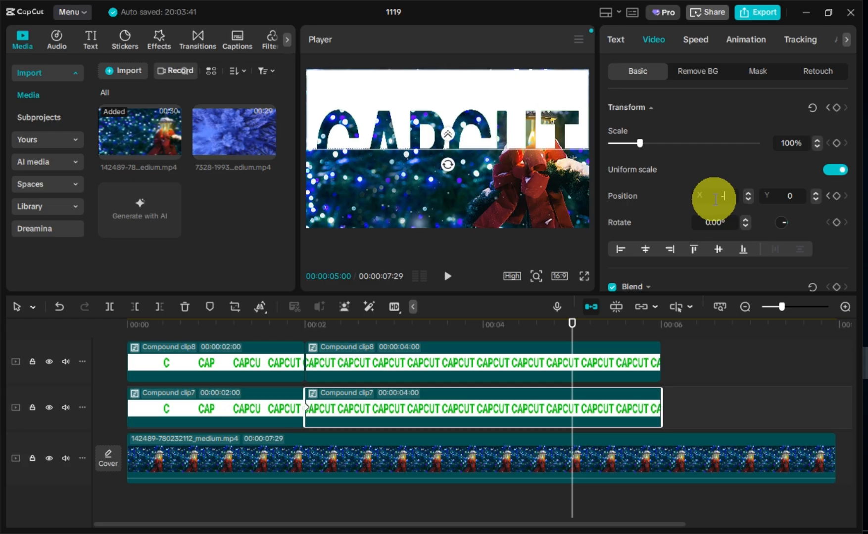
pyautogui.write('-3000')
pyautogui.press('Return')
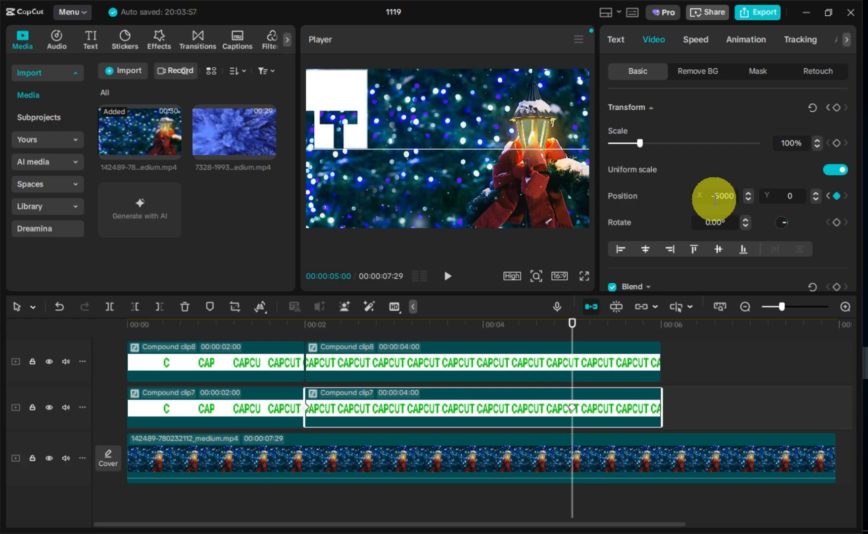
pyautogui.click(723, 197)
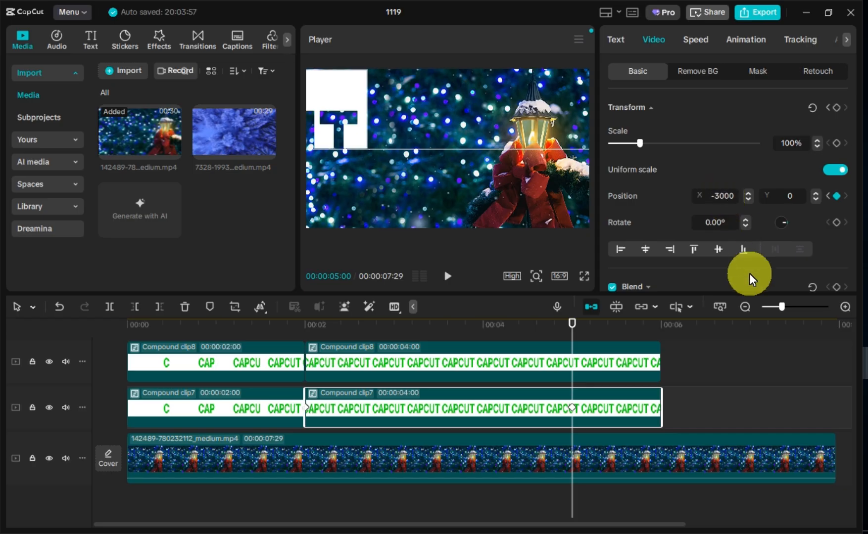
pyautogui.press('BackSpace')
pyautogui.write('9')
pyautogui.press('Return')
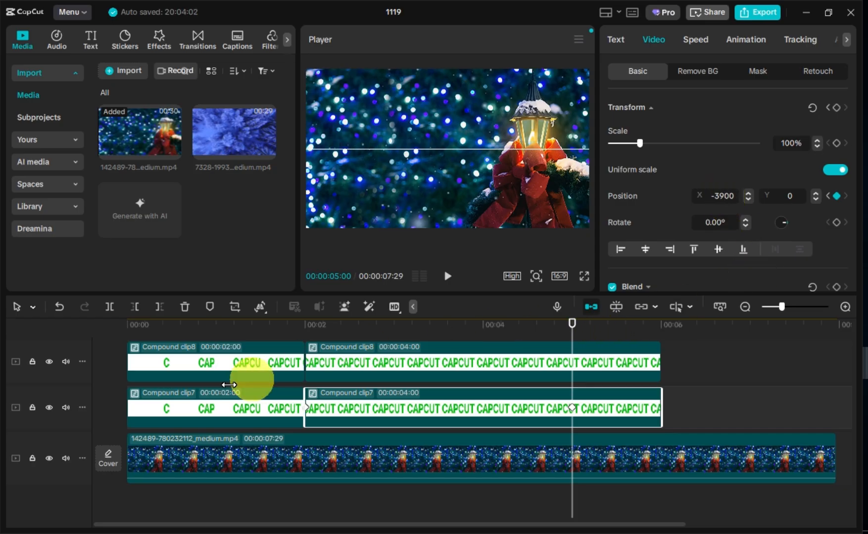
# Play the intro from the beginning to check the two lettering halves sliding apart horizontally.
pyautogui.click(129, 327)
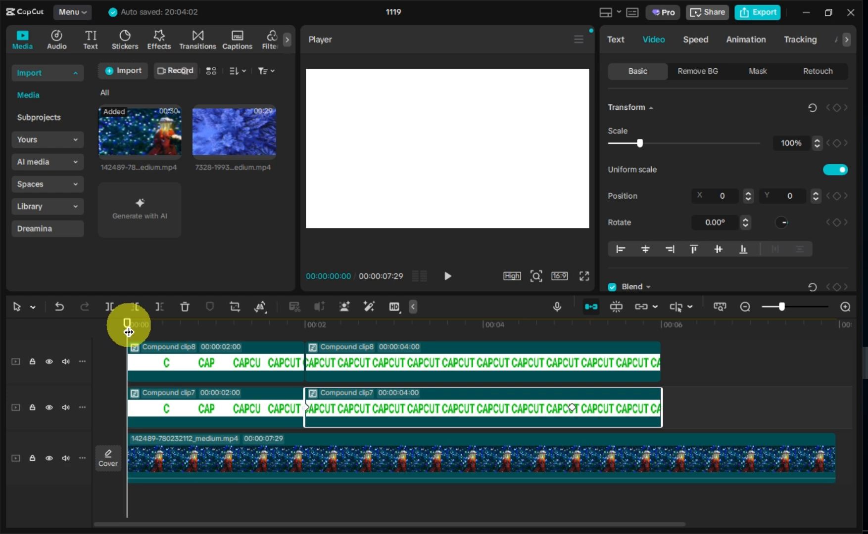
pyautogui.press('space')
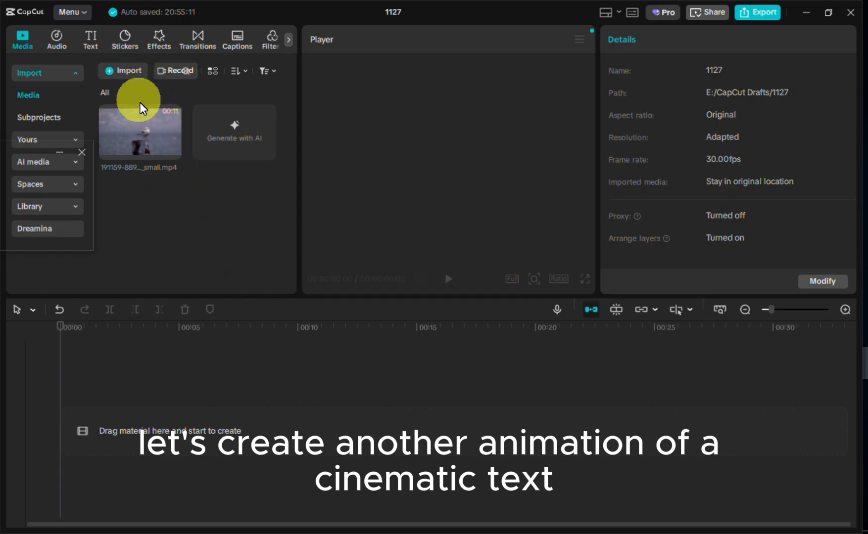
# Add the seagull video to the timeline and trim its end to make it 8 seconds long.
pyautogui.click(172, 154)
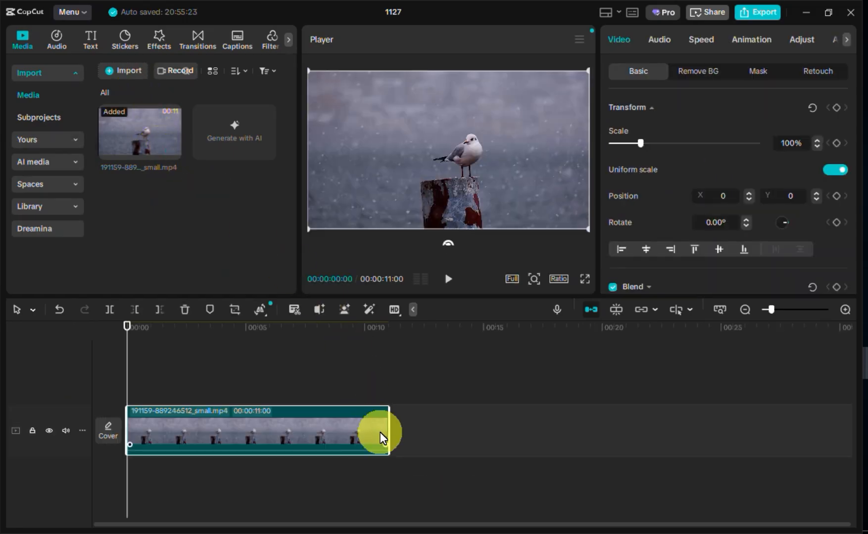
pyautogui.moveTo(388, 421); pyautogui.dragTo(316, 418)
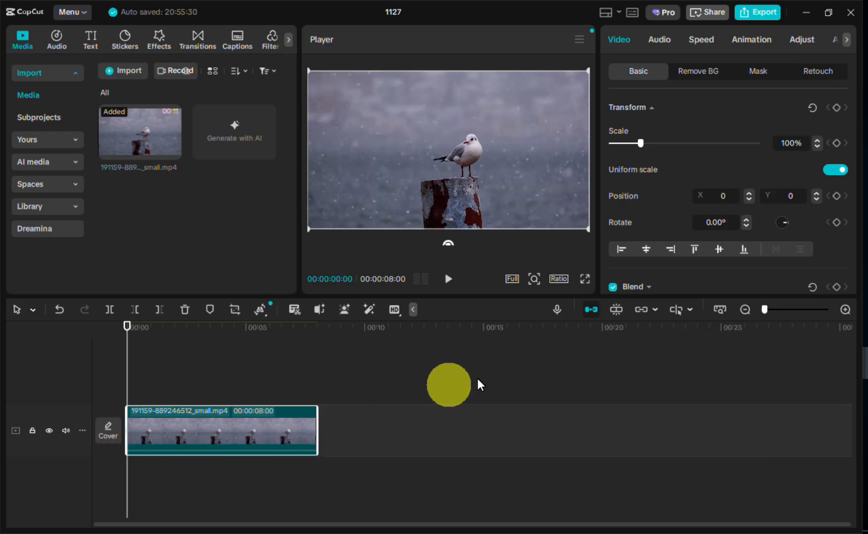
pyautogui.click(842, 311)
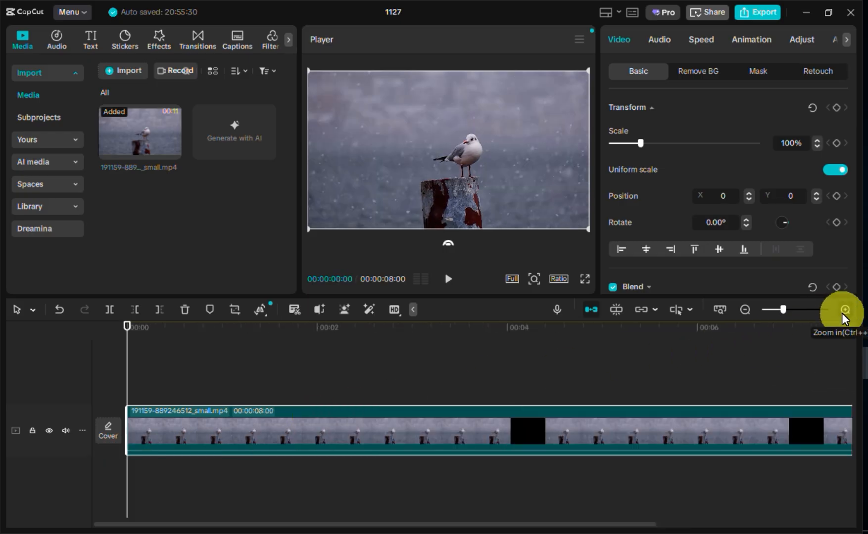
pyautogui.click(745, 309)
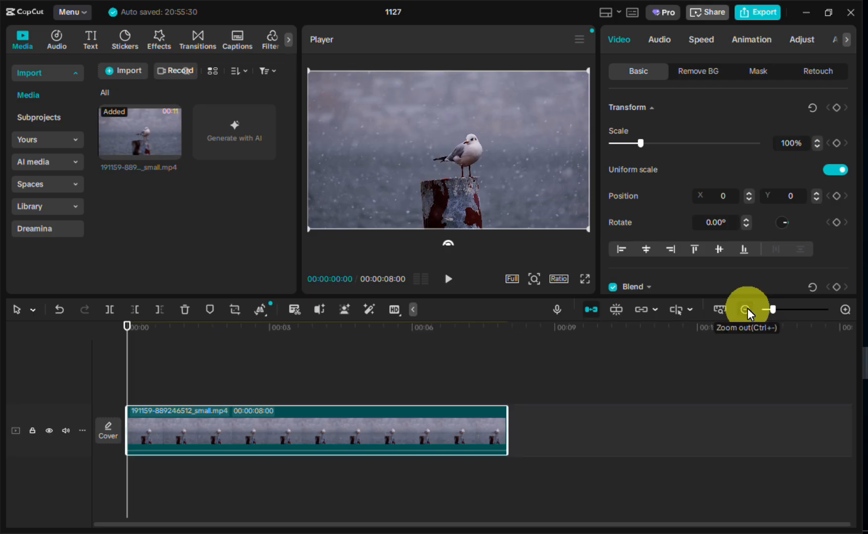
# Add a default text at the start of the timeline and extend it to the 6-second mark.
pyautogui.click(91, 39)
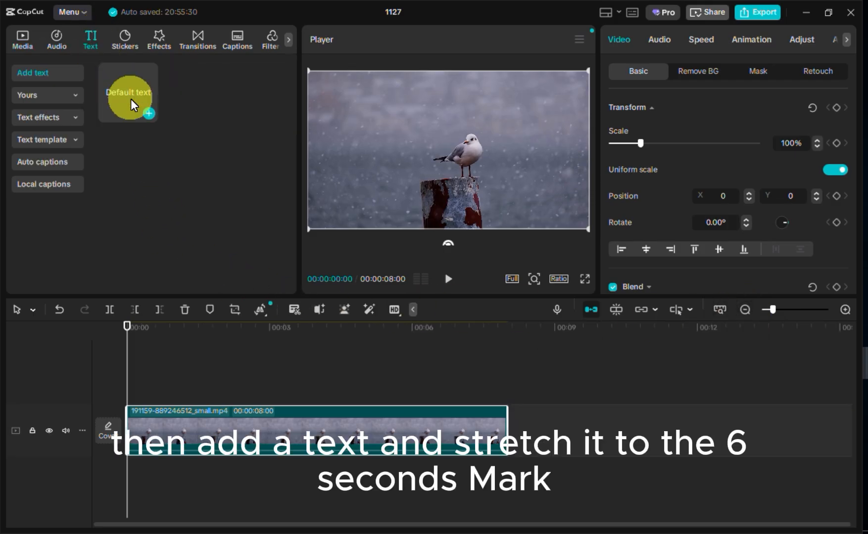
pyautogui.click(149, 114)
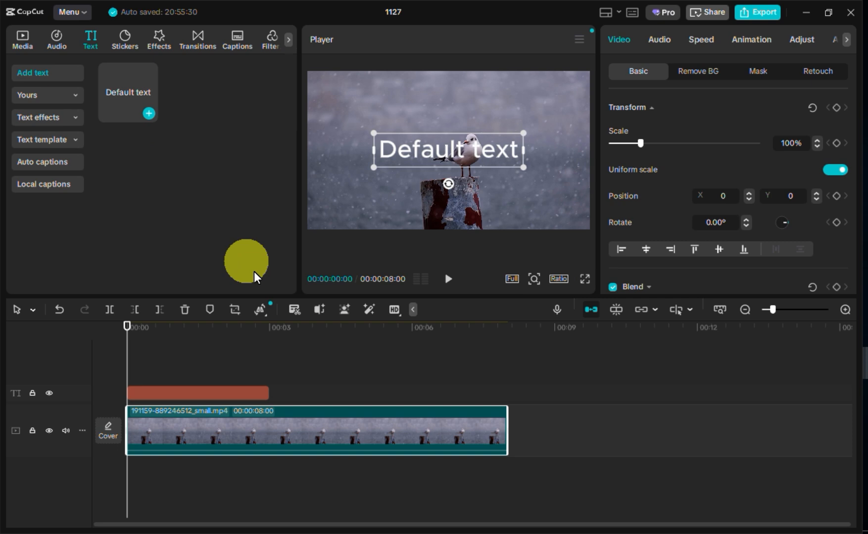
pyautogui.click(270, 392)
pyautogui.moveTo(266, 393); pyautogui.dragTo(409, 399)
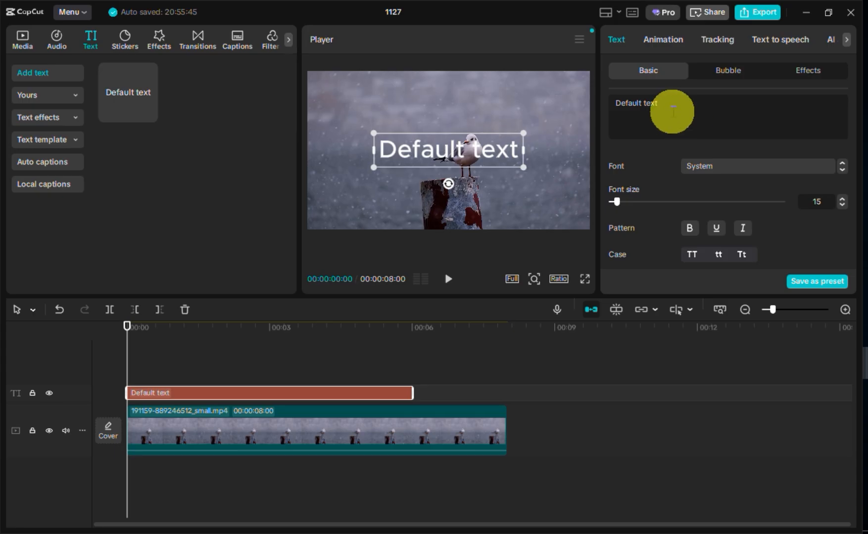
# Change the text to "capcut" in the Berlin Sans FB Demi Bold font and convert it to uppercase.
pyautogui.moveTo(673, 110); pyautogui.dragTo(616, 103)
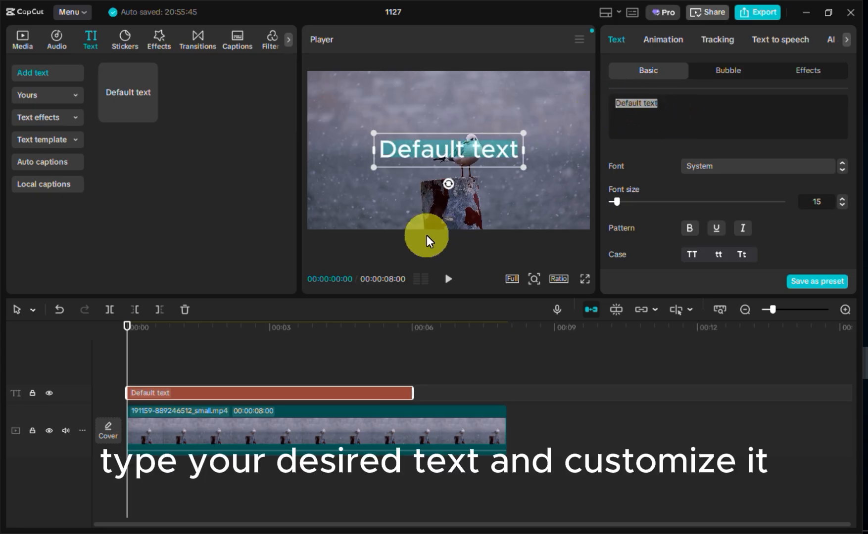
pyautogui.write('capcu')
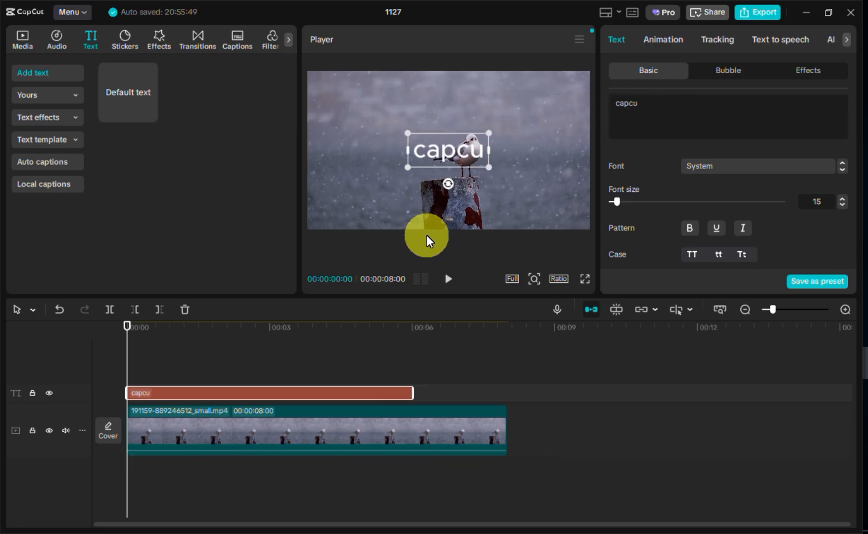
pyautogui.write('t')
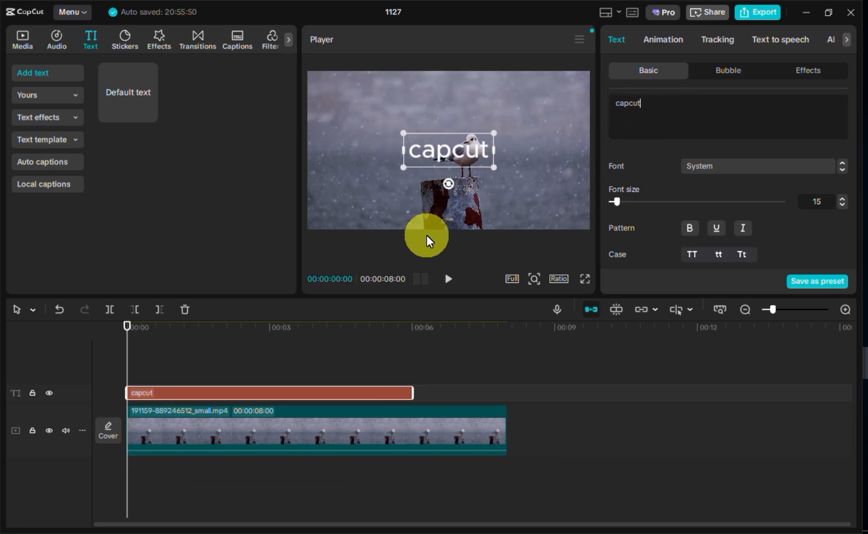
pyautogui.click(773, 168)
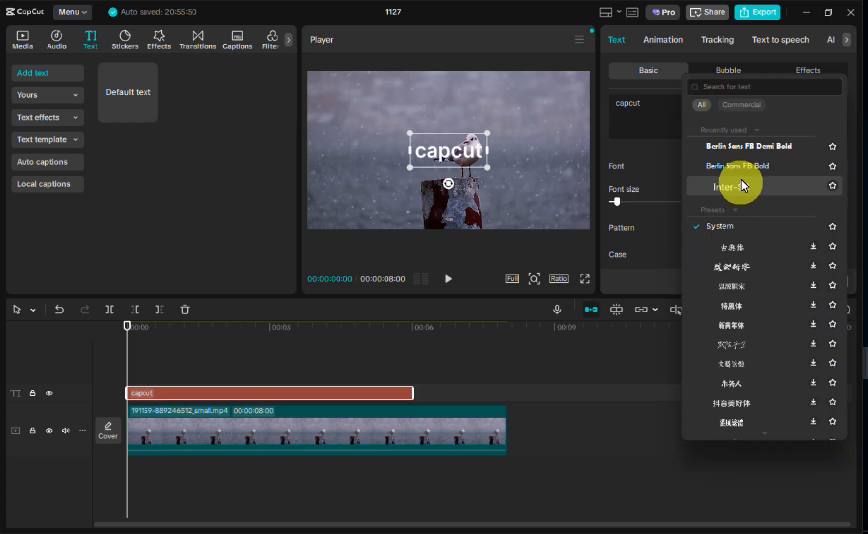
pyautogui.click(758, 146)
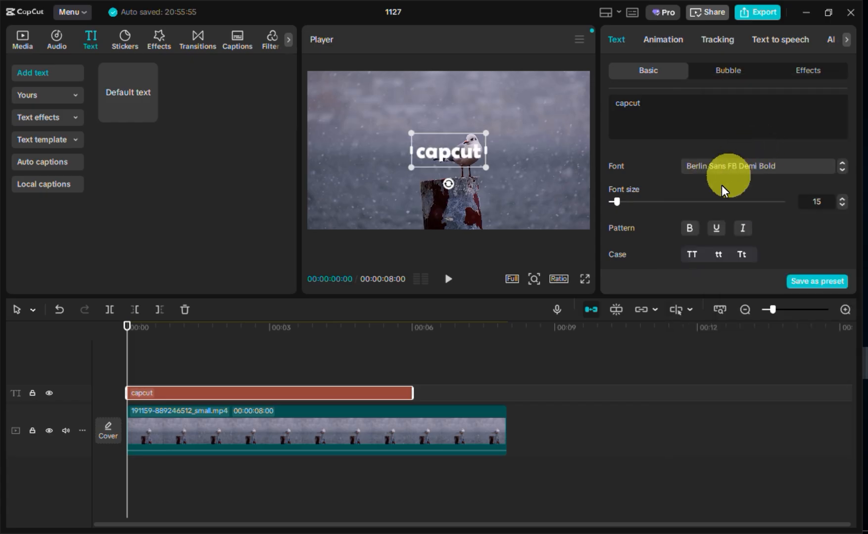
pyautogui.click(692, 255)
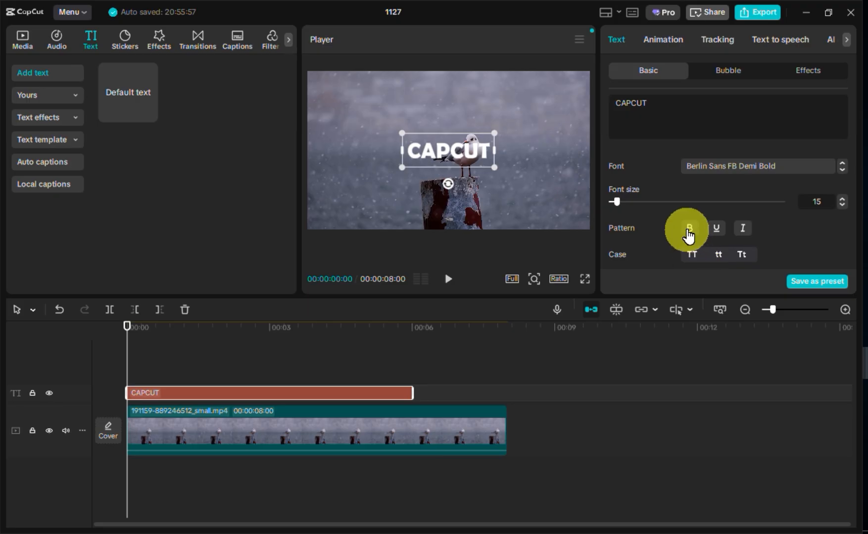
# Widen the CAPCUT text's character spacing by four units.
pyautogui.scroll(-5, 799, 209)
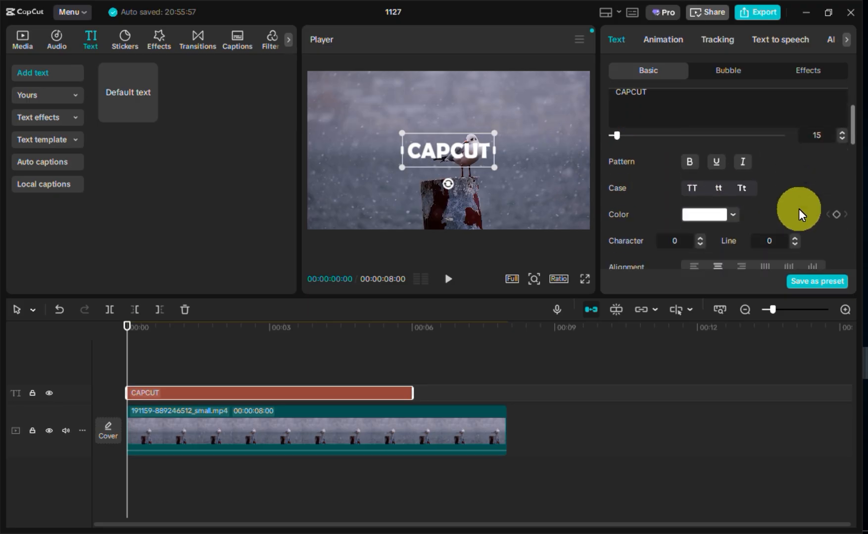
pyautogui.scroll(-2, 798, 208)
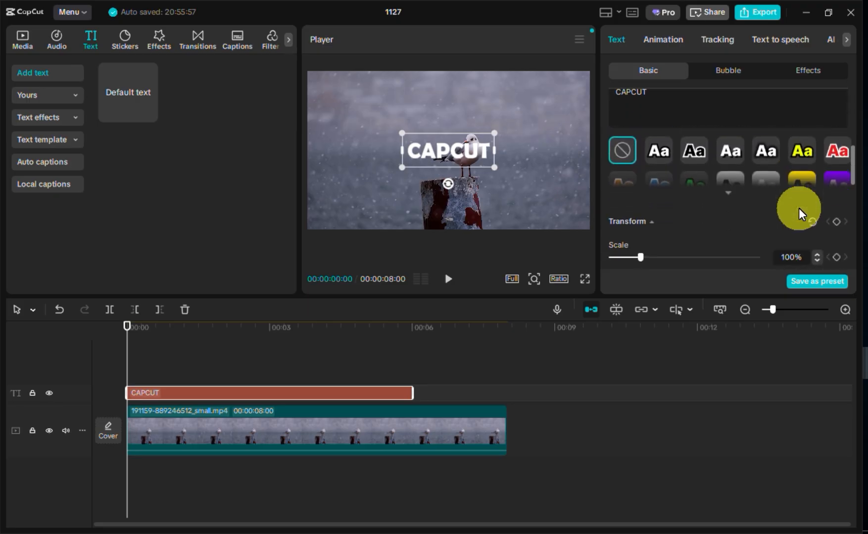
pyautogui.scroll(3, 798, 206)
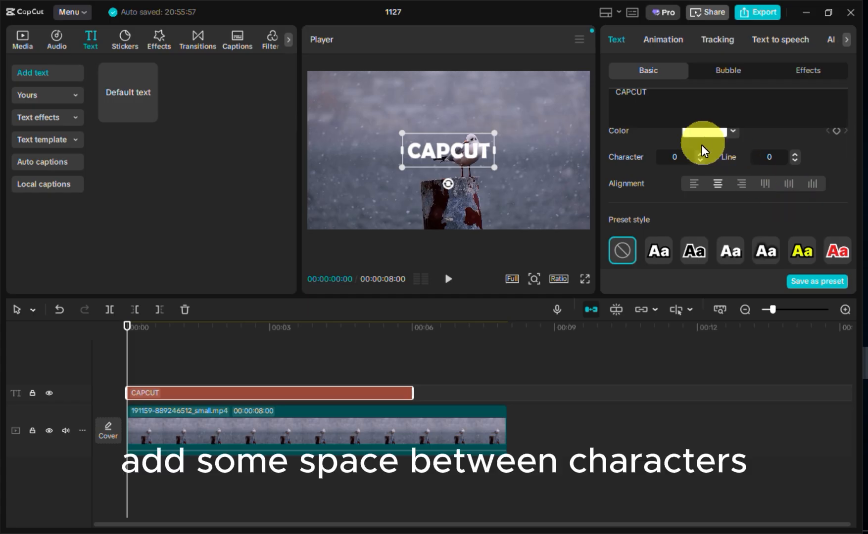
pyautogui.click(701, 154)
pyautogui.doubleClick(701, 154)
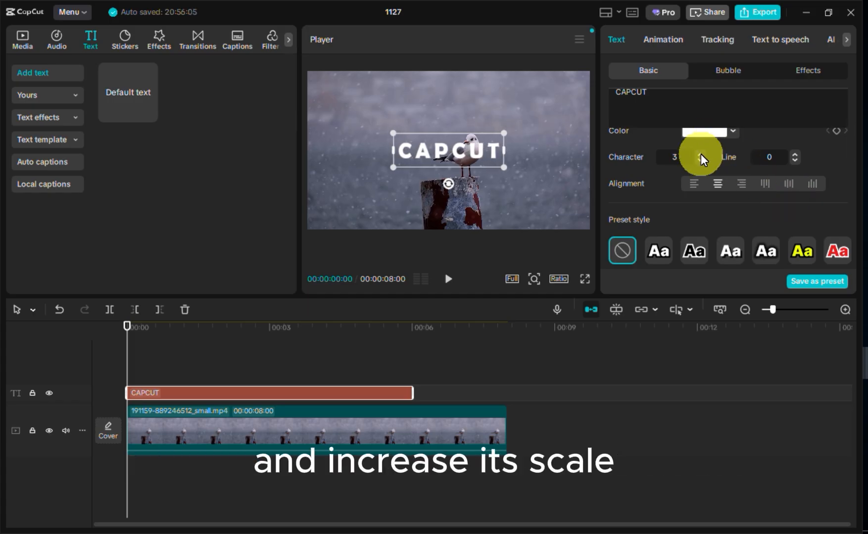
pyautogui.click(700, 154)
# Enlarge the CAPCUT text to a scale of 221%.
pyautogui.scroll(-3, 716, 204)
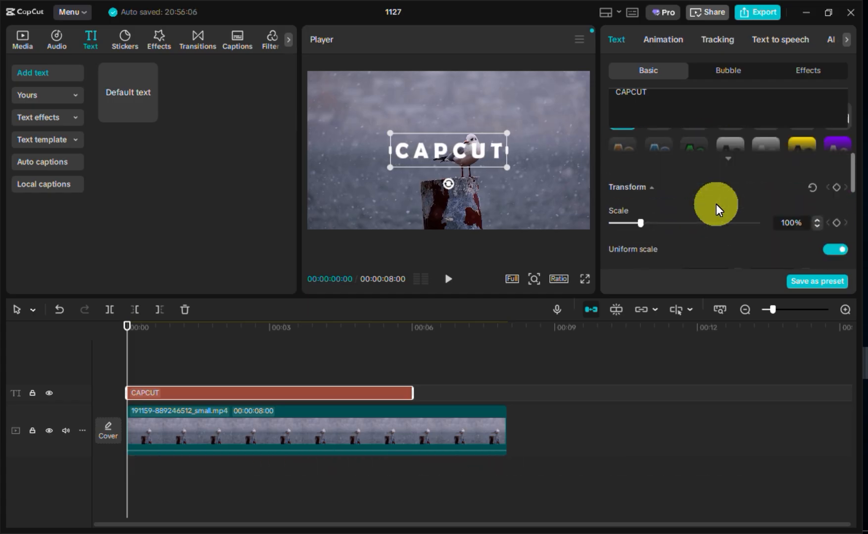
pyautogui.moveTo(643, 207); pyautogui.dragTo(675, 215)
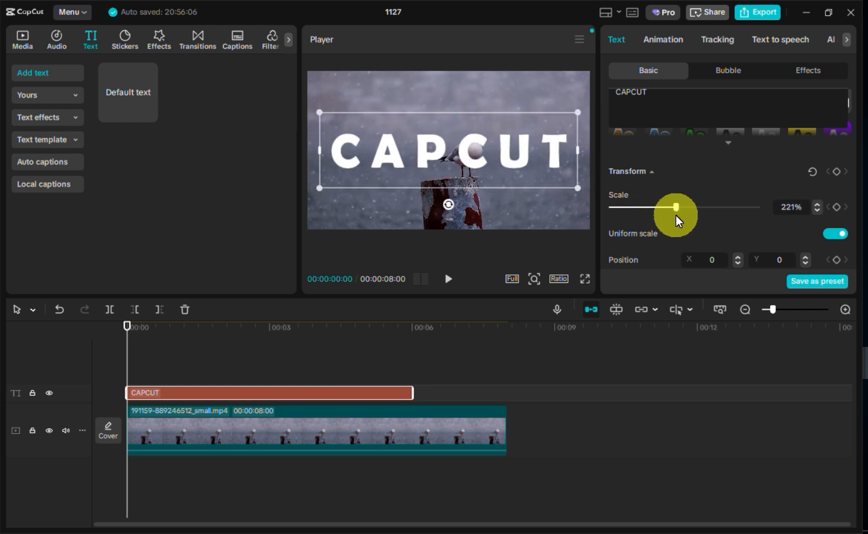
pyautogui.scroll(-2, 688, 195)
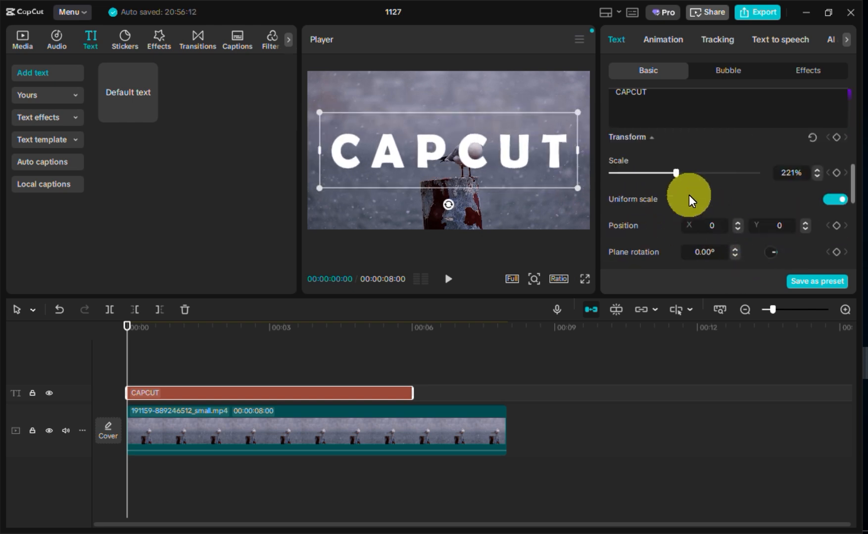
pyautogui.scroll(1, 689, 195)
pyautogui.scroll(5, 688, 194)
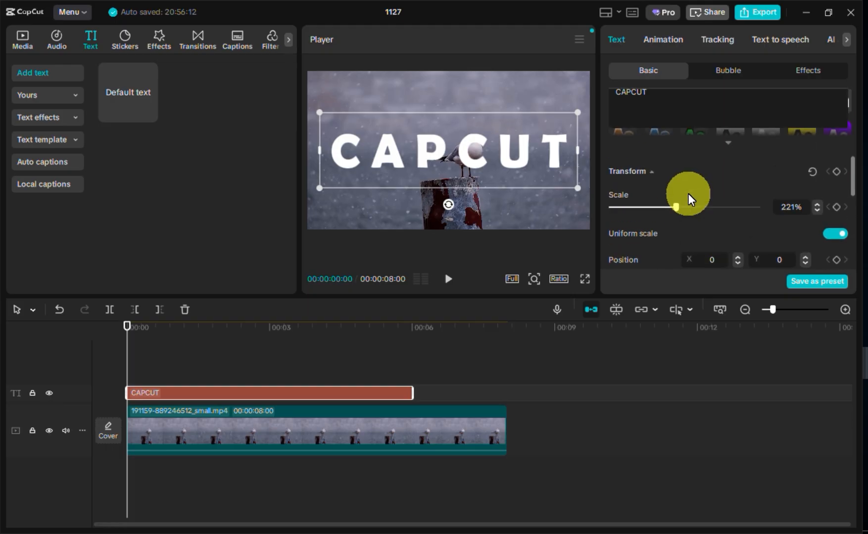
# Apply the Type 2 entrance animation to the CAPCUT text with a duration of 2.0 seconds.
pyautogui.click(670, 38)
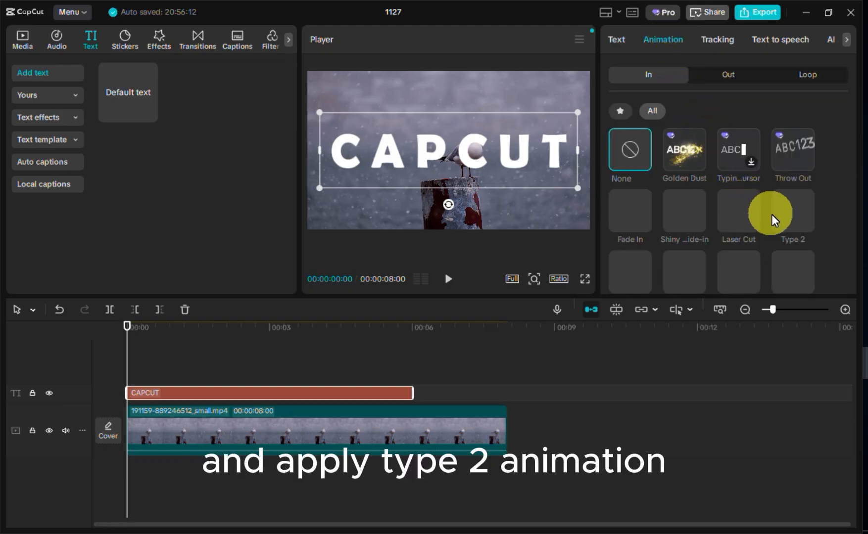
pyautogui.click(787, 213)
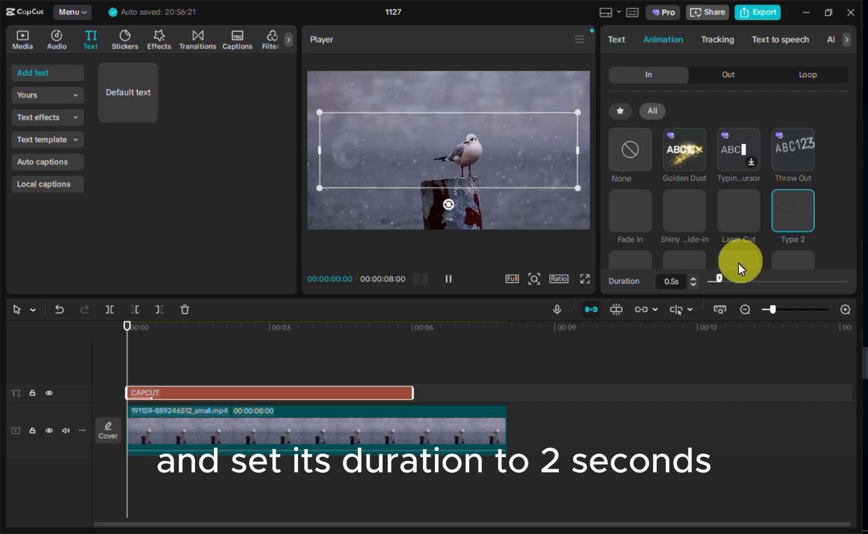
pyautogui.moveTo(719, 281); pyautogui.dragTo(752, 285)
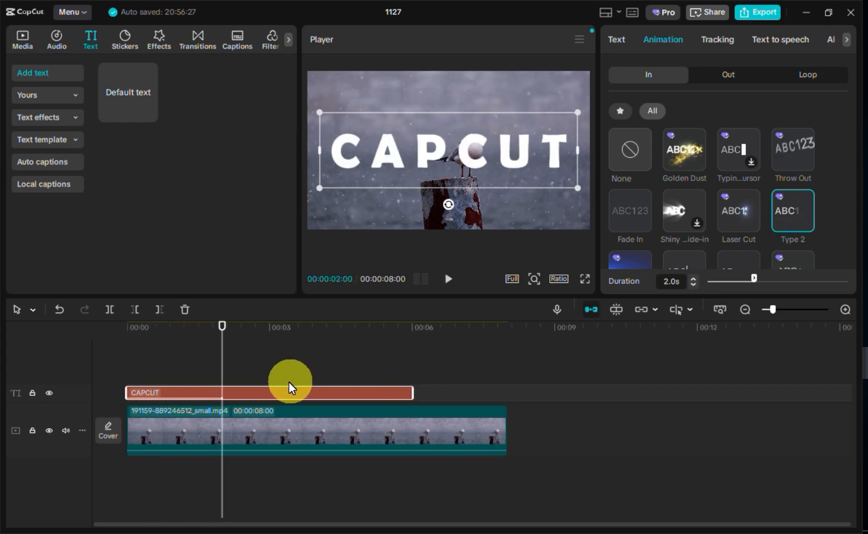
# Convert the CAPCUT text into a compound clip and paste two copies of it at the start of the timeline.
pyautogui.rightClick(278, 392)
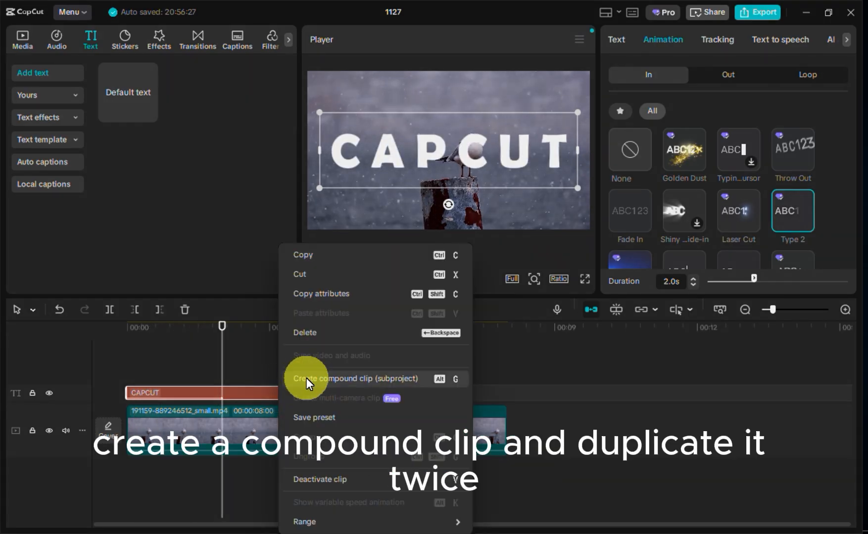
pyautogui.click(306, 378)
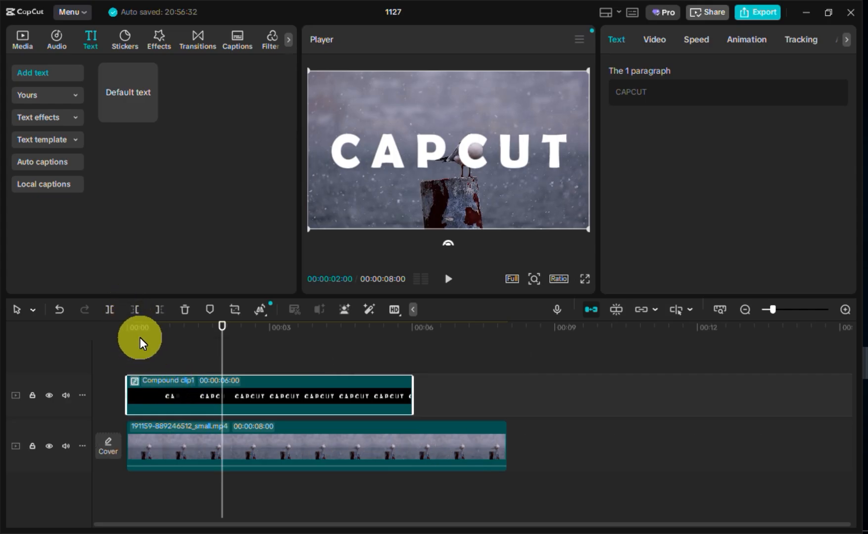
pyautogui.click(128, 325)
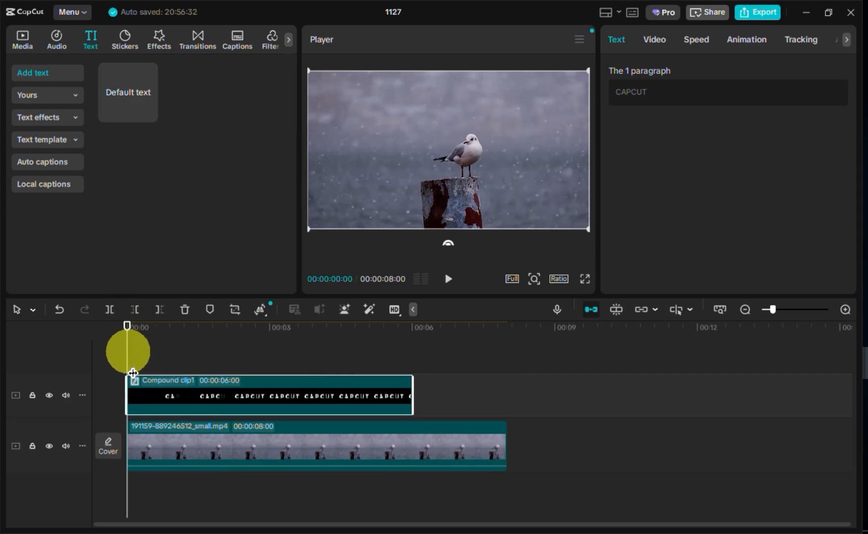
pyautogui.rightClick(182, 405)
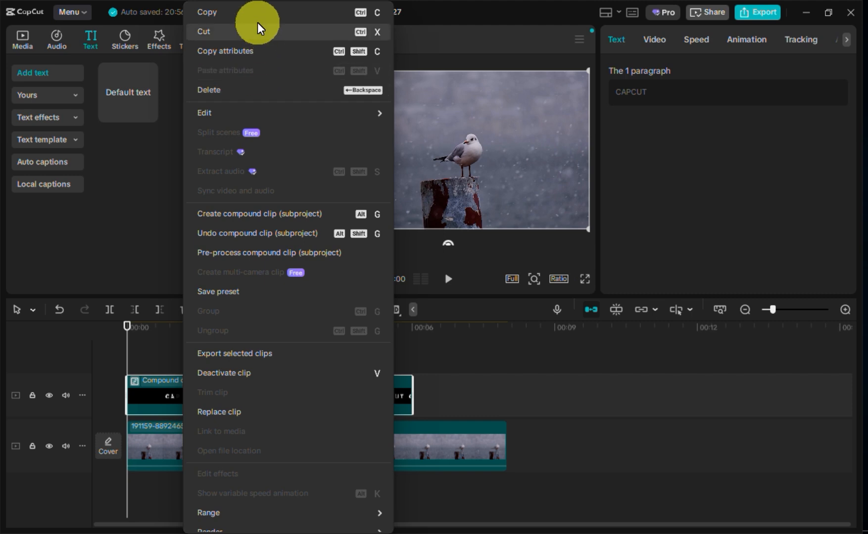
pyautogui.click(252, 13)
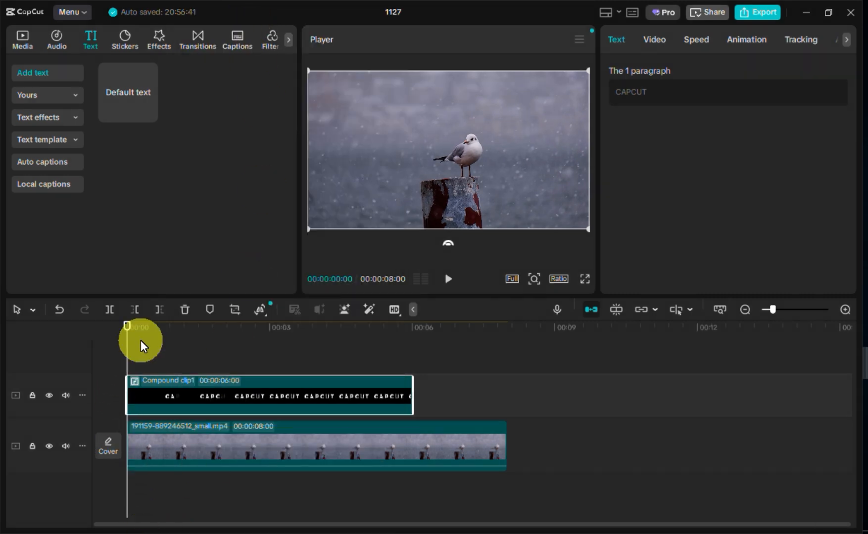
pyautogui.rightClick(139, 354)
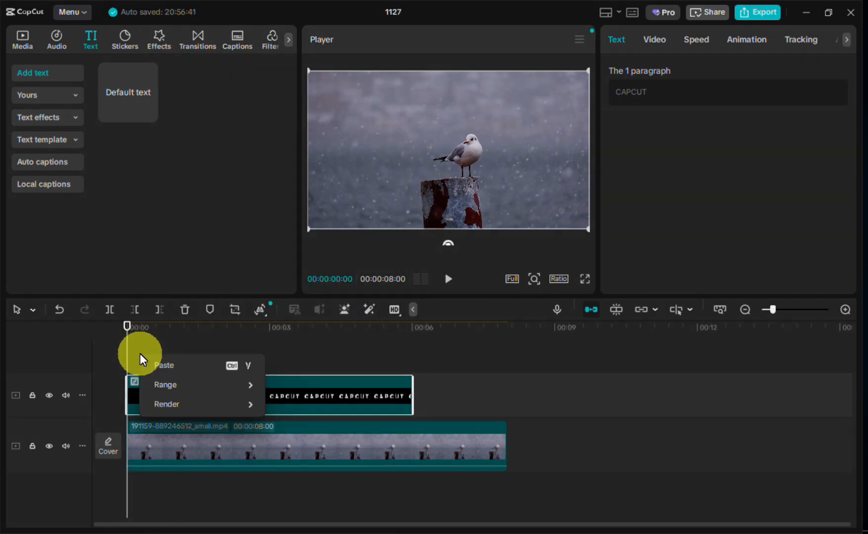
pyautogui.click(165, 367)
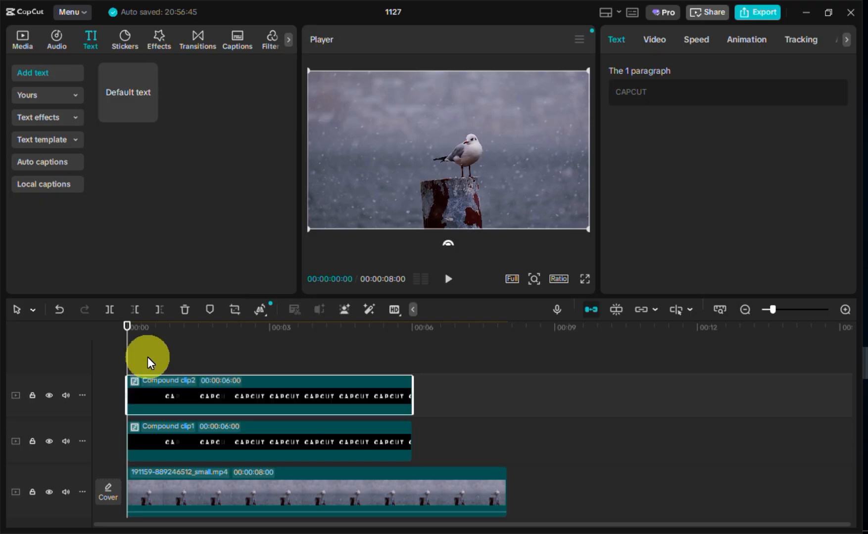
pyautogui.rightClick(148, 359)
pyautogui.click(163, 371)
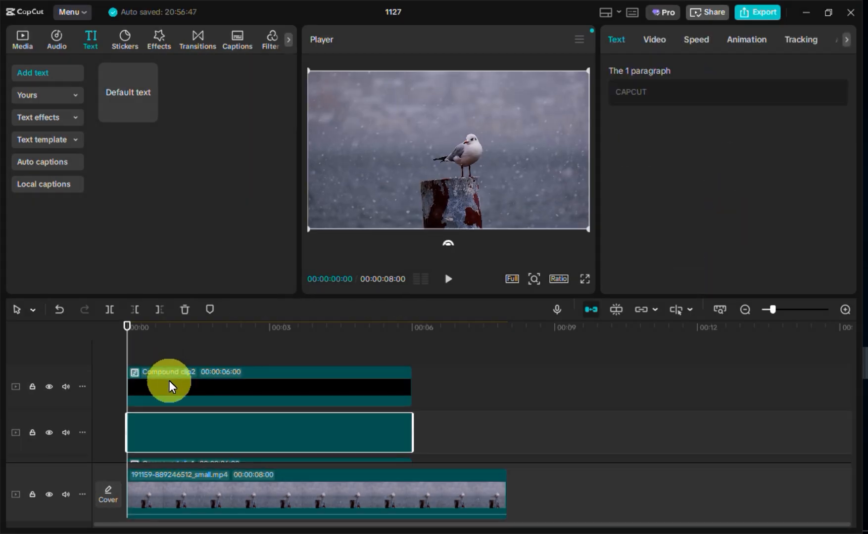
# Hide the tracks of the upper two compound text clips, leaving only the lowest text layer and the background video shown.
pyautogui.click(174, 384)
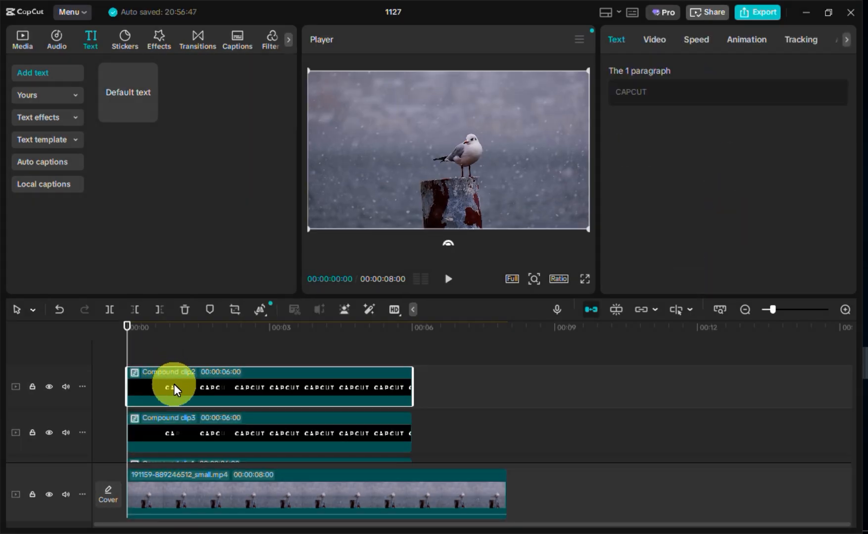
pyautogui.click(47, 386)
pyautogui.scroll(-1, 177, 402)
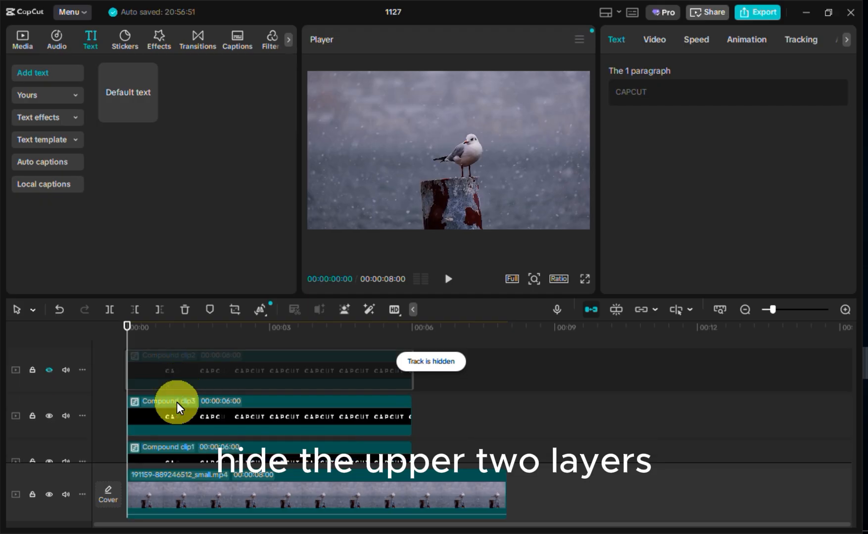
pyautogui.click(215, 421)
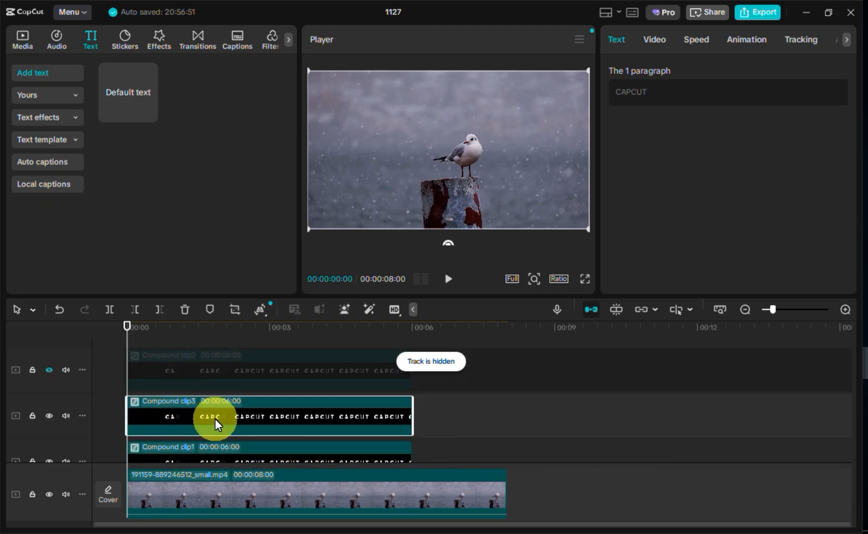
pyautogui.click(53, 416)
pyautogui.scroll(-2, 270, 410)
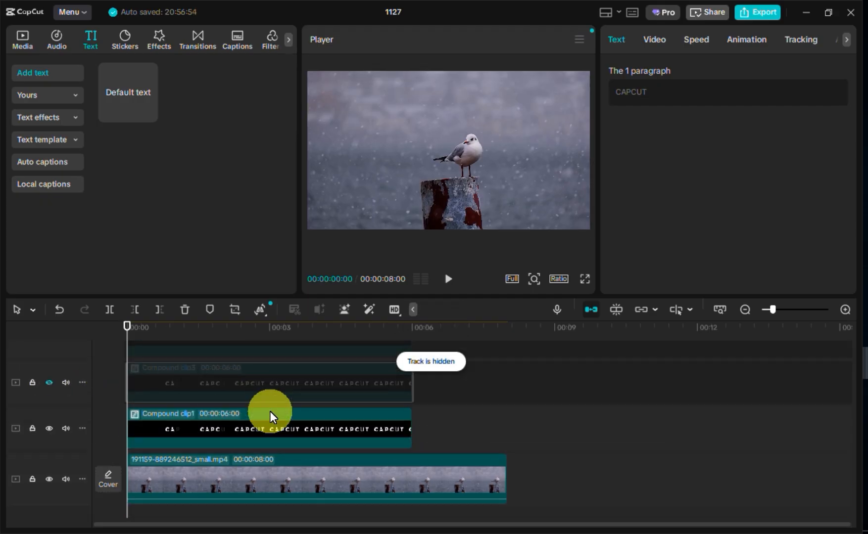
# Set the blend mode of the lowest compound text clip to Overlay.
pyautogui.click(285, 433)
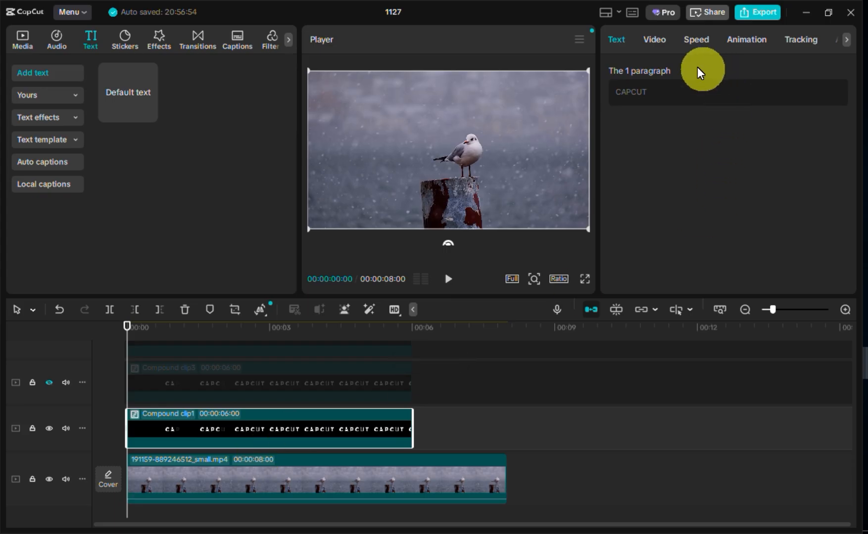
pyautogui.click(653, 39)
pyautogui.scroll(-2, 749, 166)
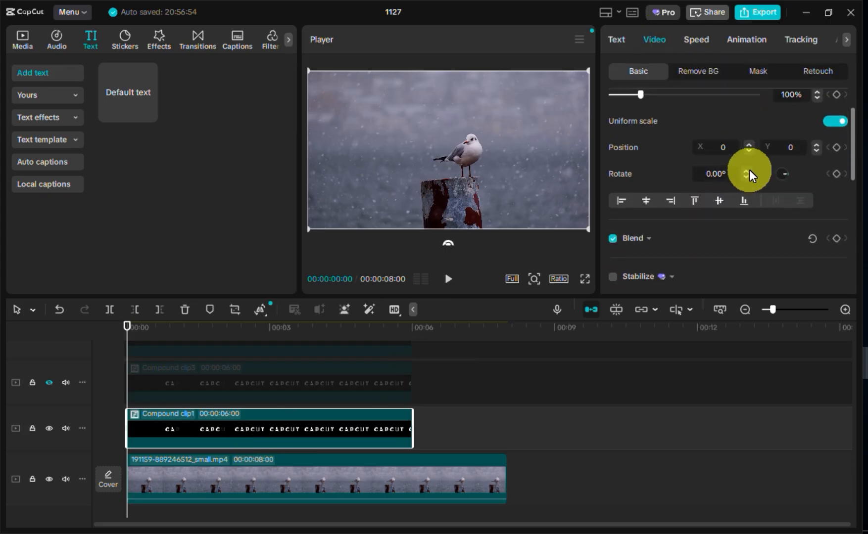
pyautogui.scroll(-2, 749, 170)
pyautogui.click(644, 187)
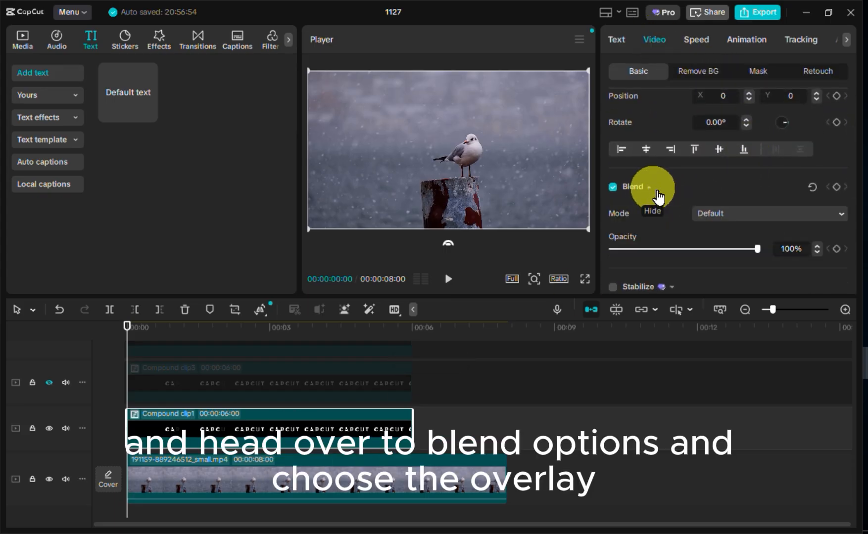
pyautogui.click(807, 214)
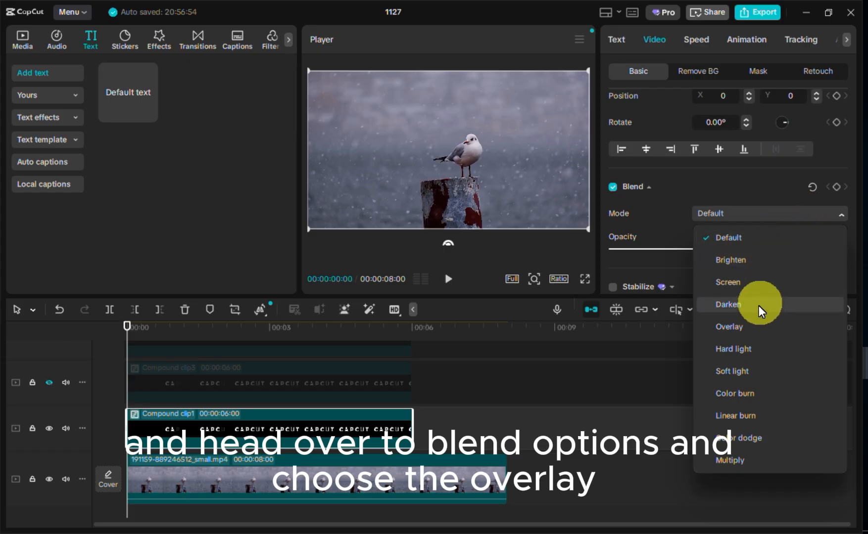
pyautogui.click(756, 321)
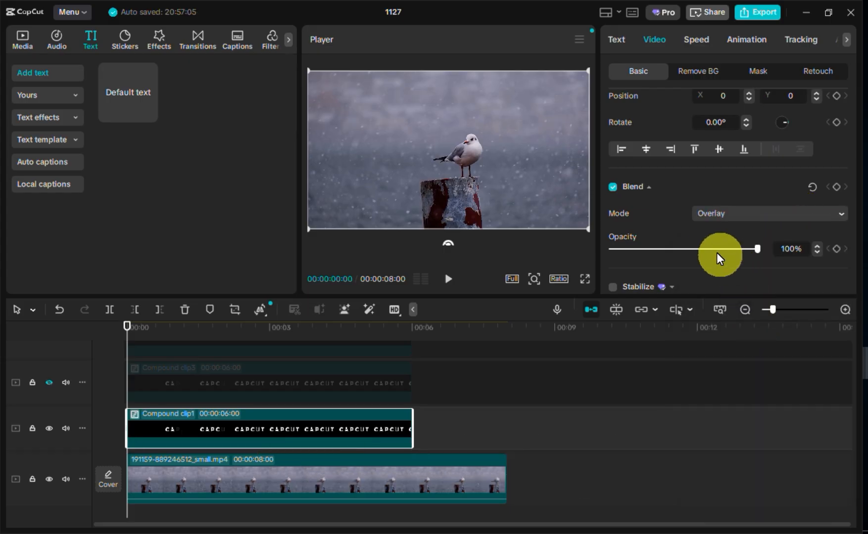
# Lower the opacity of the seagull background video to 55%.
pyautogui.scroll(-1, 344, 398)
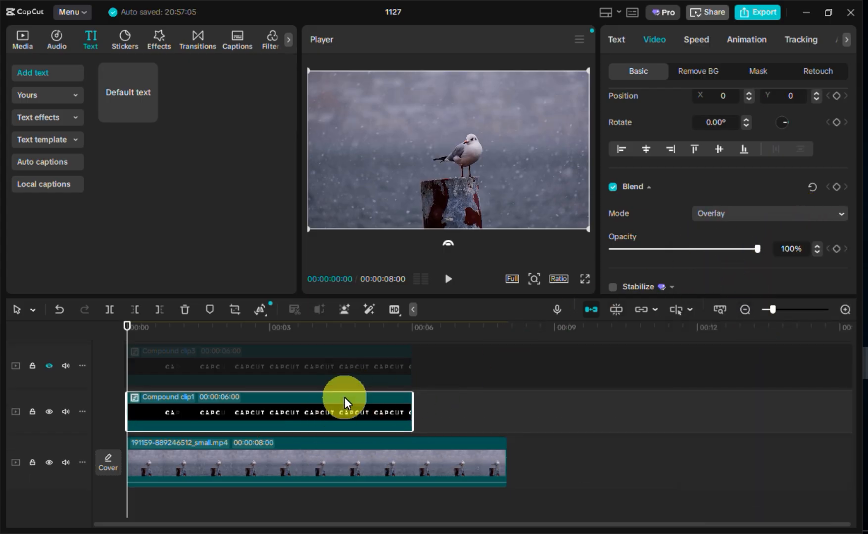
pyautogui.click(305, 447)
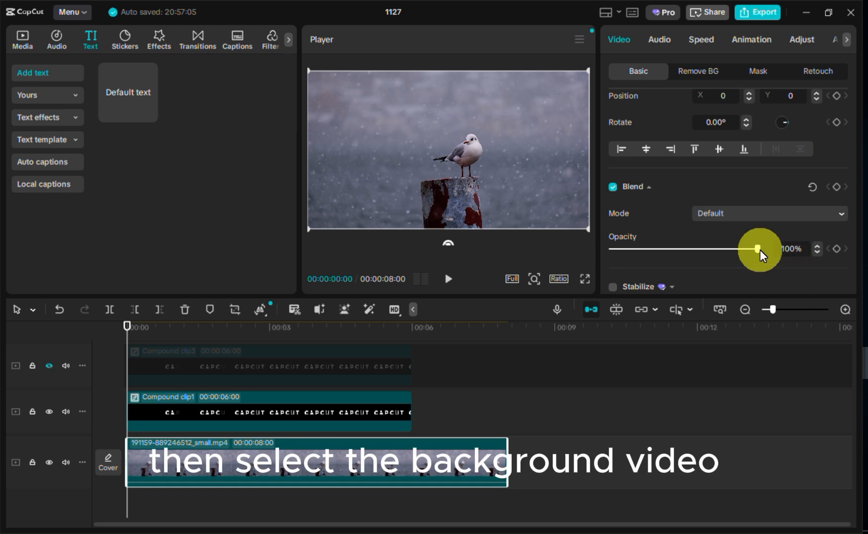
pyautogui.moveTo(756, 248); pyautogui.dragTo(693, 245)
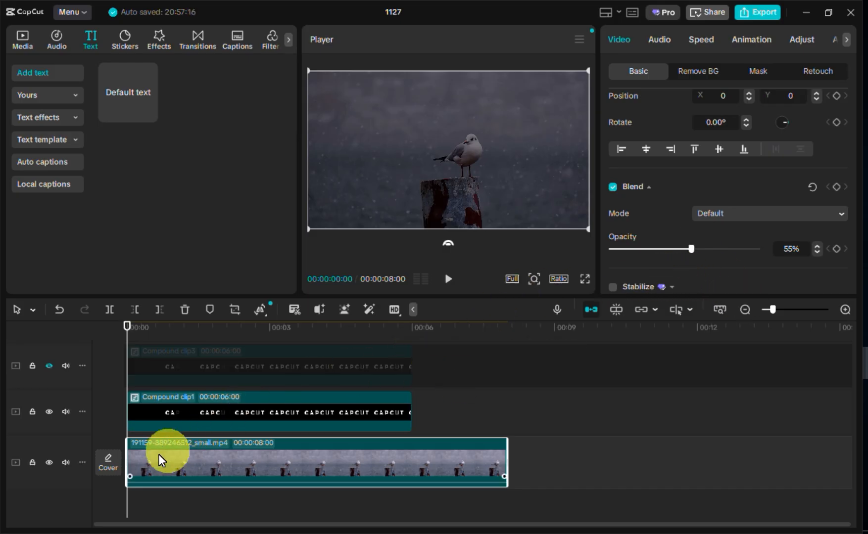
# Apply a Rectangle mask to the lowest compound text clip and place it around the middle letters P and C.
pyautogui.click(175, 413)
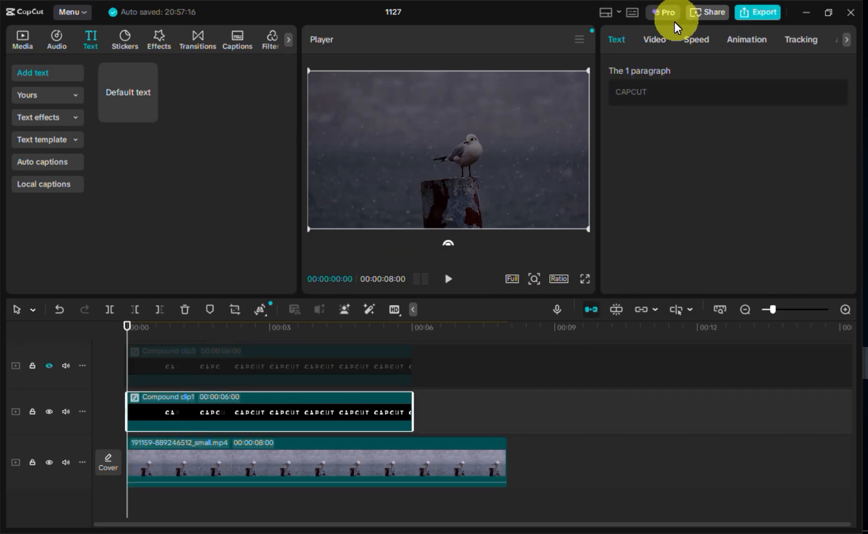
pyautogui.click(660, 41)
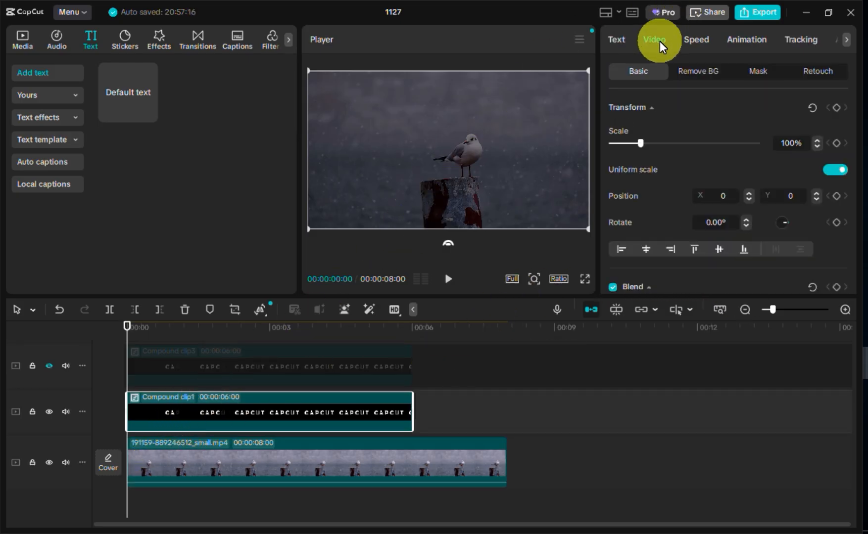
pyautogui.click(756, 79)
pyautogui.click(660, 130)
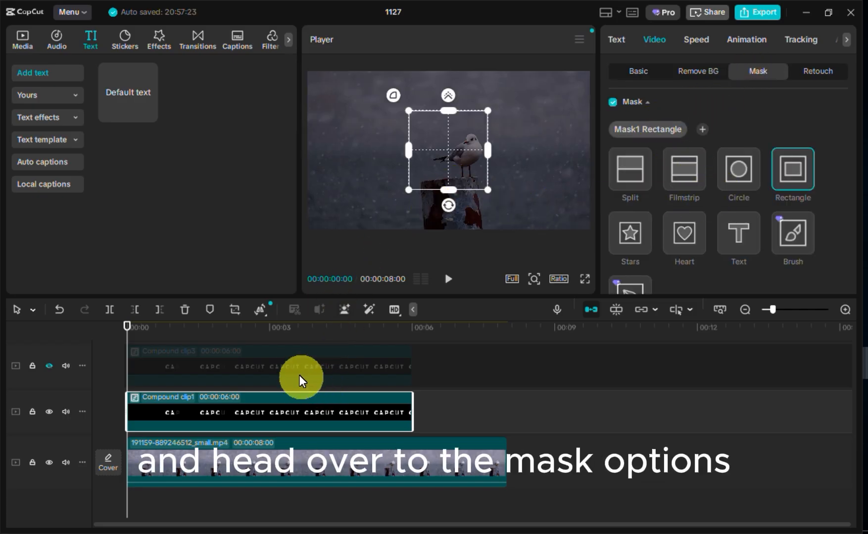
pyautogui.press('space')
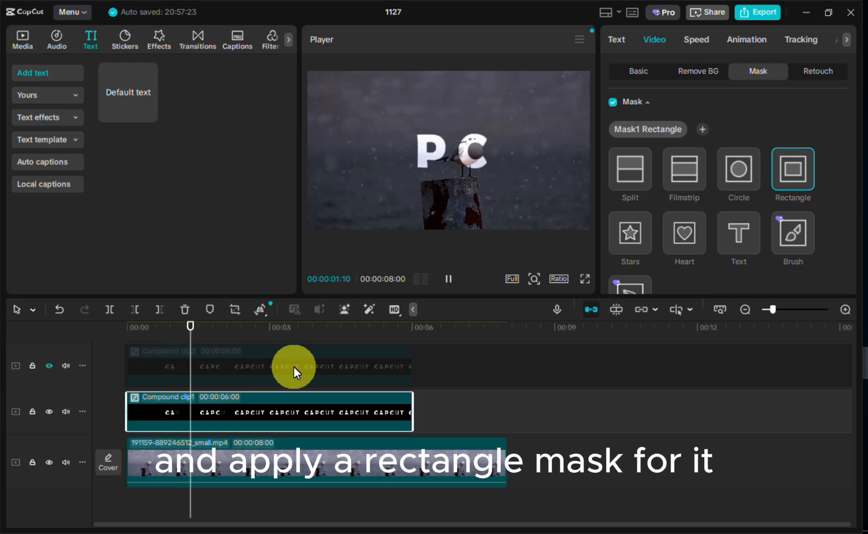
pyautogui.press('space')
pyautogui.moveTo(448, 148)
pyautogui.mouseDown()
pyautogui.moveTo(456, 149)
pyautogui.moveTo(450, 153)
pyautogui.mouseUp()
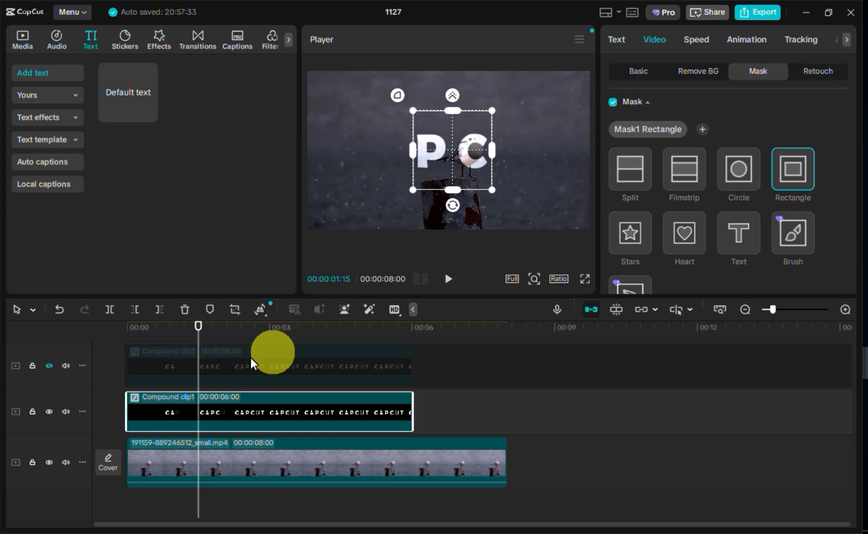
# Unhide the second text layer and add a Split mask, turned vertical between A and P so only the letters CA show.
pyautogui.click(181, 363)
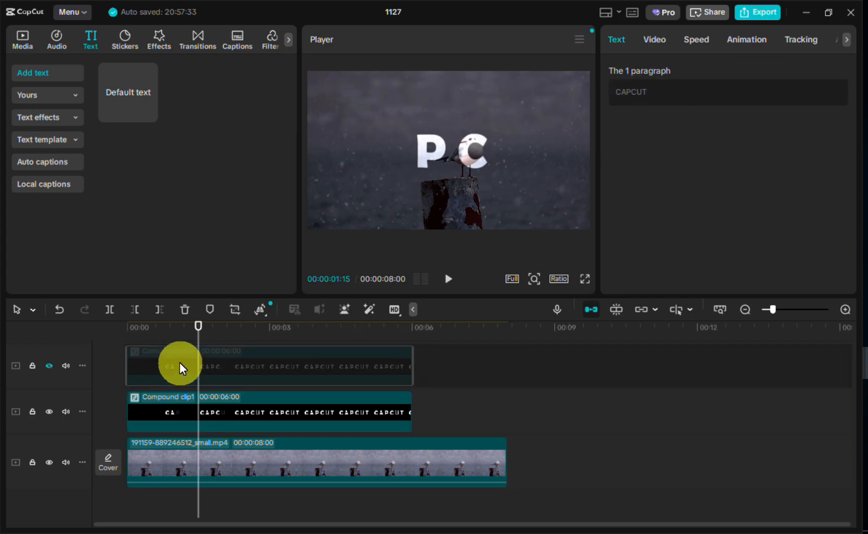
pyautogui.click(50, 368)
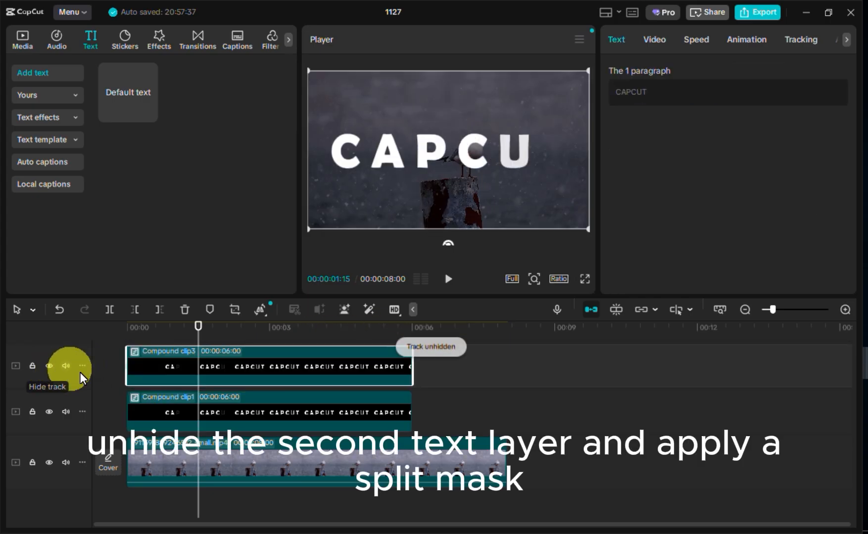
pyautogui.click(656, 39)
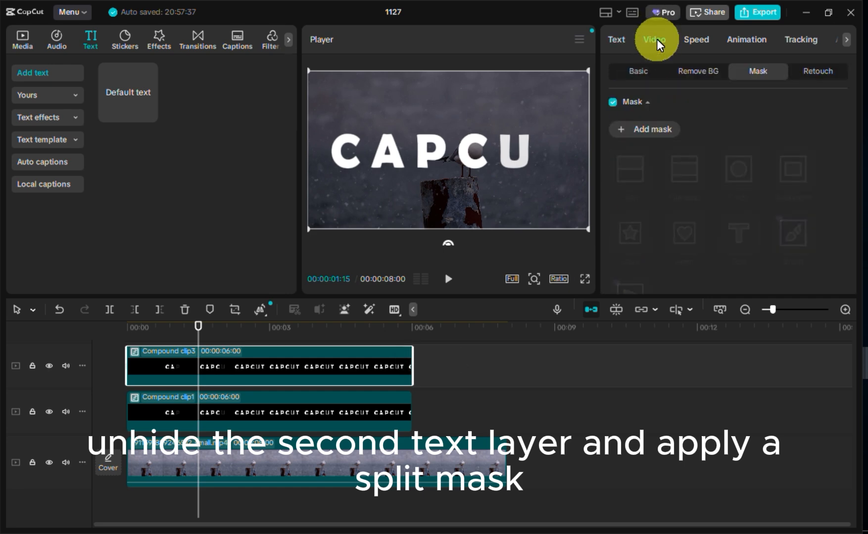
pyautogui.click(654, 139)
pyautogui.click(637, 164)
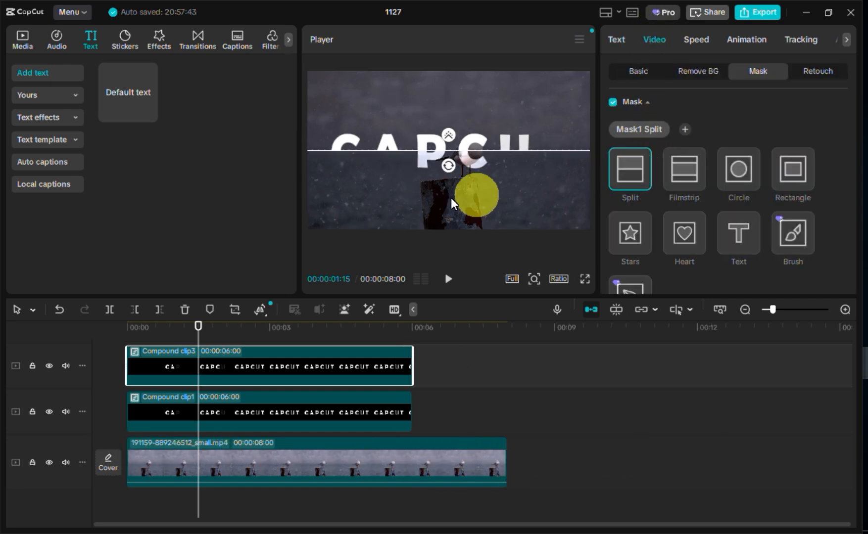
pyautogui.moveTo(441, 163); pyautogui.dragTo(457, 153)
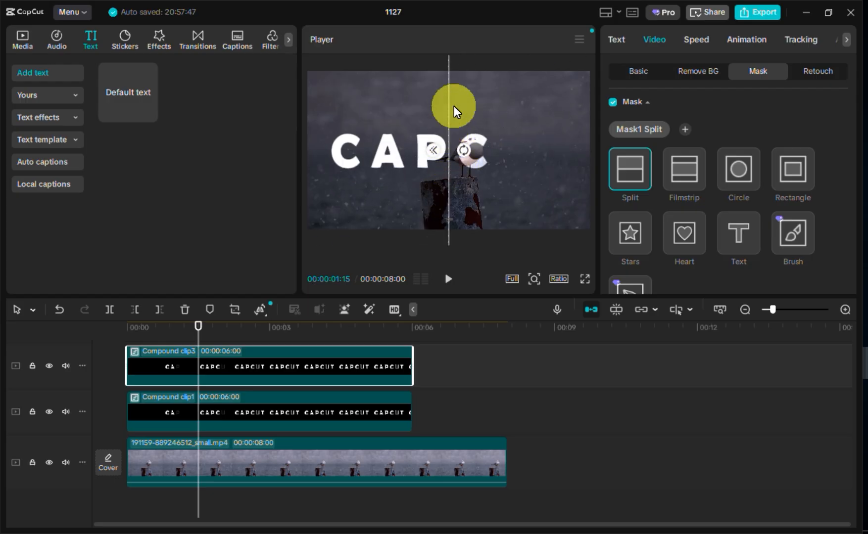
pyautogui.moveTo(454, 106); pyautogui.dragTo(413, 109)
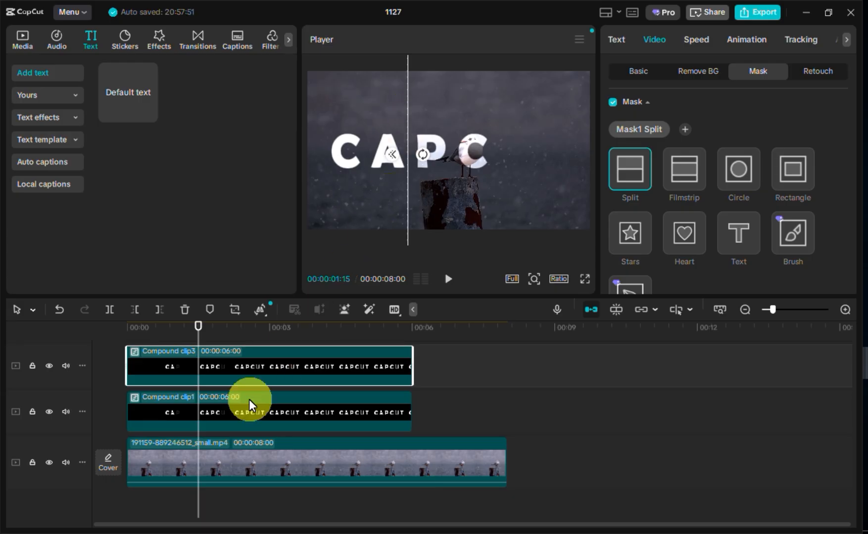
# Unhide the third text layer and add a Split mask, turned vertical between C and U so only the letters UT show.
pyautogui.scroll(2, 248, 399)
pyautogui.scroll(1, 245, 395)
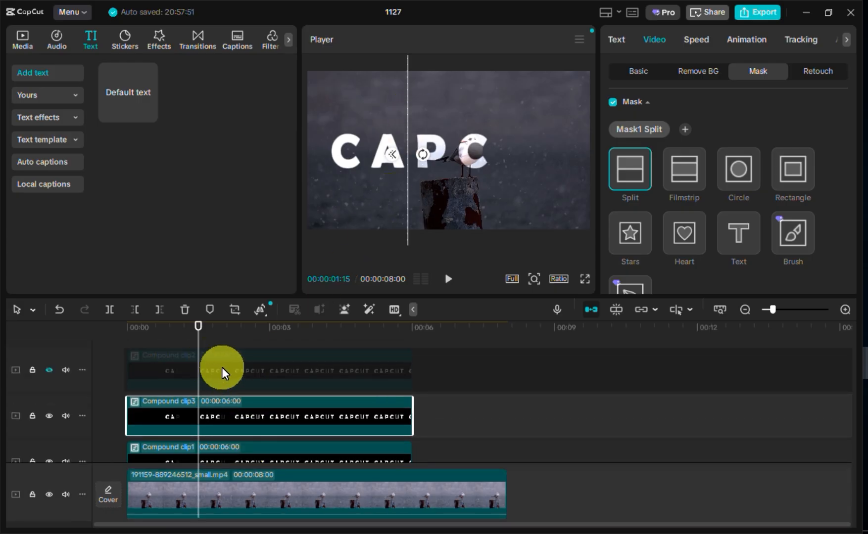
pyautogui.click(222, 366)
pyautogui.click(49, 369)
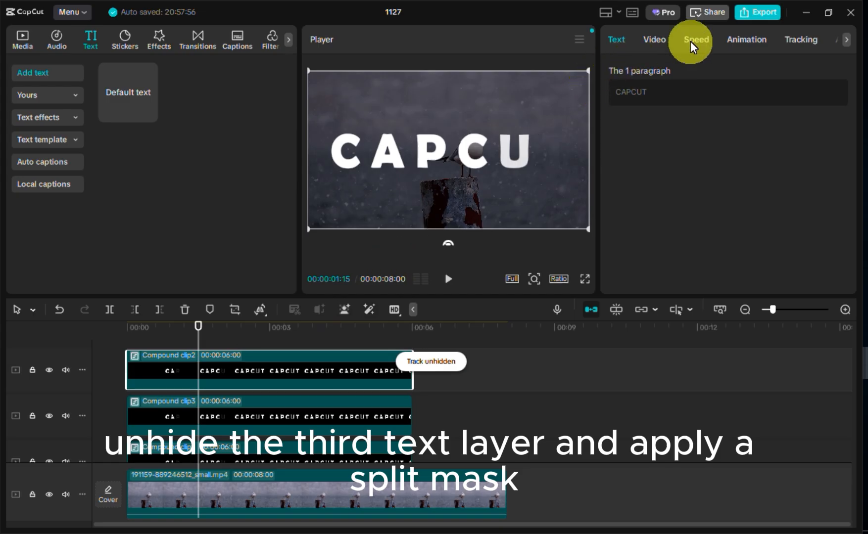
pyautogui.click(662, 39)
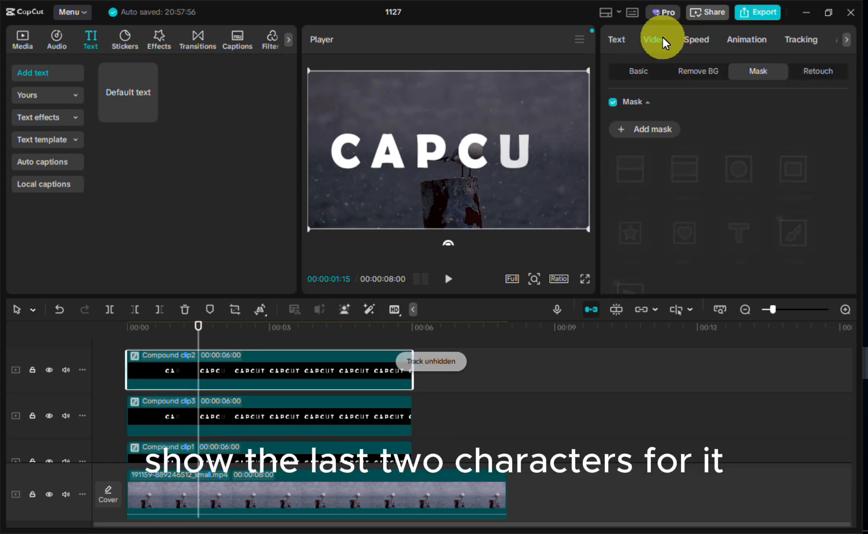
pyautogui.click(660, 131)
pyautogui.click(625, 176)
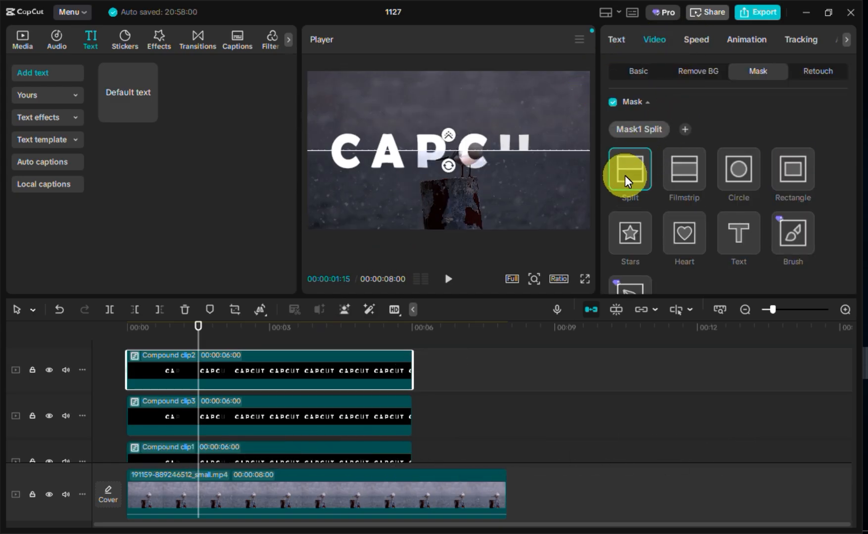
pyautogui.moveTo(444, 170); pyautogui.dragTo(372, 148)
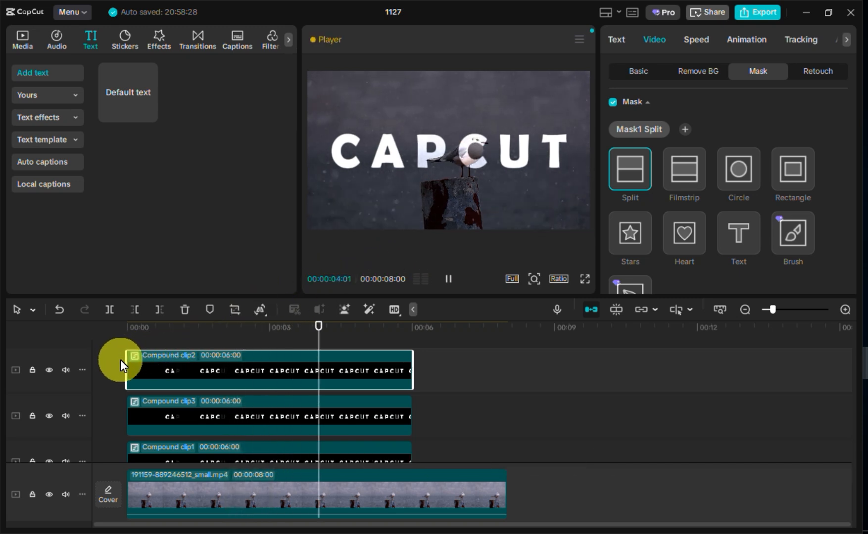
# Preview the CAPCUT text animation in full screen from near the start of the timeline.
pyautogui.click(130, 326)
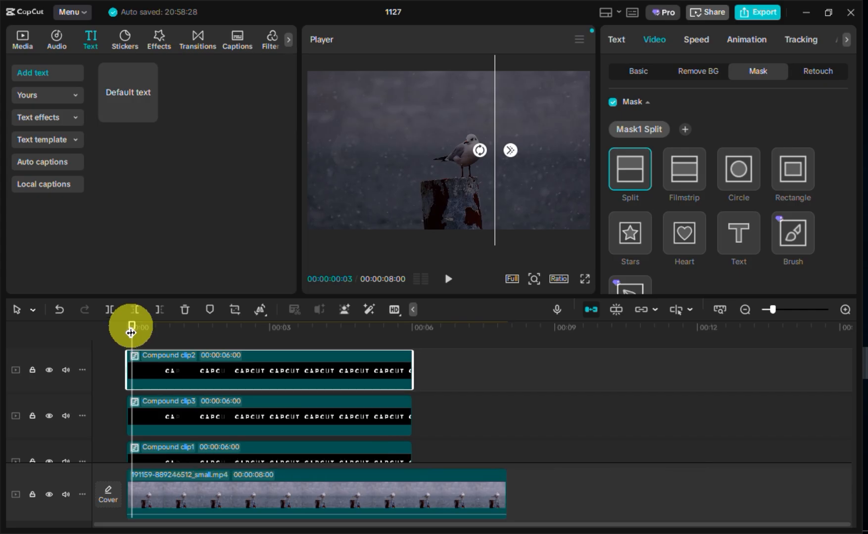
pyautogui.click(585, 278)
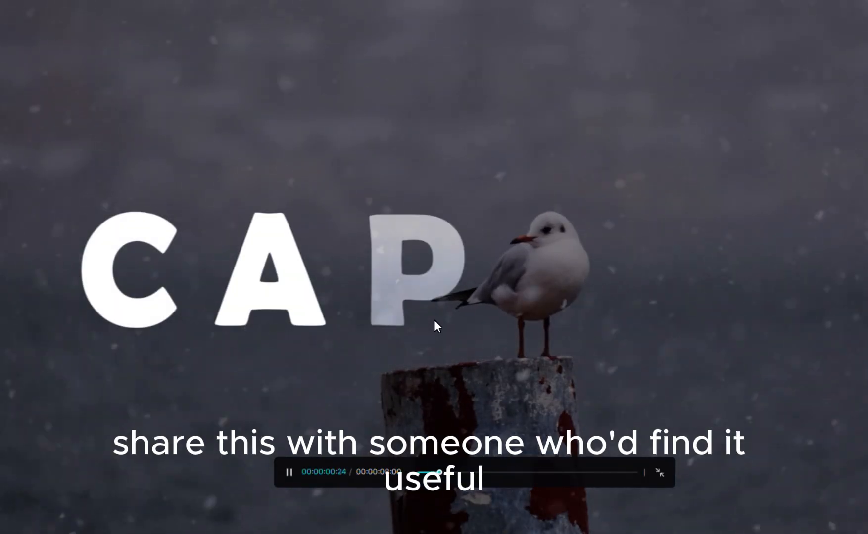